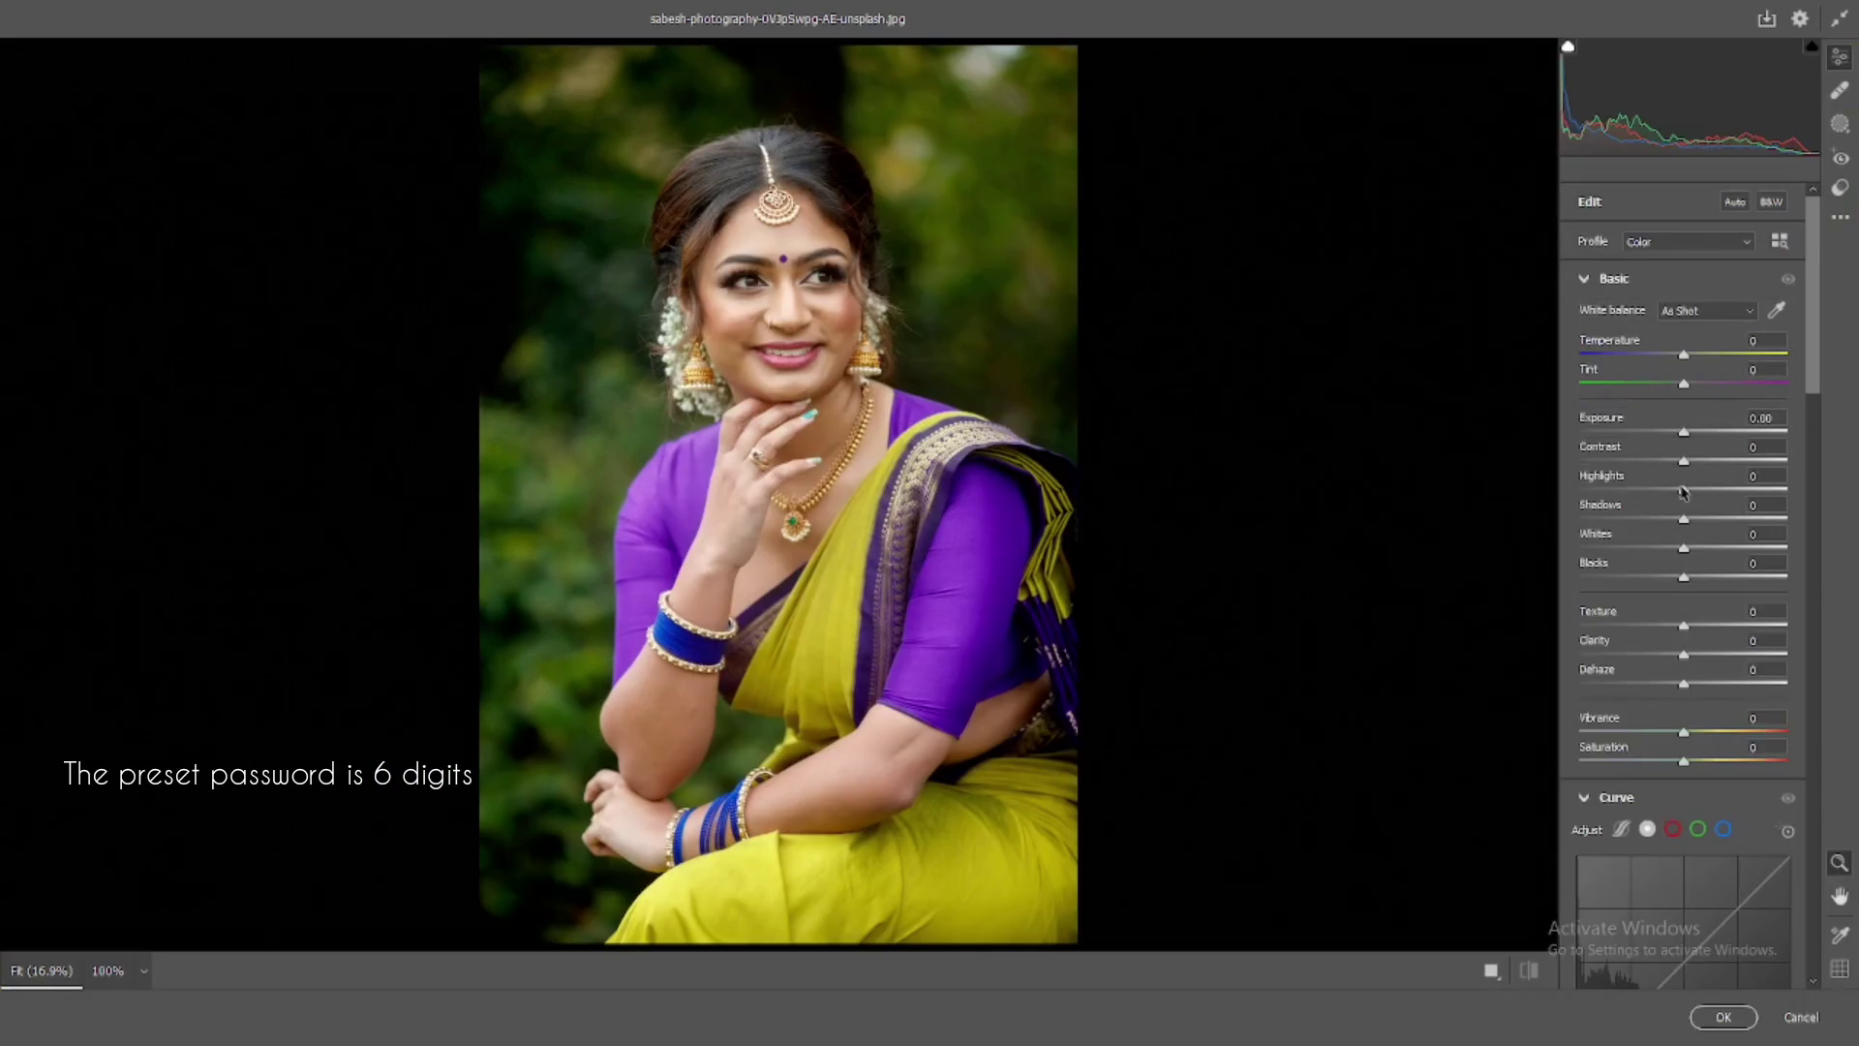
# - Set Basic to Contrast +36, Shadows +20, Blacks -12, Texture -27, Clarity +8, Vibrance +23
pyautogui.moveTo(1685, 462); pyautogui.dragTo(1699, 461)
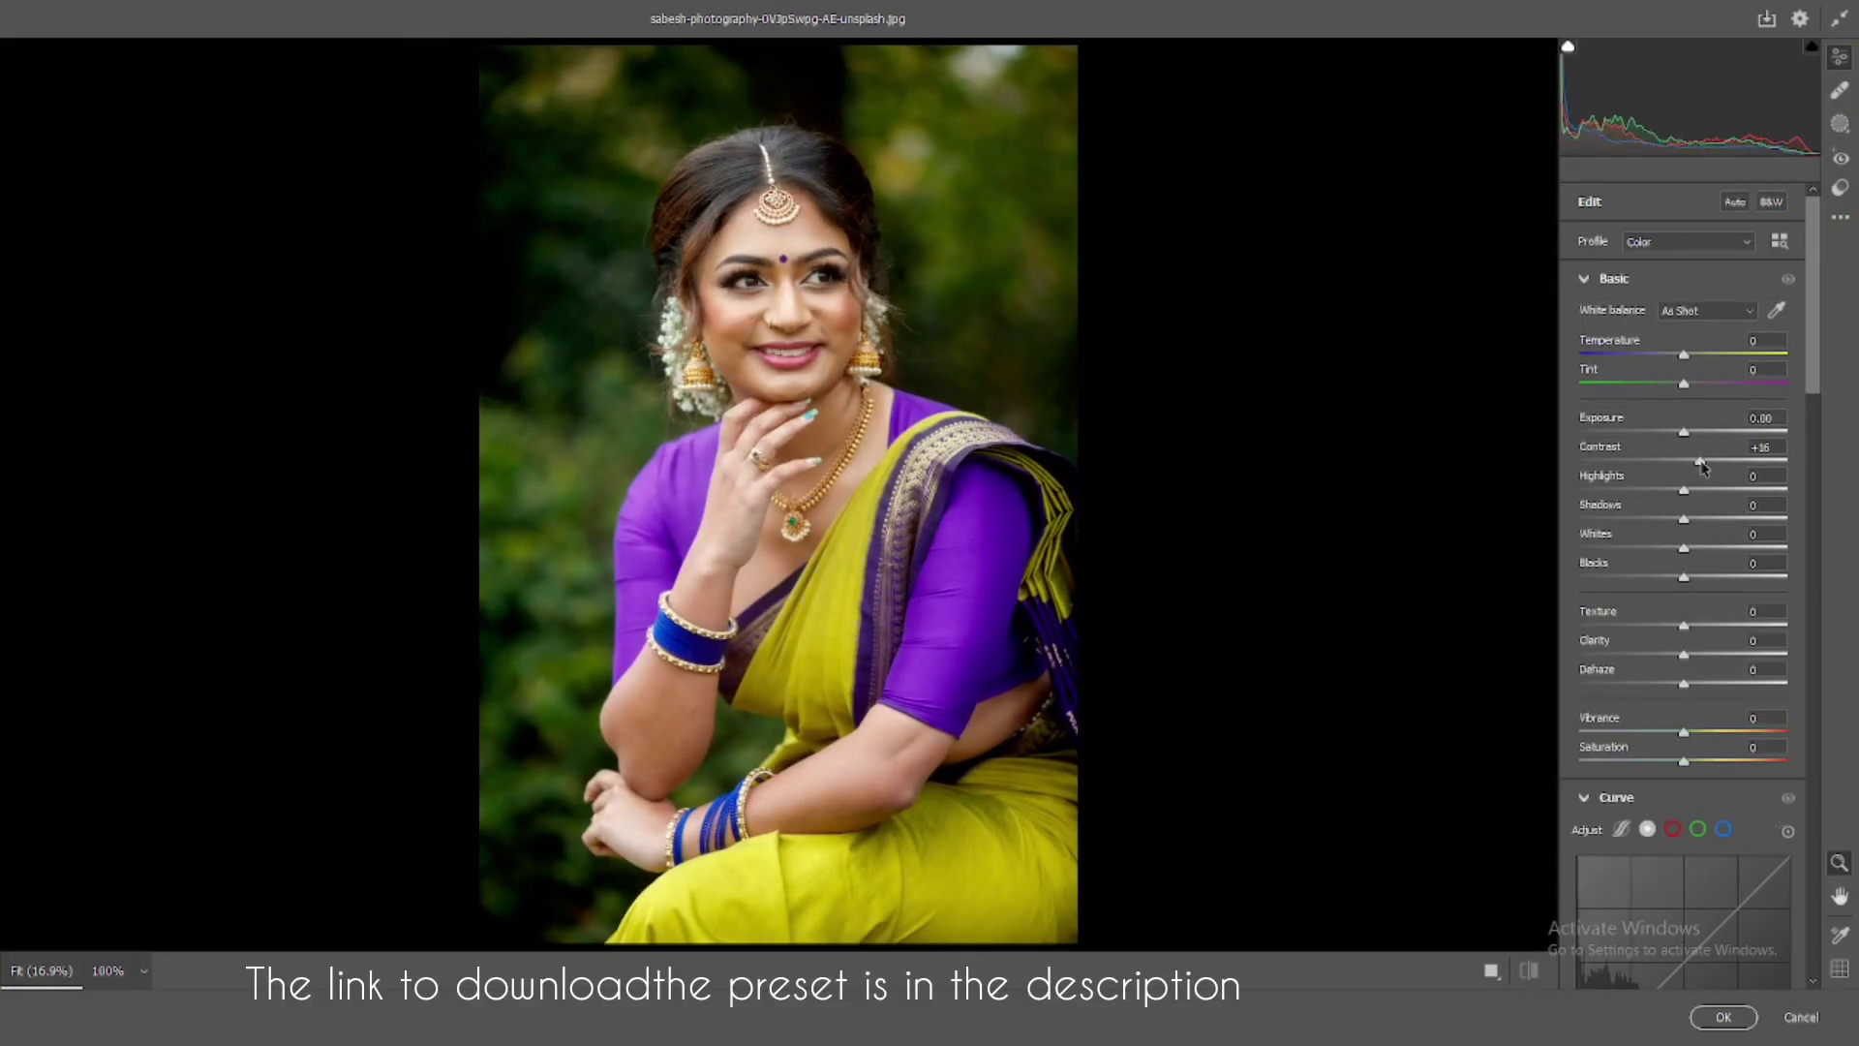
pyautogui.doubleClick(1679, 576)
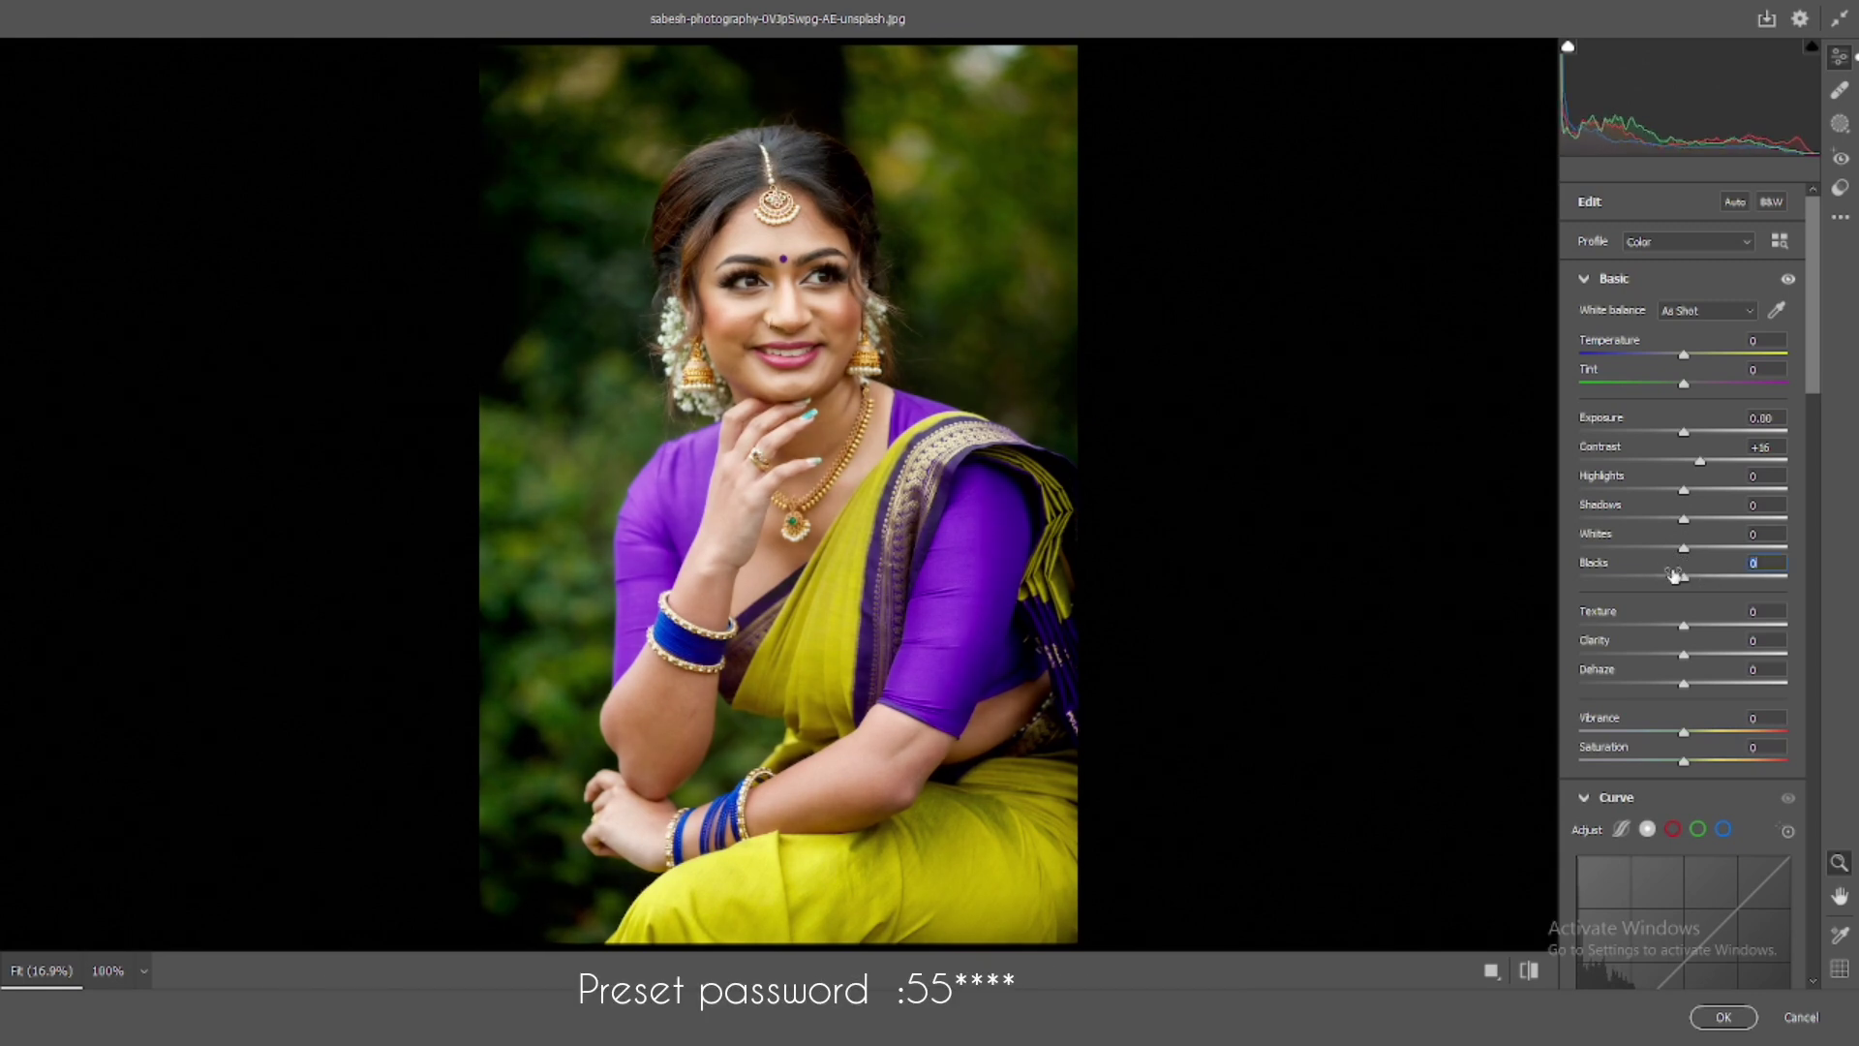
pyautogui.moveTo(1685, 576)
pyautogui.mouseDown()
pyautogui.moveTo(1713, 520)
pyautogui.moveTo(1668, 490)
pyautogui.moveTo(1656, 626)
pyautogui.moveTo(1697, 656)
pyautogui.mouseUp()
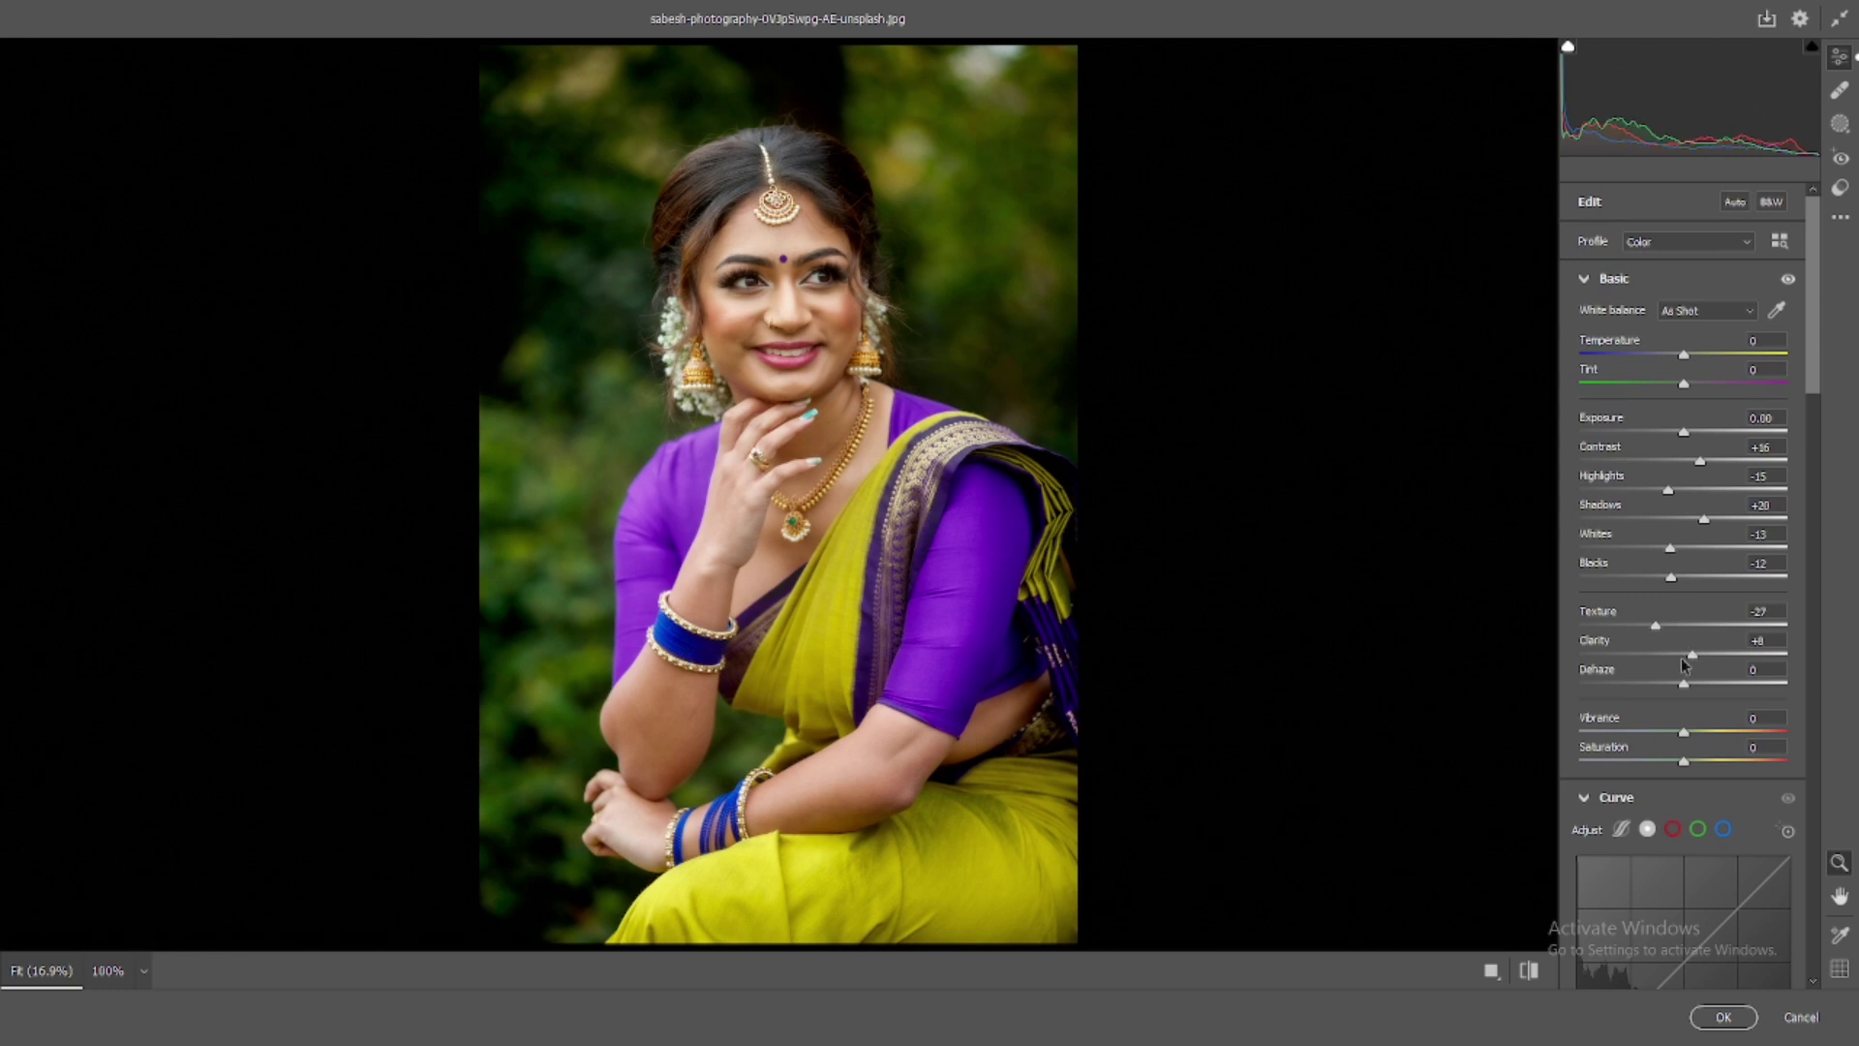
pyautogui.moveTo(1684, 737); pyautogui.dragTo(1706, 742)
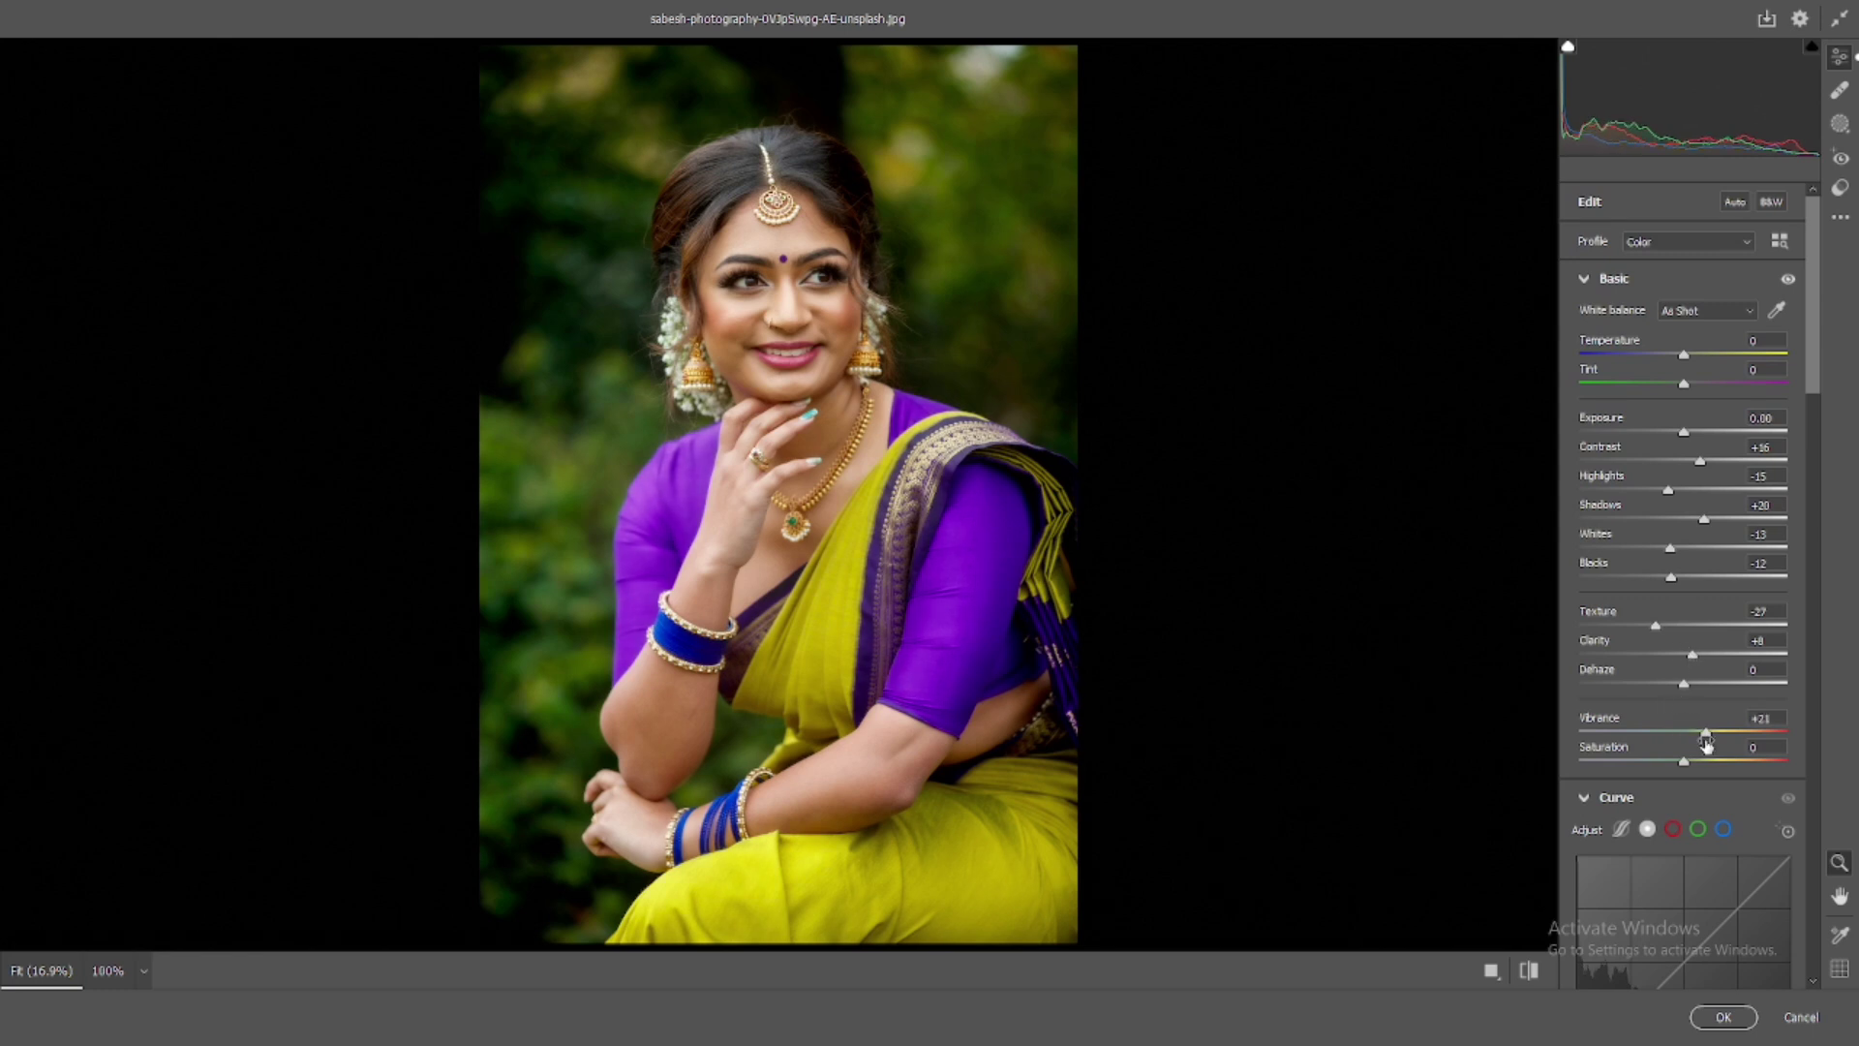
# - Set the parametric curve to Darks +34 and Shadows -16
pyautogui.scroll(-5, 1636, 484)
pyautogui.click(1621, 364)
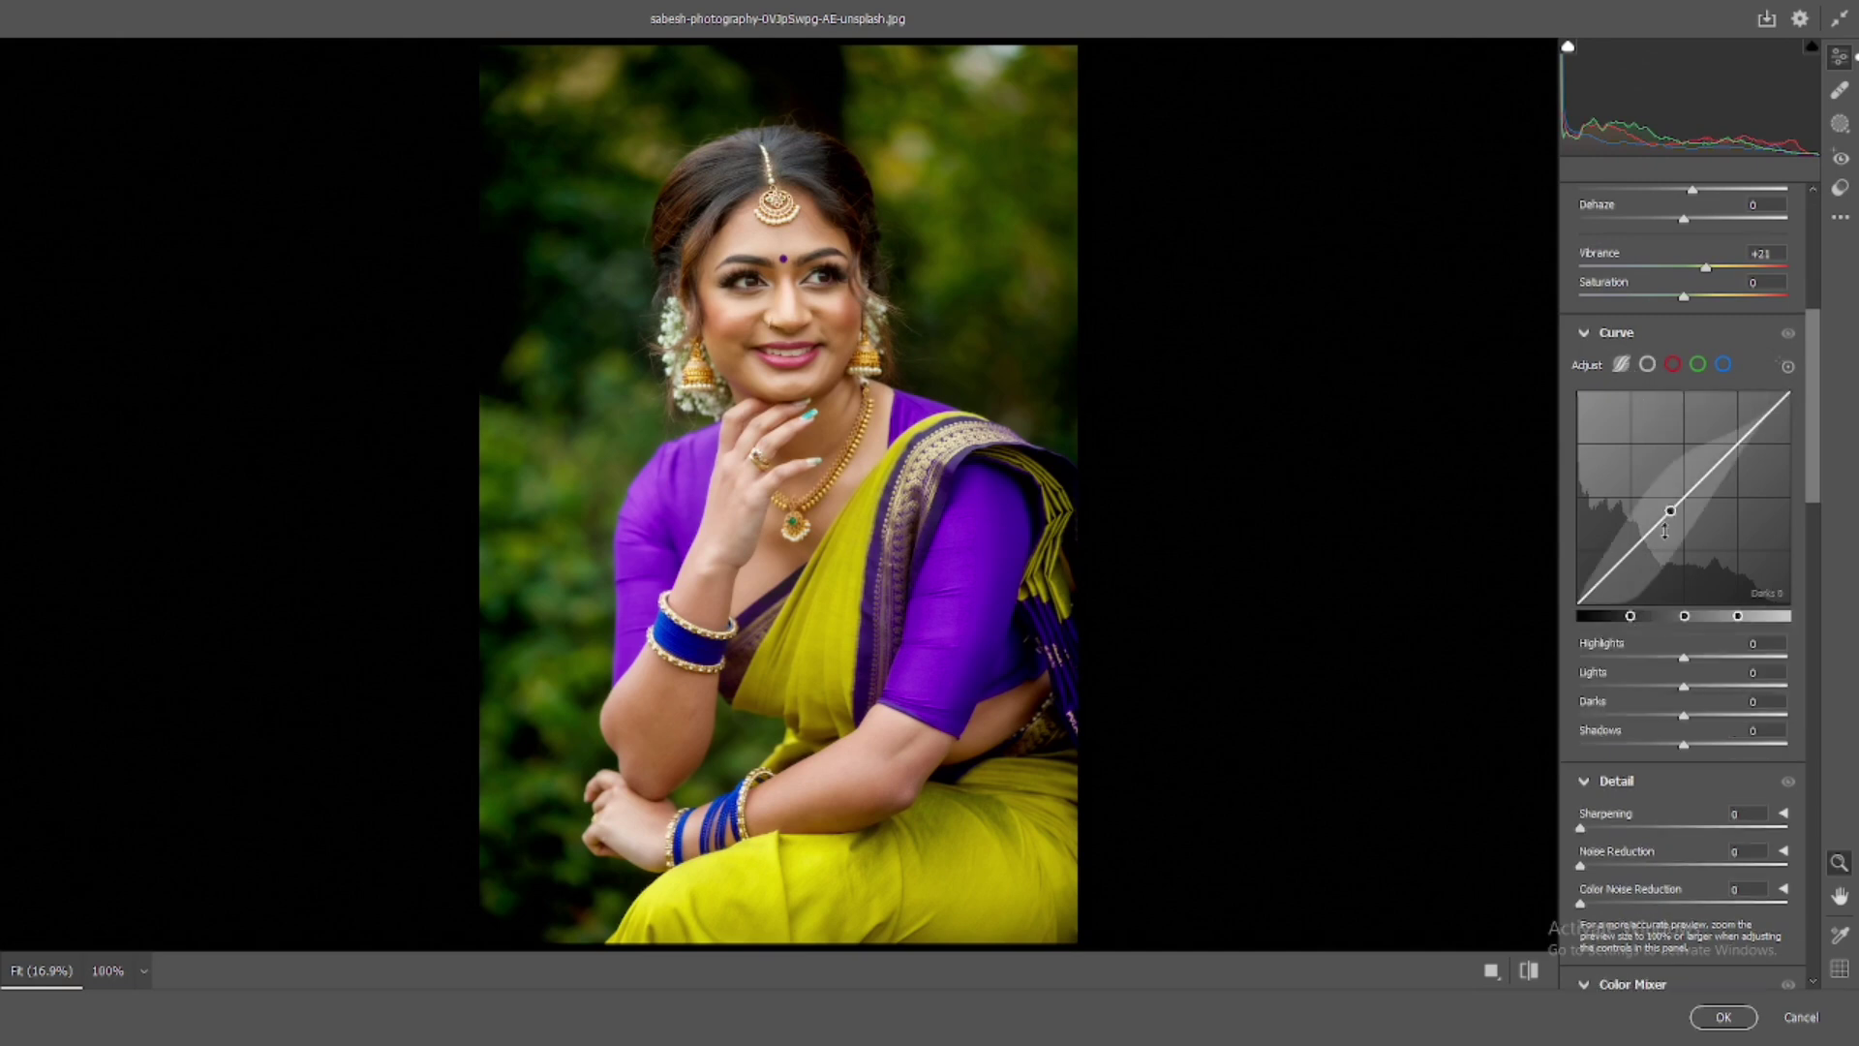
pyautogui.moveTo(1683, 715)
pyautogui.mouseDown()
pyautogui.moveTo(1700, 721)
pyautogui.moveTo(1673, 745)
pyautogui.mouseUp()
# - Add sharpening 50, noise reduction 78 and color noise reduction 82 in Detail
pyautogui.click(1615, 828)
pyautogui.click(1713, 864)
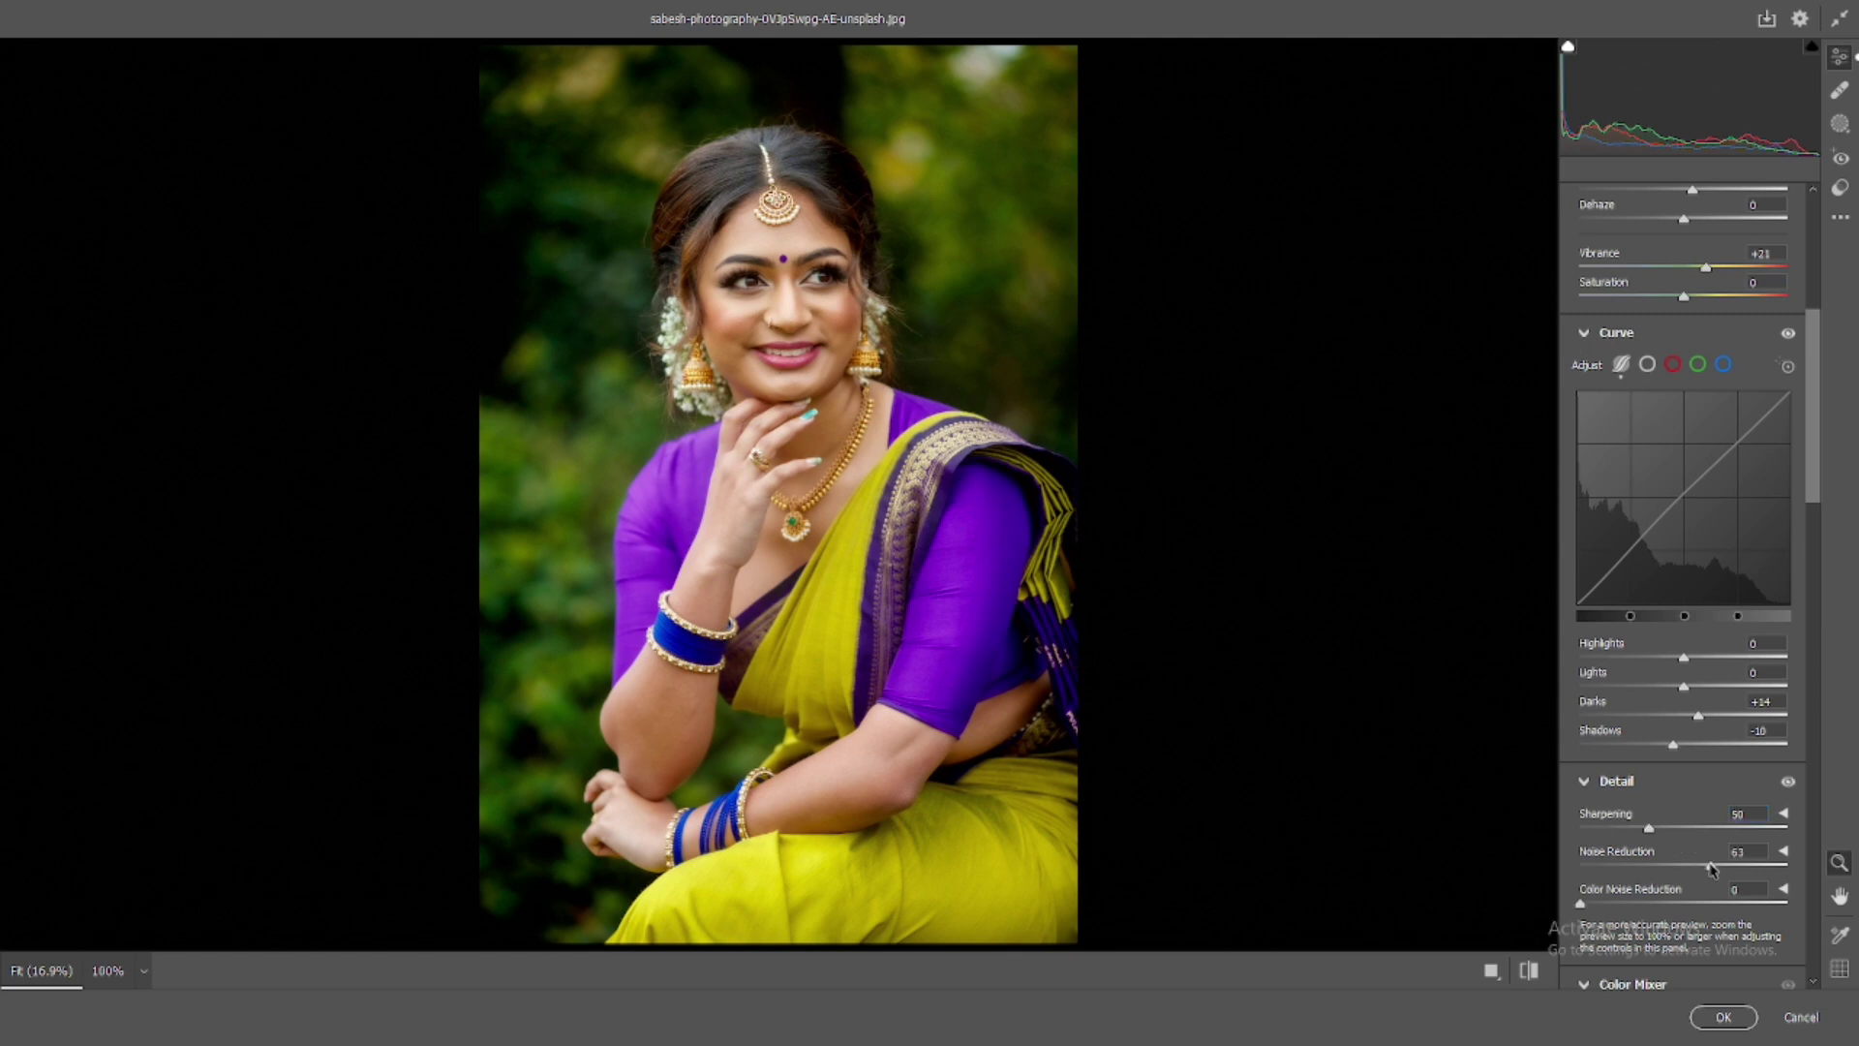
pyautogui.scroll(-3, 1723, 785)
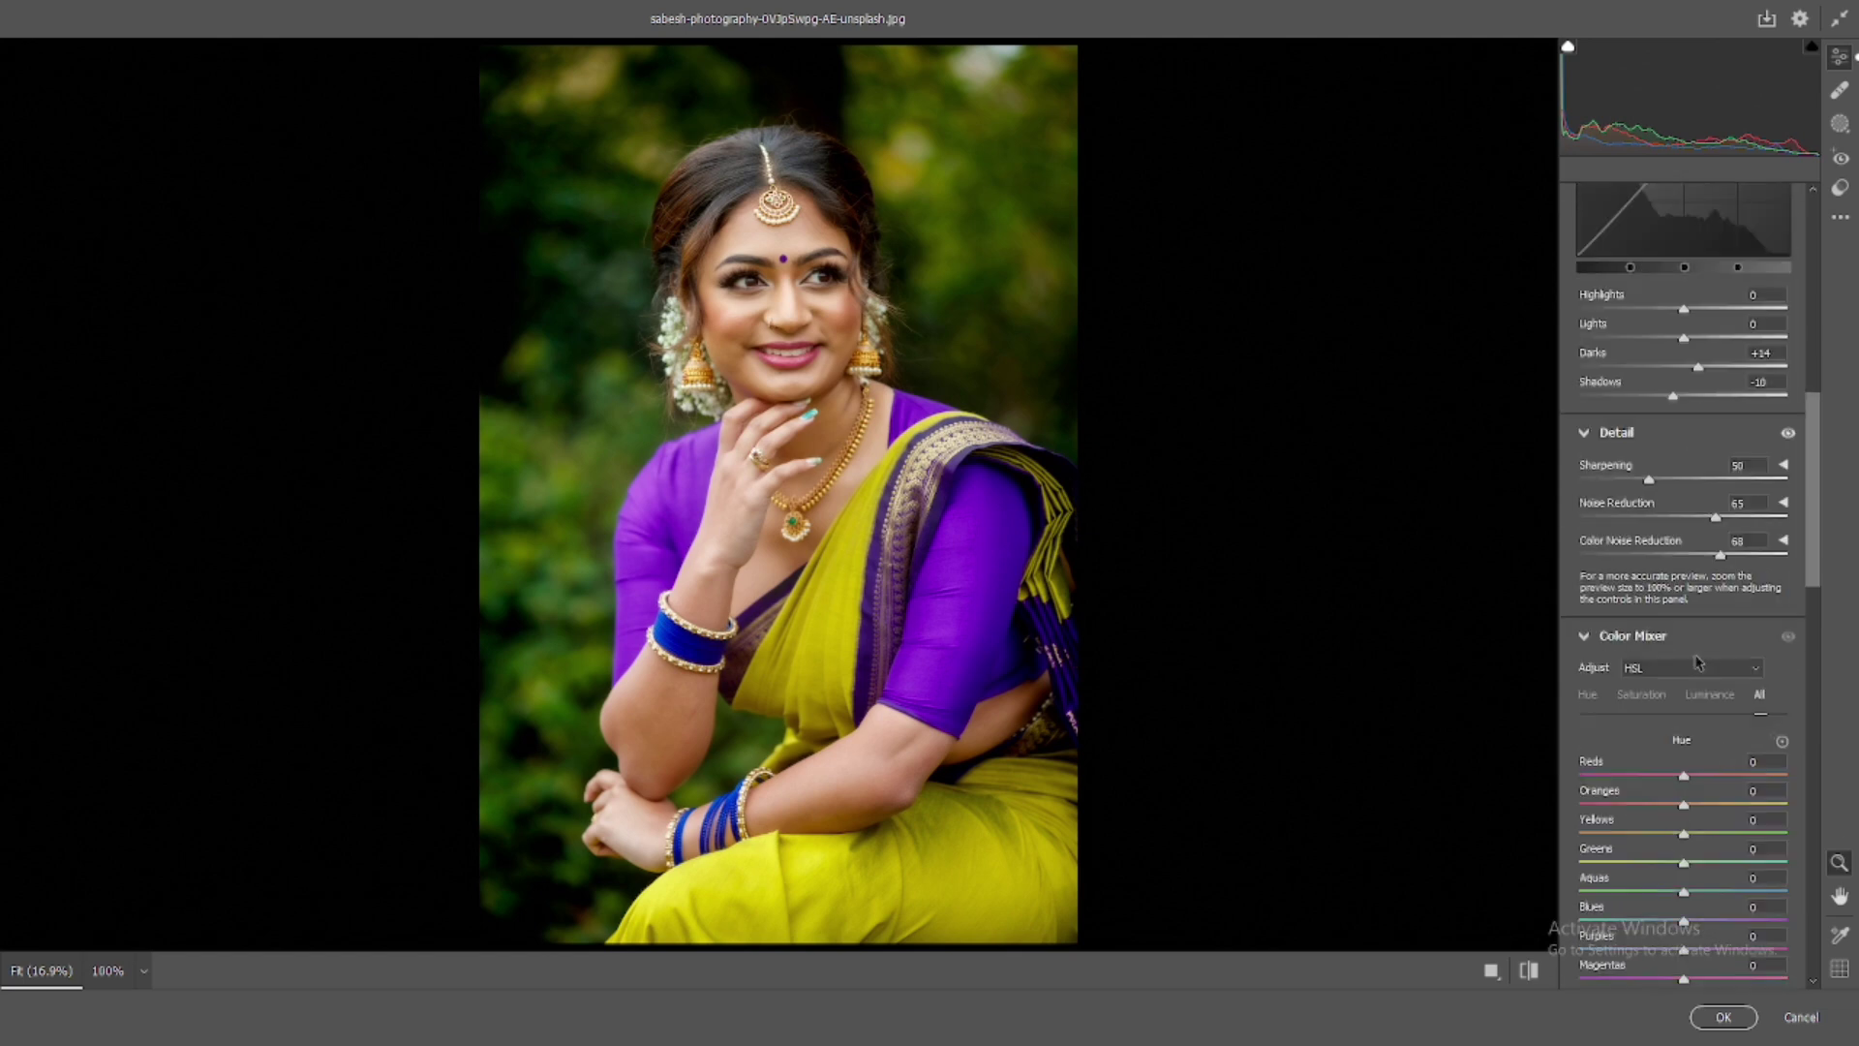
pyautogui.click(1740, 517)
pyautogui.click(1748, 555)
# - Set HSL hue Reds -60, Yellows -62 and Greens -97 so the saree turns mustard
pyautogui.scroll(-2, 1721, 552)
pyautogui.moveTo(1685, 543)
pyautogui.mouseDown()
pyautogui.moveTo(1622, 545)
pyautogui.moveTo(1692, 577)
pyautogui.moveTo(1621, 604)
pyautogui.mouseUp()
pyautogui.doubleClick(1667, 575)
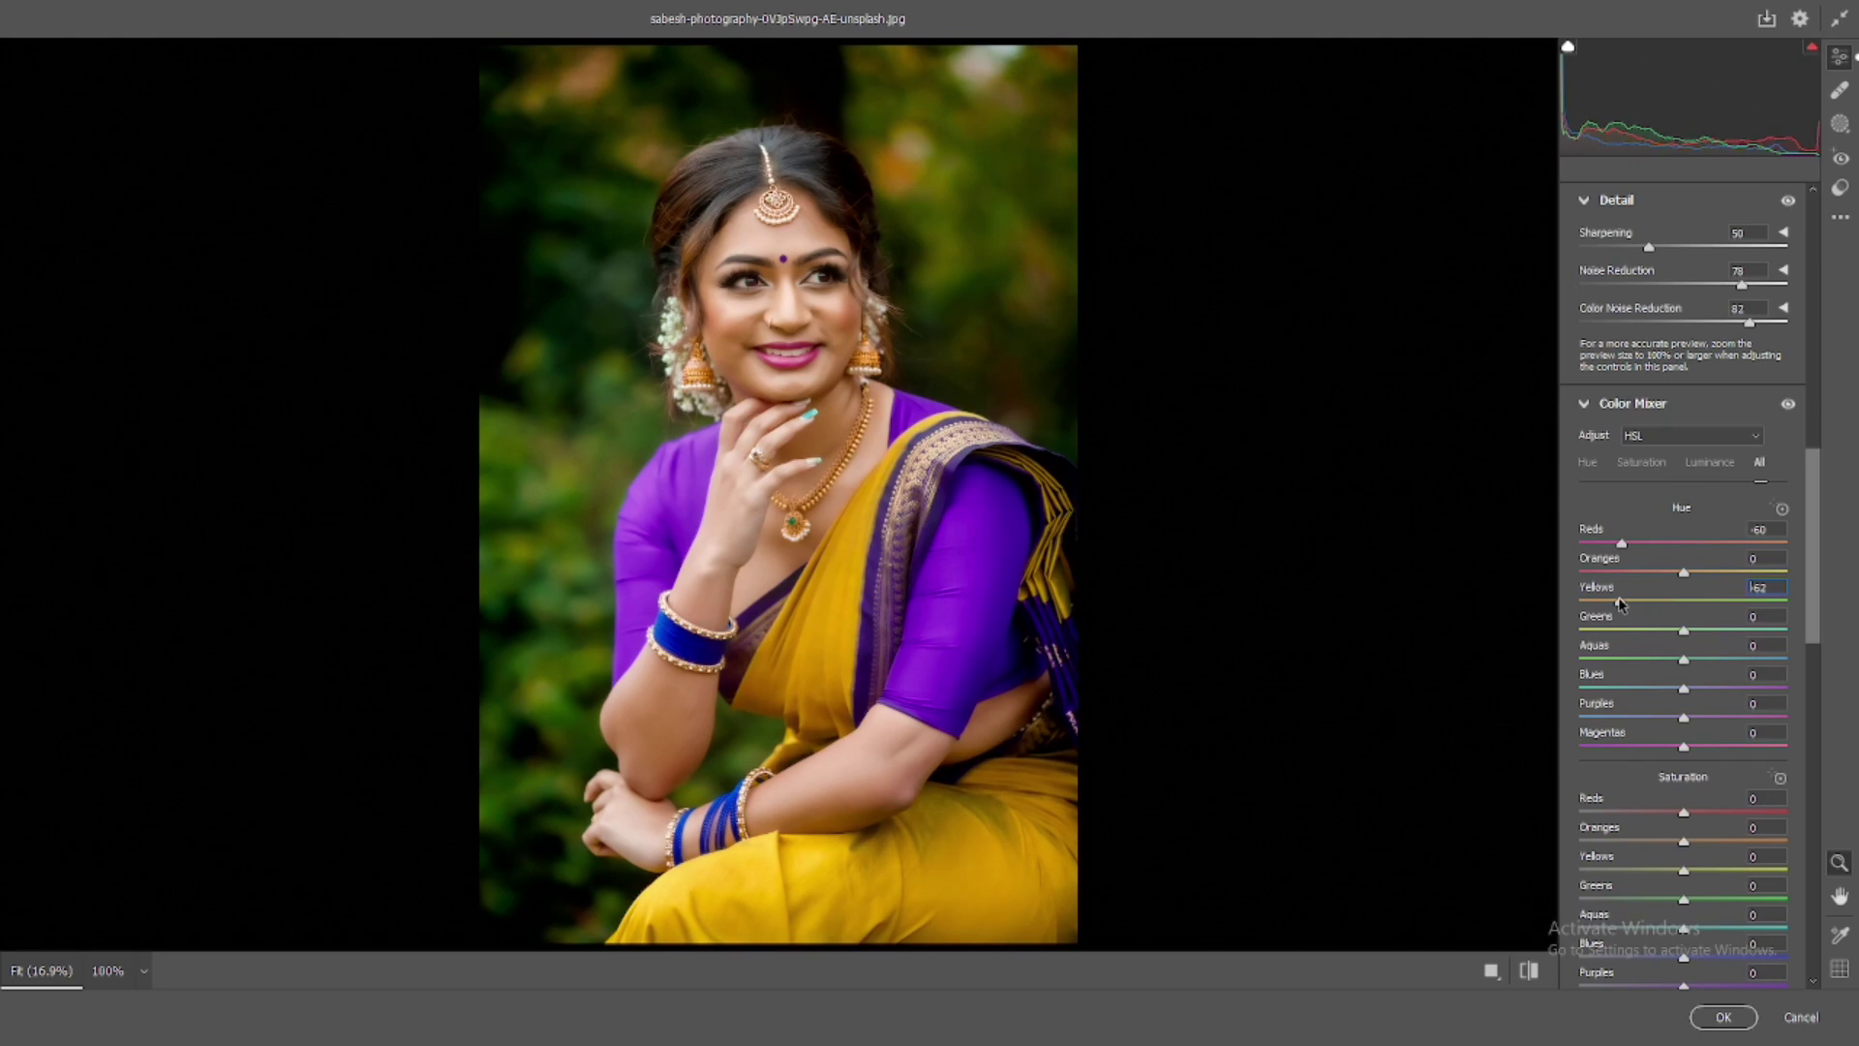
pyautogui.moveTo(1684, 629); pyautogui.dragTo(1589, 618)
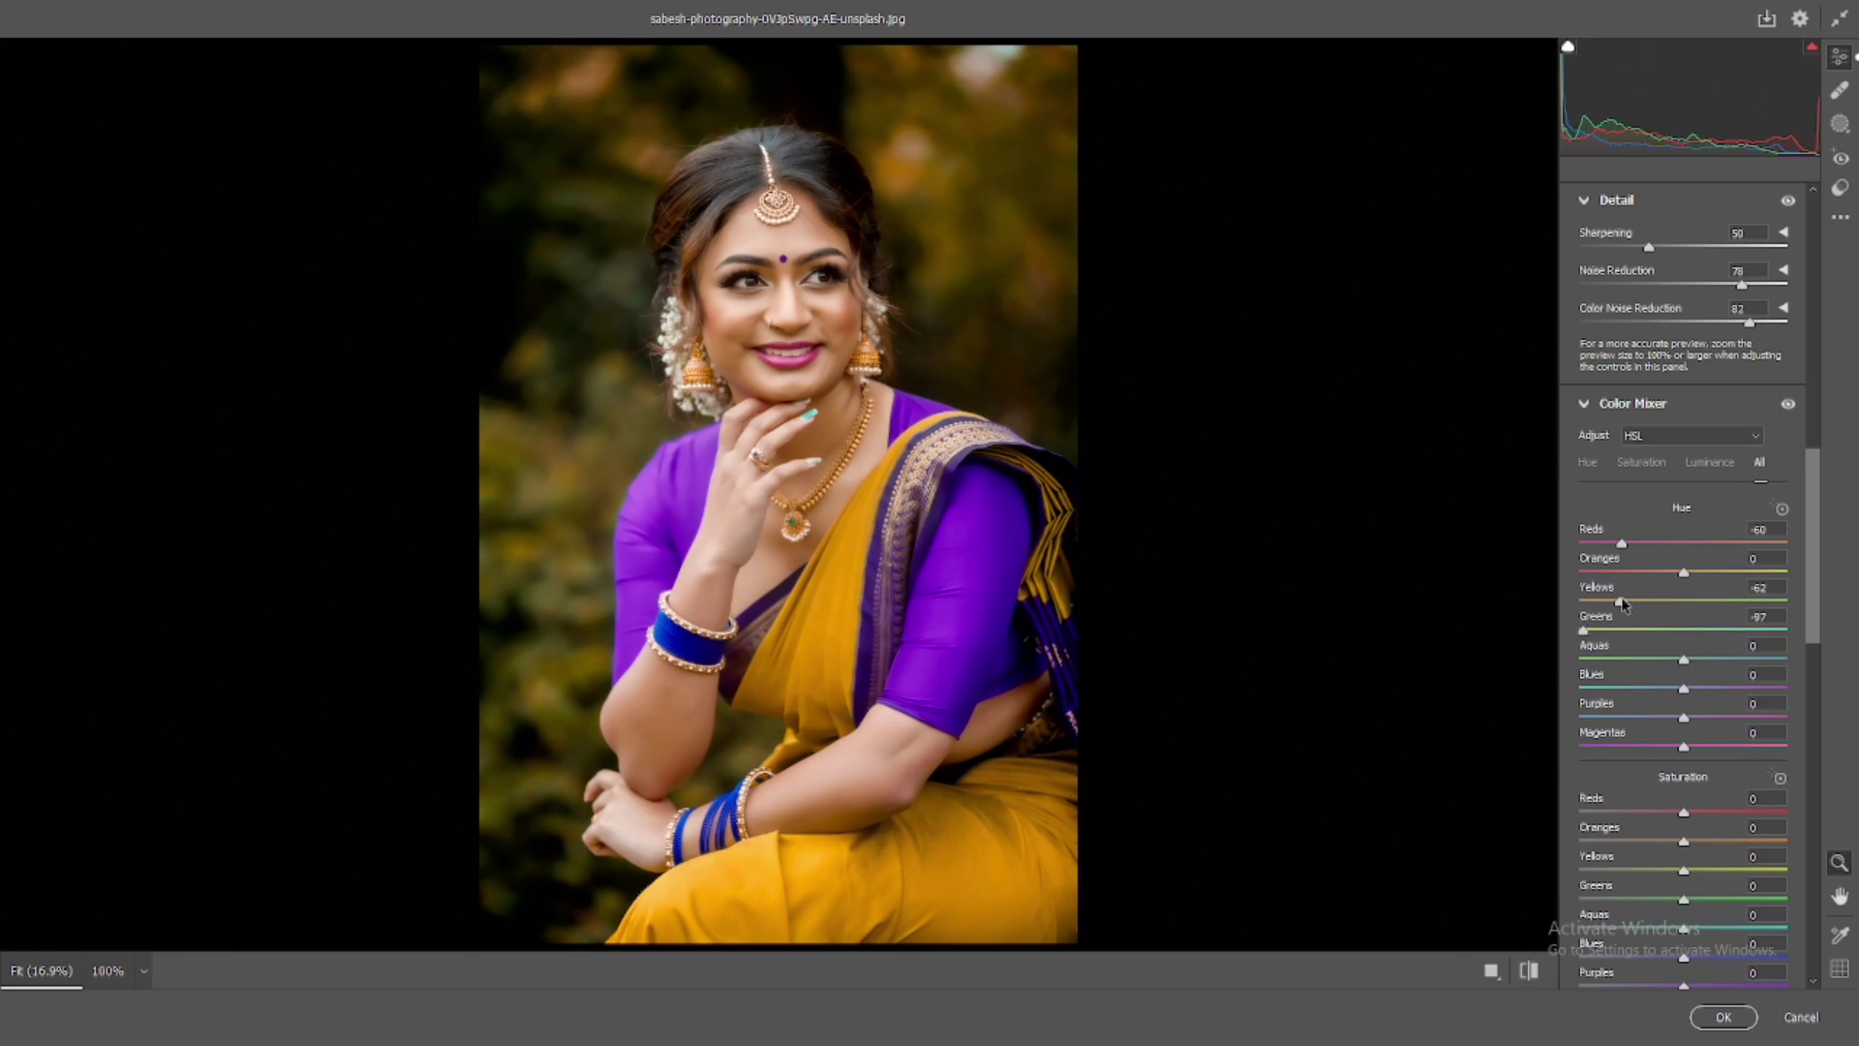
# - Set hue Aquas -100, Blues +87, Purples -46, and saturation Reds +33, Oranges +7
pyautogui.scroll(-2, 1626, 600)
pyautogui.moveTo(1683, 428)
pyautogui.mouseDown()
pyautogui.moveTo(1565, 426)
pyautogui.moveTo(1543, 450)
pyautogui.moveTo(1563, 455)
pyautogui.mouseUp()
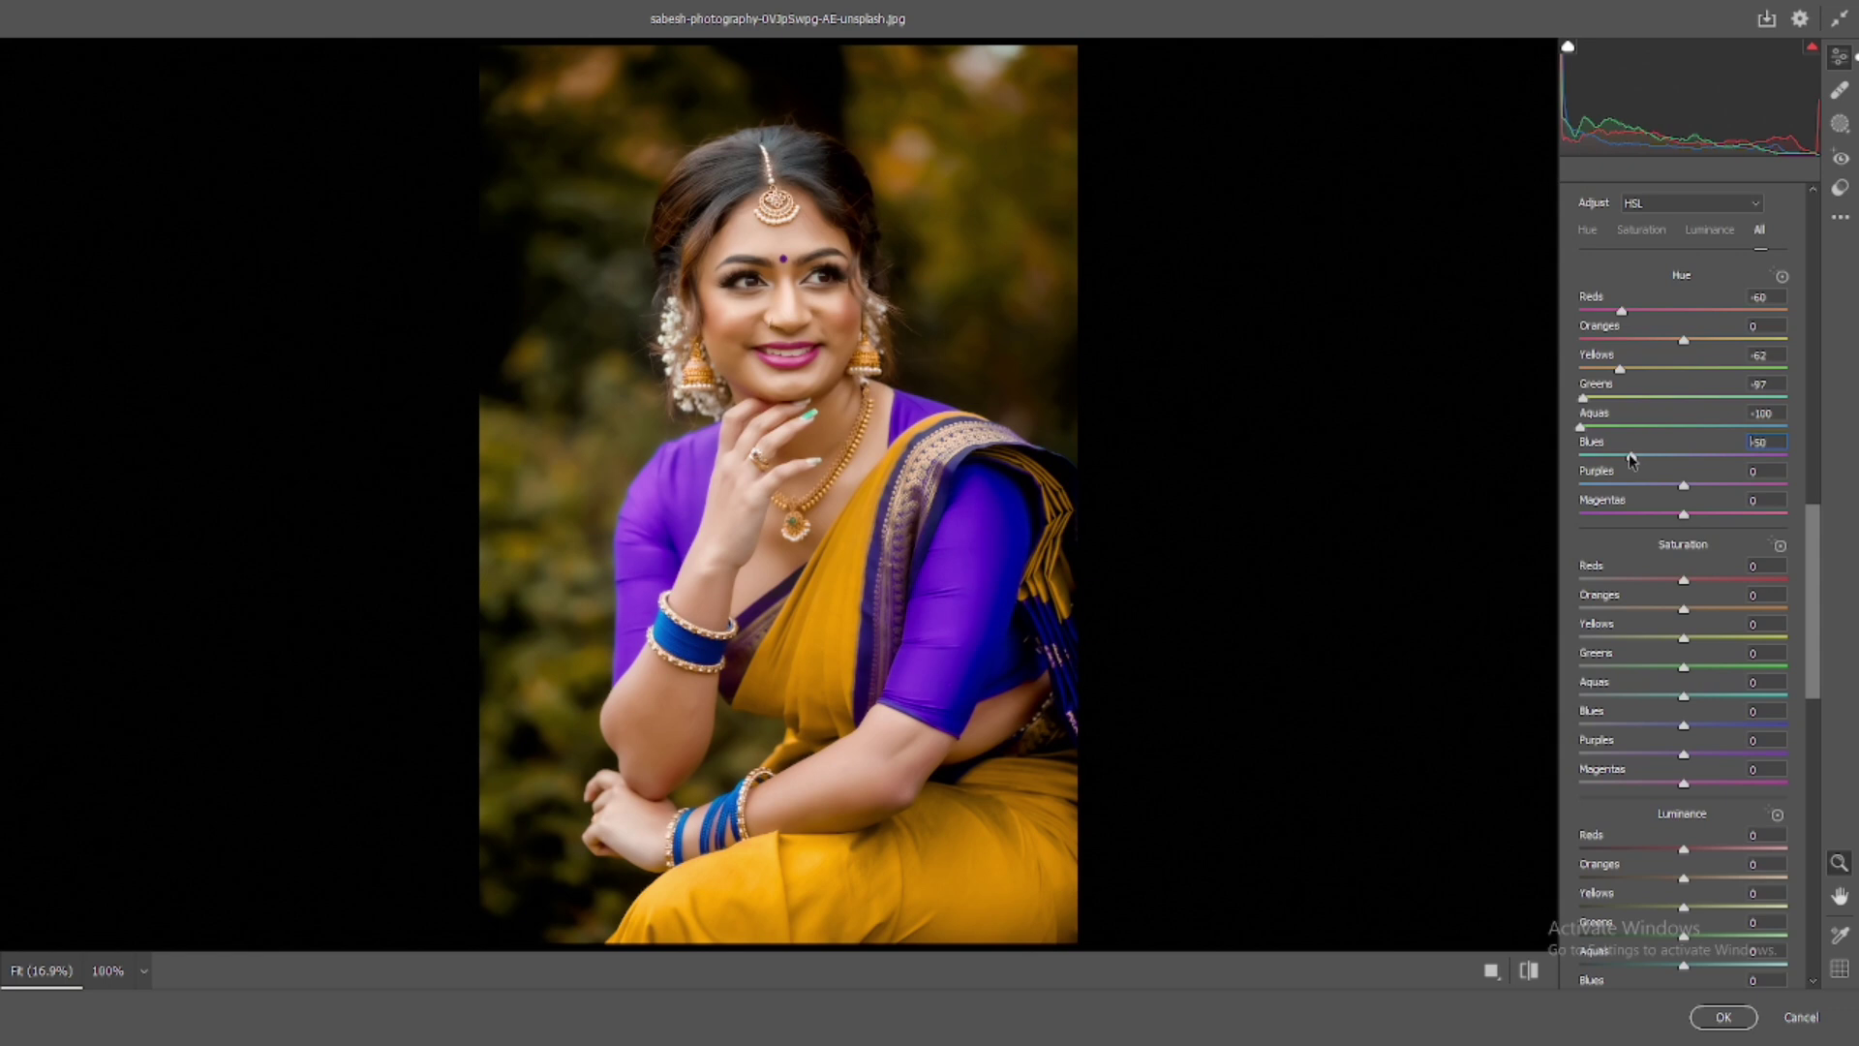
pyautogui.moveTo(1550, 453)
pyautogui.mouseDown()
pyautogui.moveTo(1735, 461)
pyautogui.moveTo(1631, 451)
pyautogui.mouseUp()
pyautogui.moveTo(1684, 484)
pyautogui.mouseDown()
pyautogui.moveTo(1589, 481)
pyautogui.moveTo(1632, 478)
pyautogui.mouseUp()
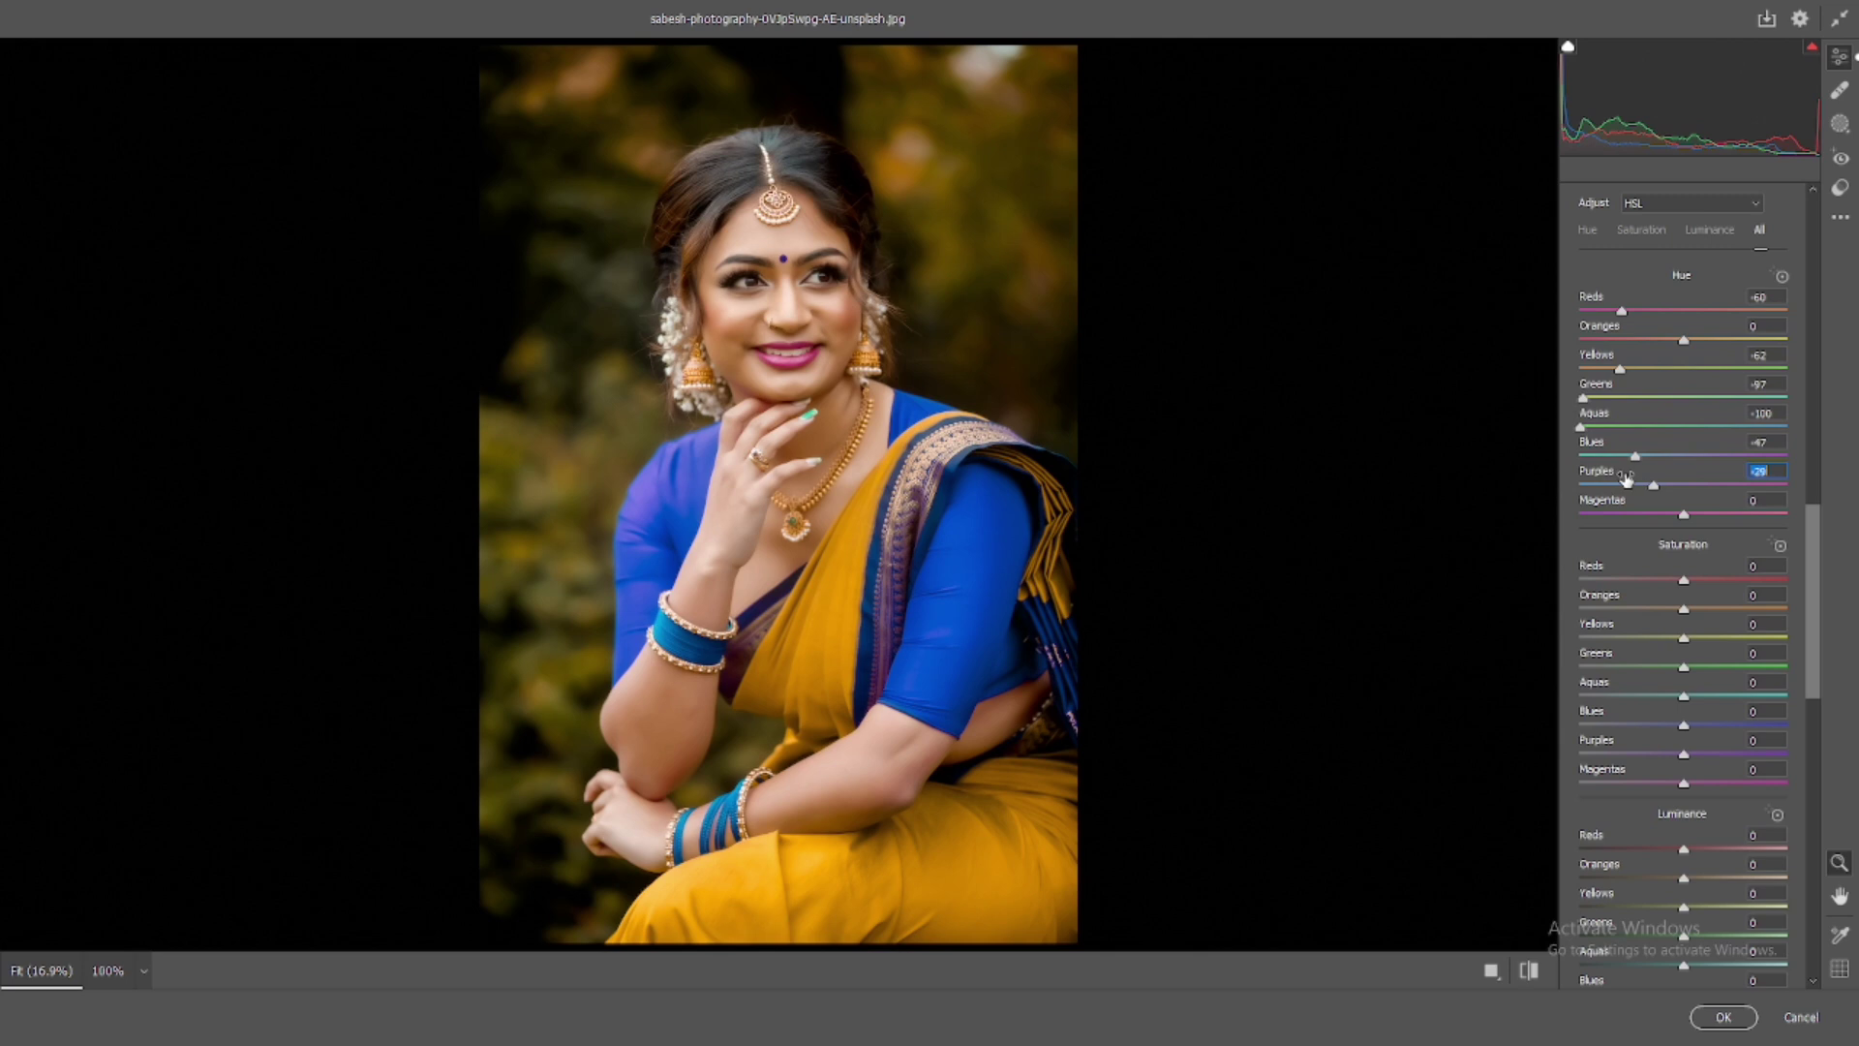
pyautogui.moveTo(1664, 491); pyautogui.dragTo(1639, 491)
pyautogui.press('Tab')
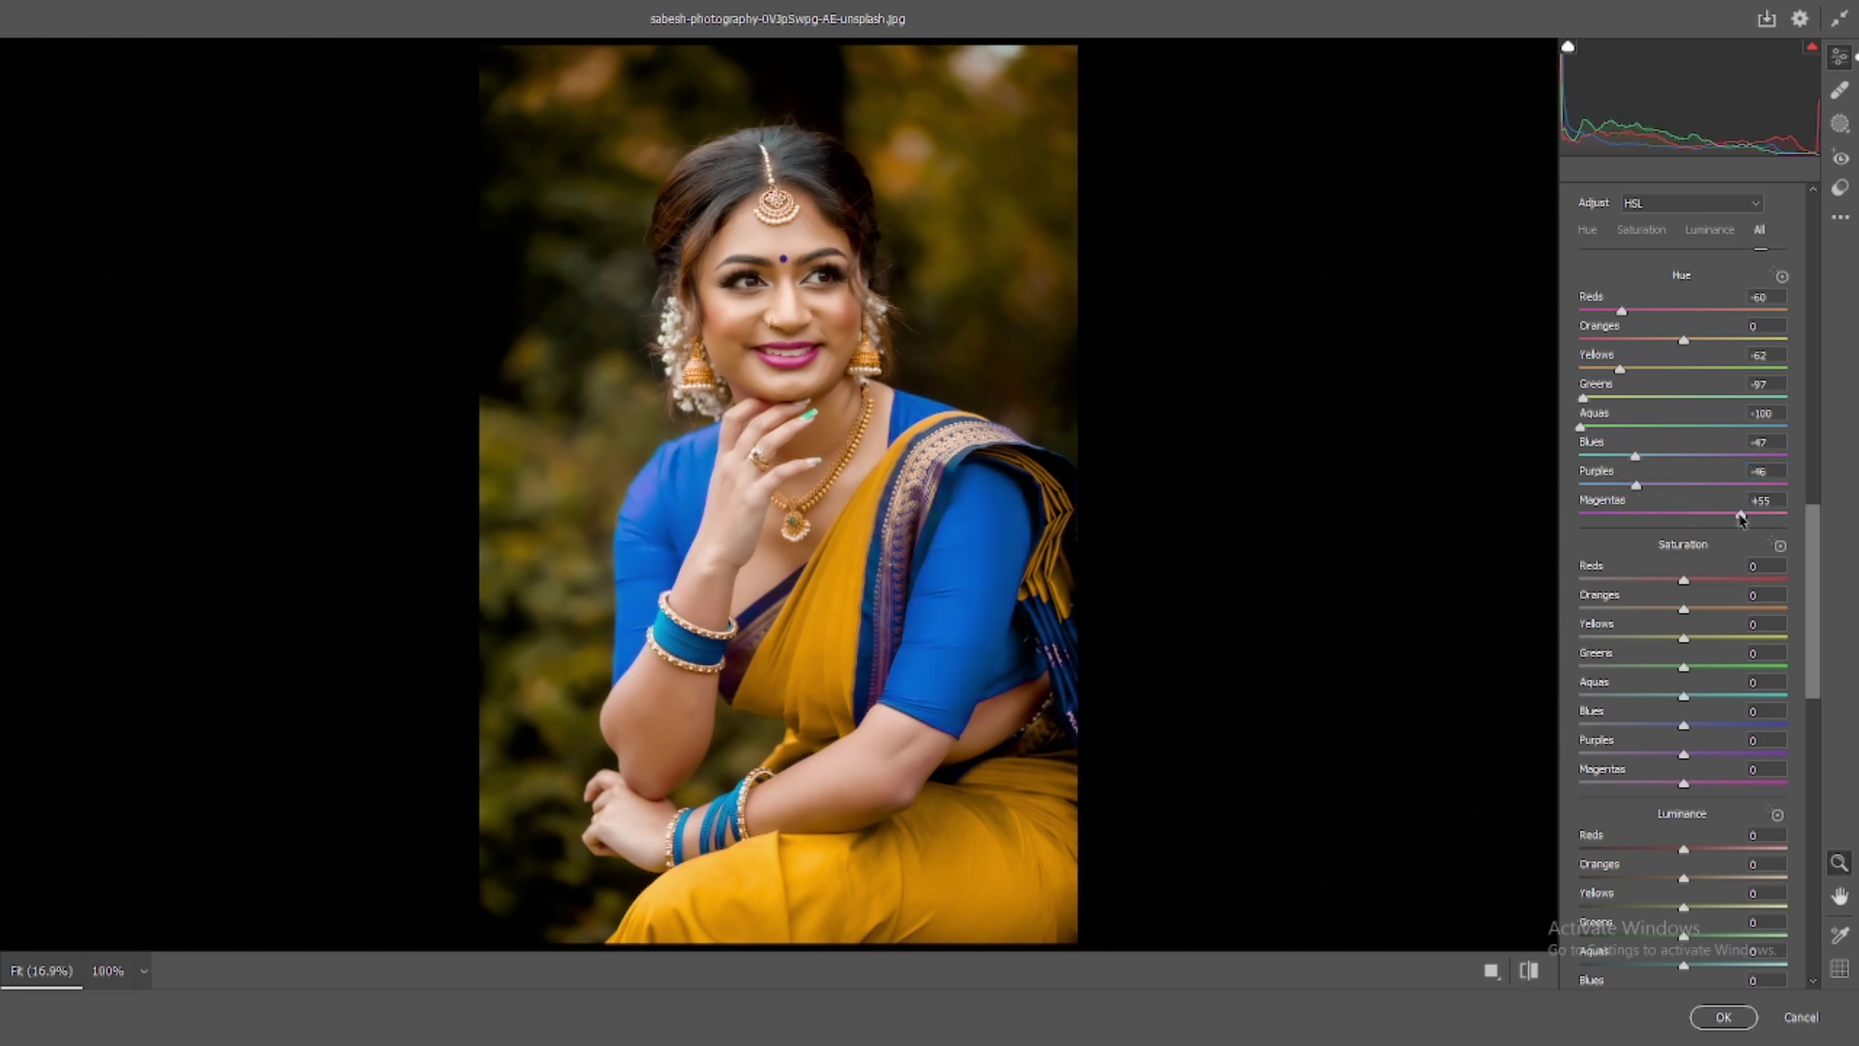
pyautogui.moveTo(1685, 580)
pyautogui.mouseDown()
pyautogui.moveTo(1717, 581)
pyautogui.moveTo(1695, 609)
pyautogui.mouseUp()
# - Set HSL saturation Greens -100, Aquas +28, Blues +26, Purples +32 and Magentas +25
pyautogui.moveTo(1684, 667); pyautogui.dragTo(1607, 667)
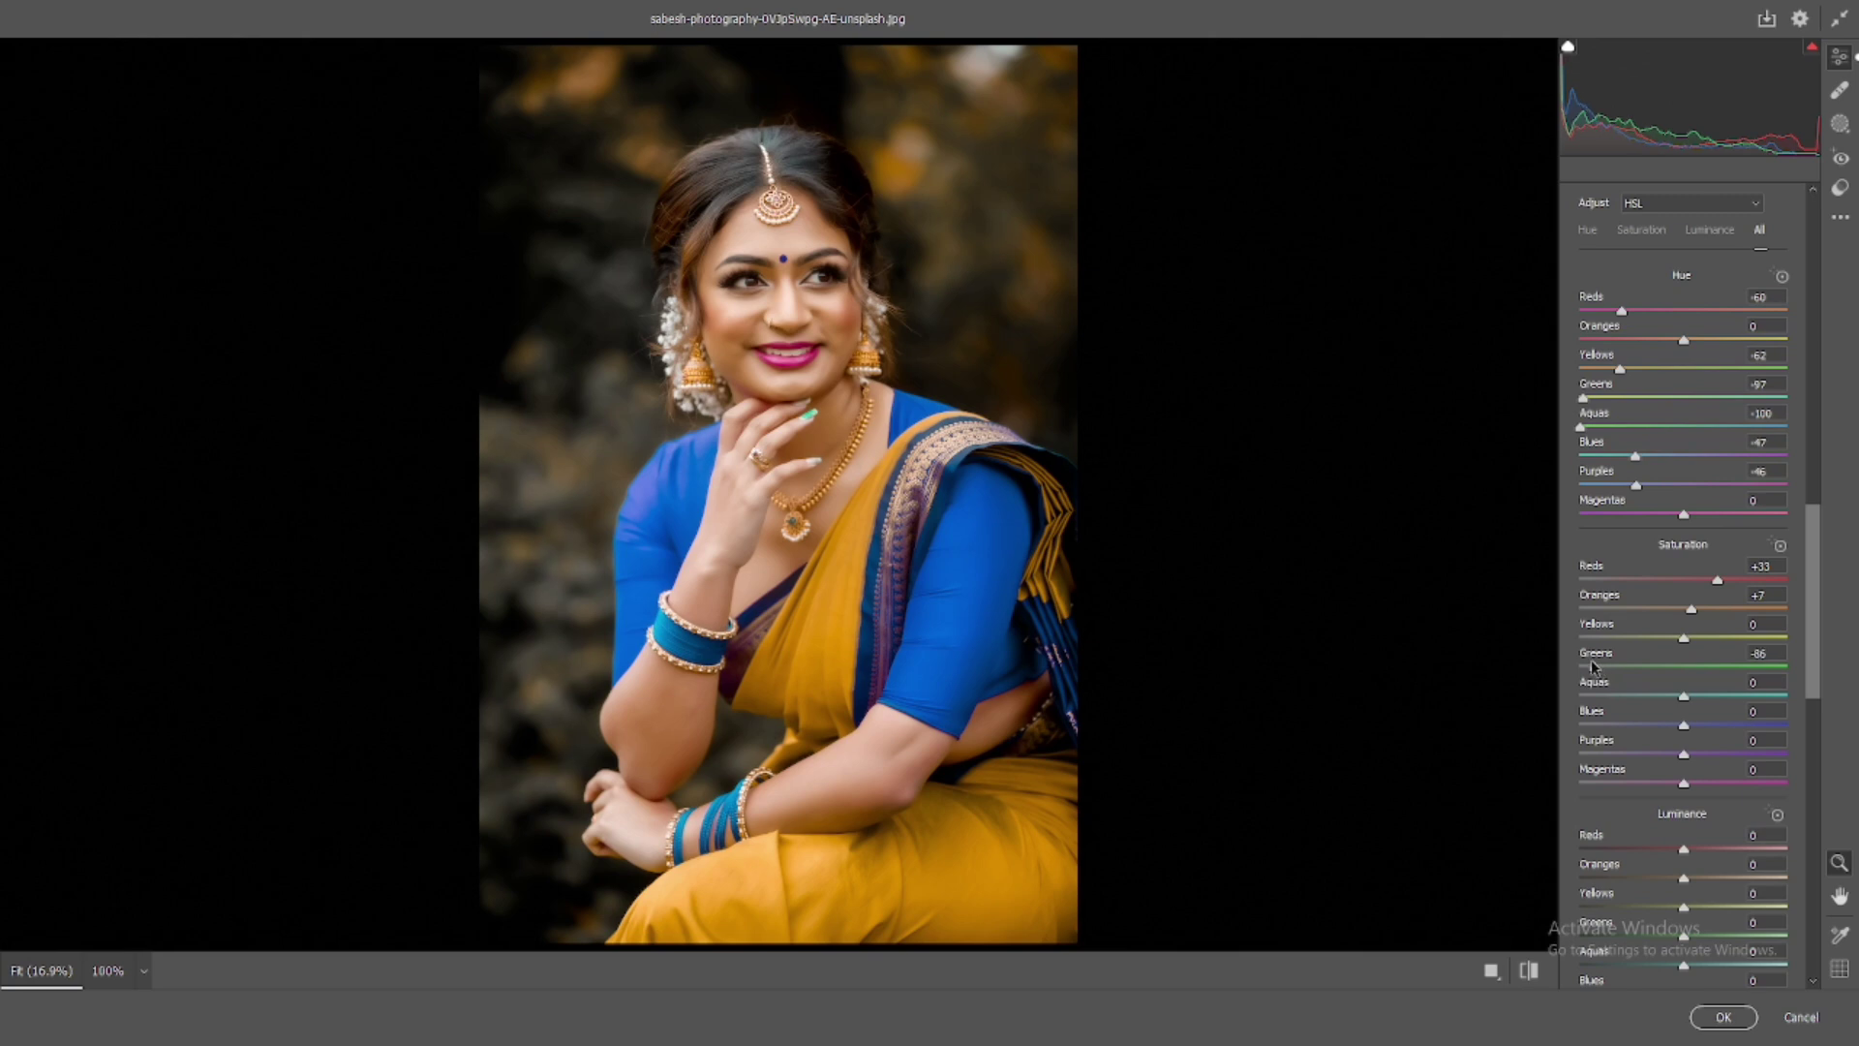
pyautogui.moveTo(1594, 667); pyautogui.dragTo(1583, 668)
pyautogui.scroll(-3, 1636, 629)
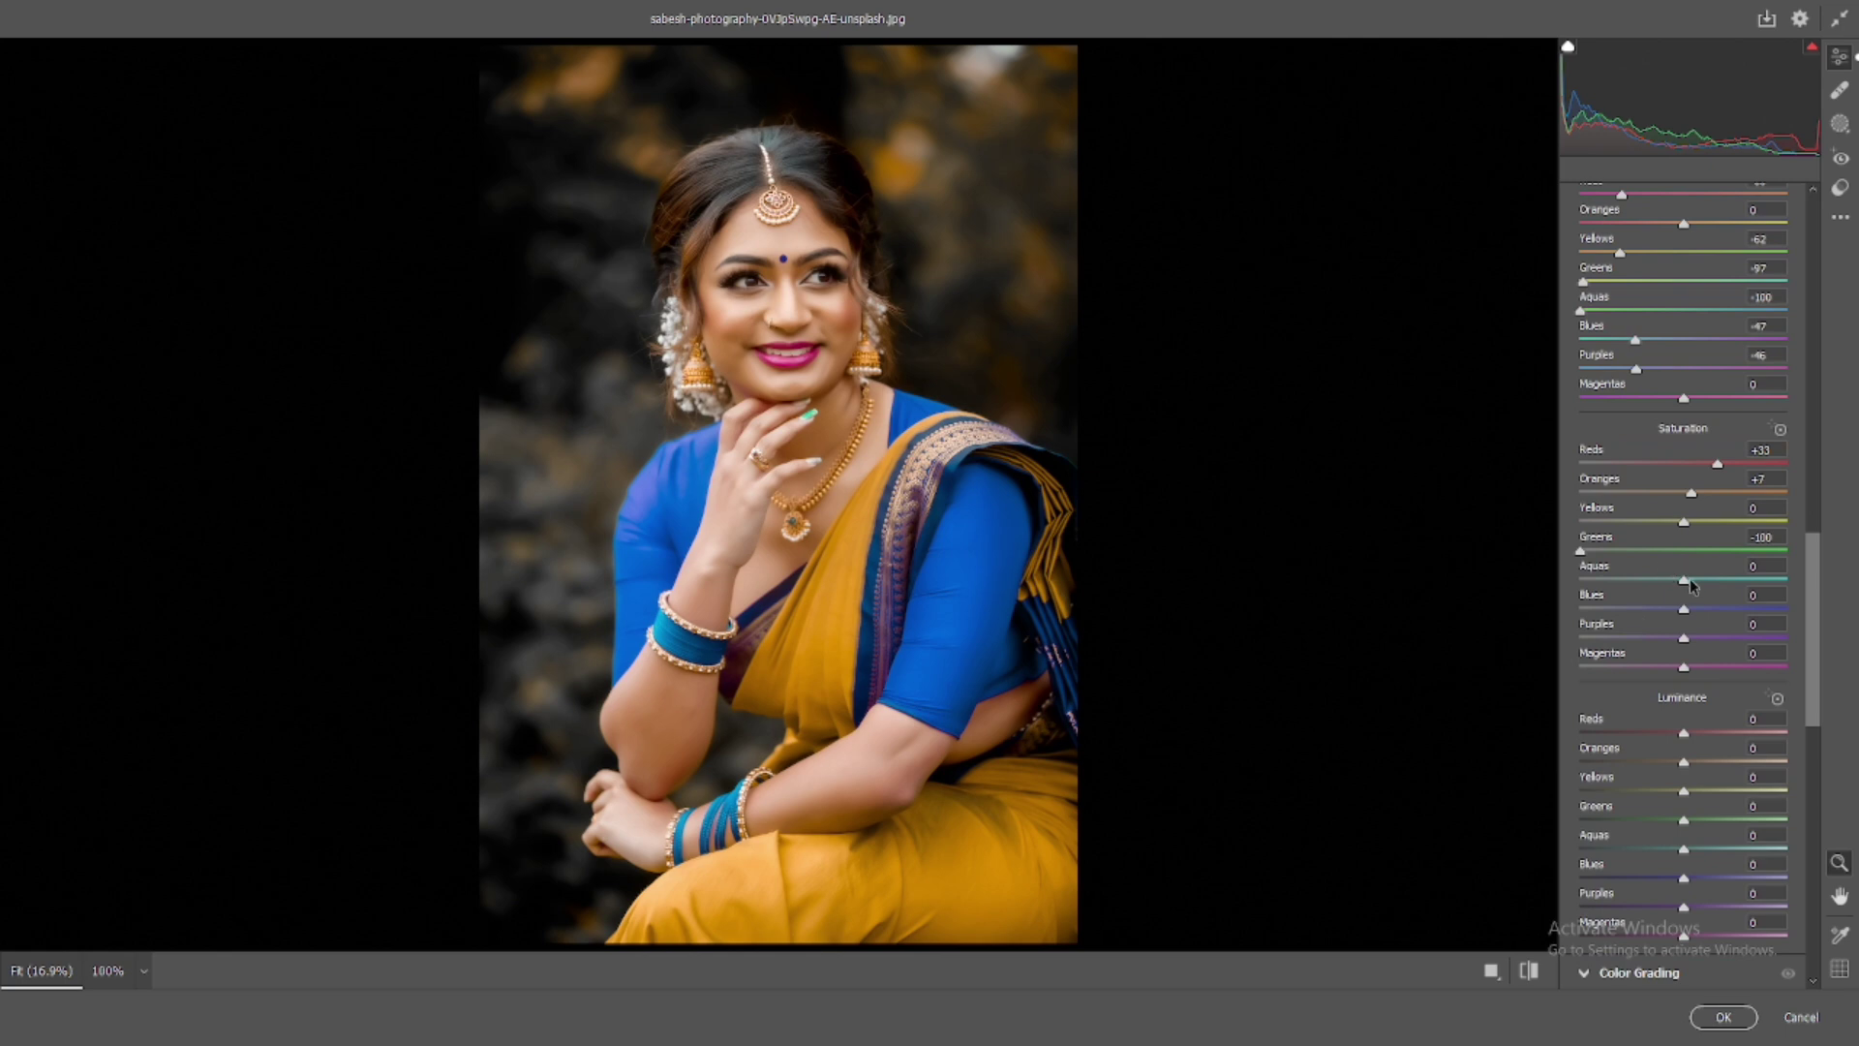
pyautogui.moveTo(1687, 584); pyautogui.dragTo(1715, 587)
pyautogui.click(1712, 609)
pyautogui.moveTo(1685, 639)
pyautogui.mouseDown()
pyautogui.moveTo(1577, 639)
pyautogui.moveTo(1715, 639)
pyautogui.mouseUp()
pyautogui.click(1709, 667)
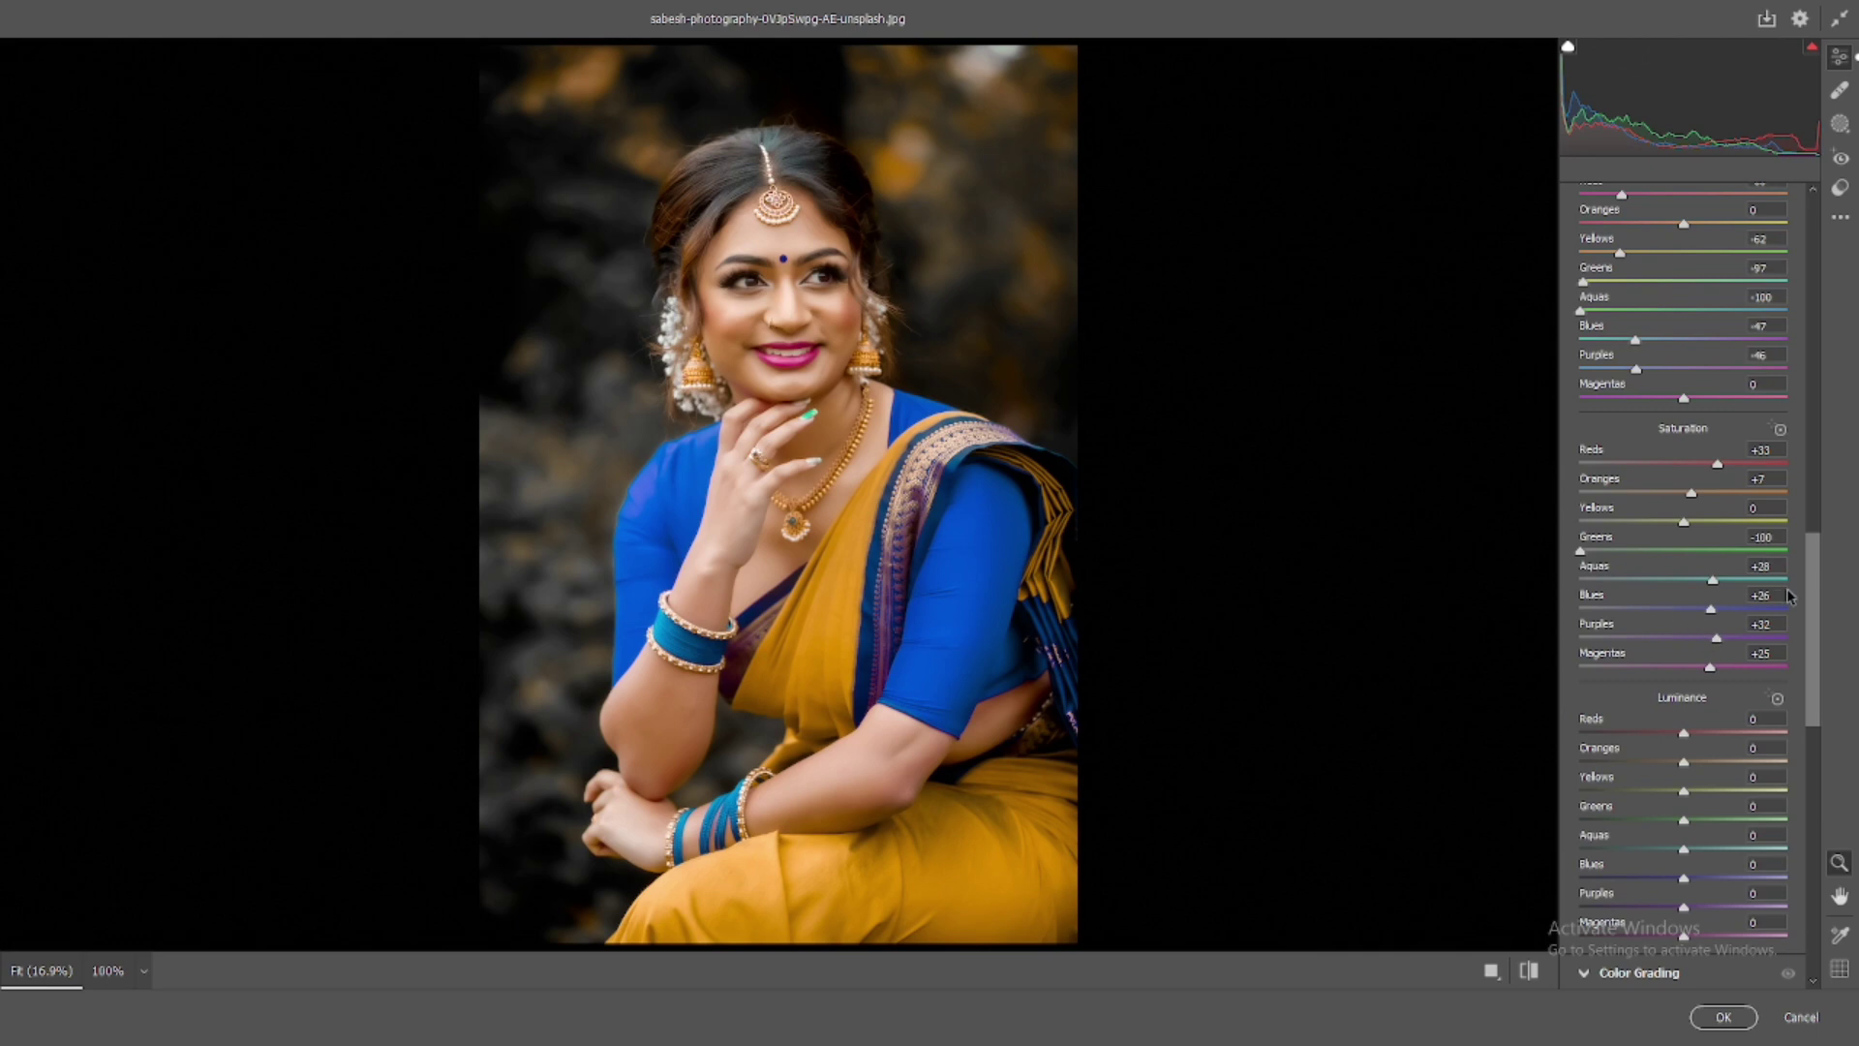
pyautogui.scroll(-2, 1759, 588)
pyautogui.scroll(-2, 1759, 587)
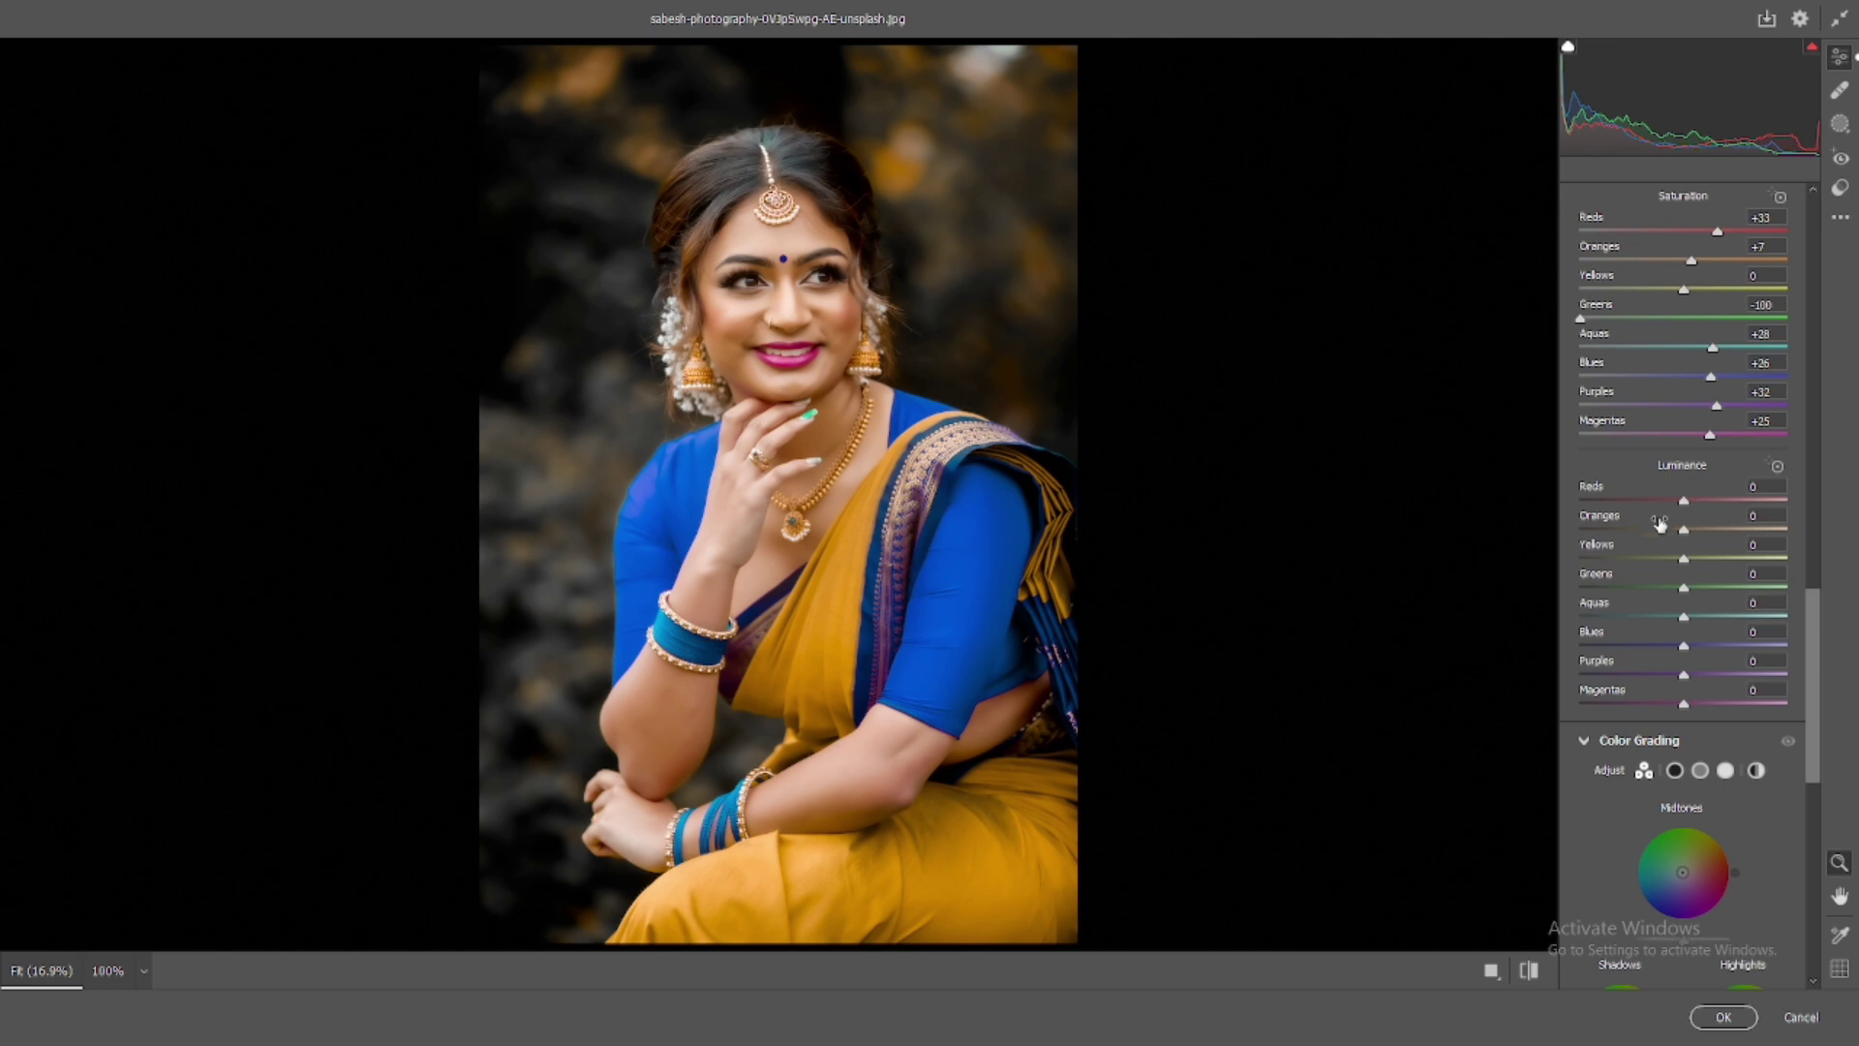
# - Set luminance Reds +16, Oranges +1, Yellows +9, Greens +8, Aquas +16, Blues +16, Purples +12
pyautogui.moveTo(1686, 505); pyautogui.dragTo(1697, 511)
pyautogui.click(1703, 512)
pyautogui.moveTo(1682, 539); pyautogui.dragTo(1688, 534)
pyautogui.moveTo(1680, 560); pyautogui.dragTo(1693, 587)
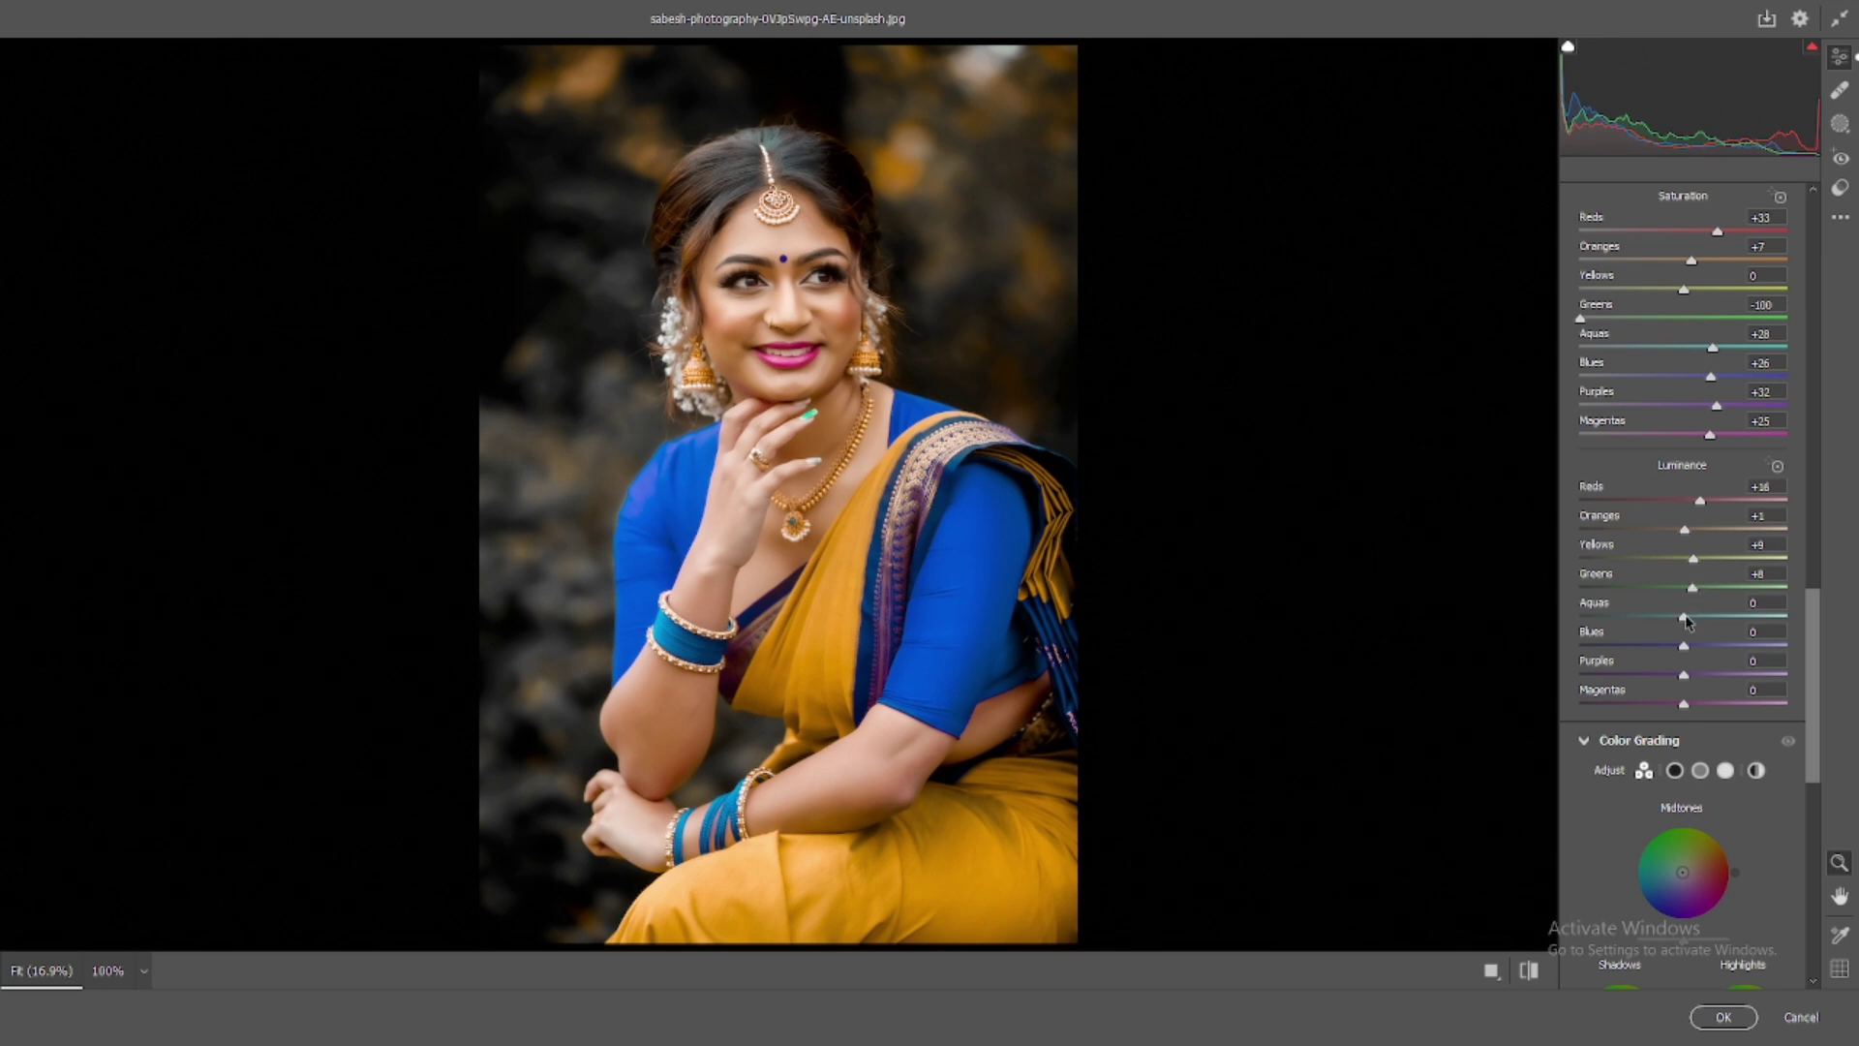
pyautogui.moveTo(1688, 620); pyautogui.dragTo(1698, 704)
# - Grade Midtones to Hue 47 Sat 11 and Highlights to Hue 40 Sat 29
pyautogui.scroll(-4, 1701, 704)
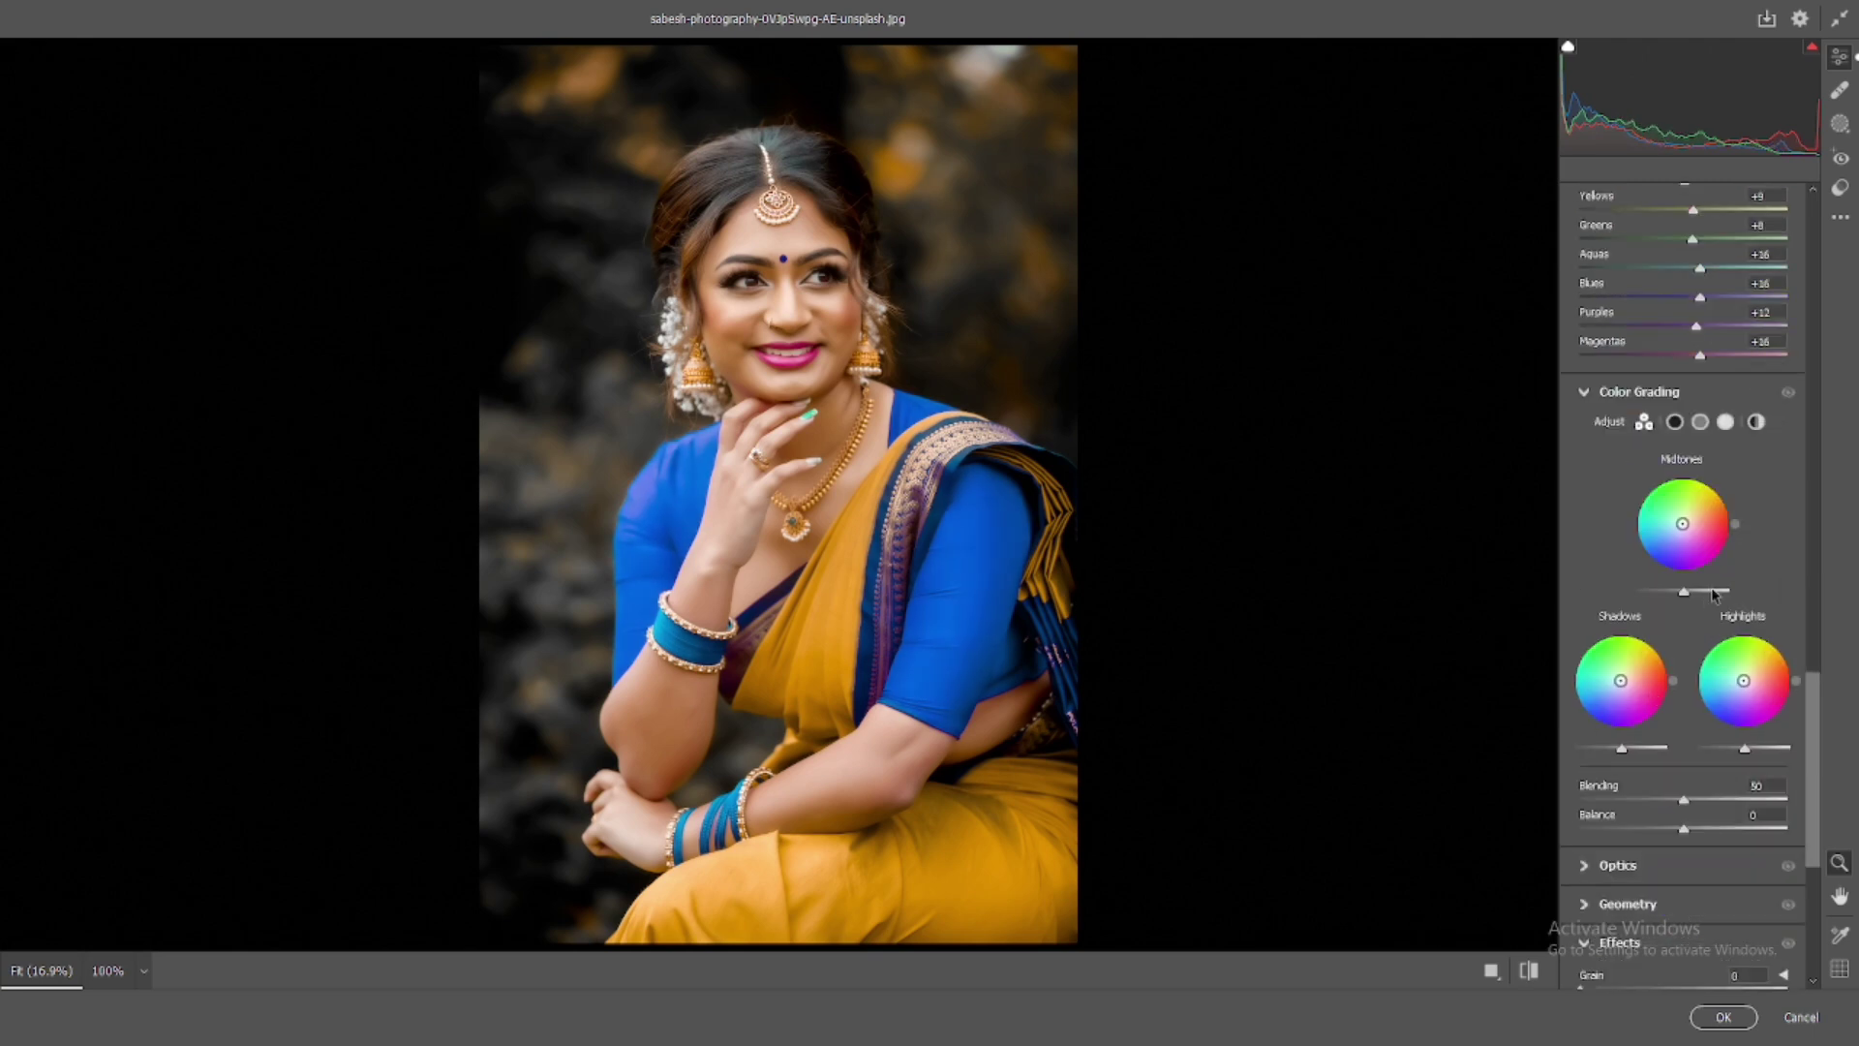
pyautogui.click(1699, 423)
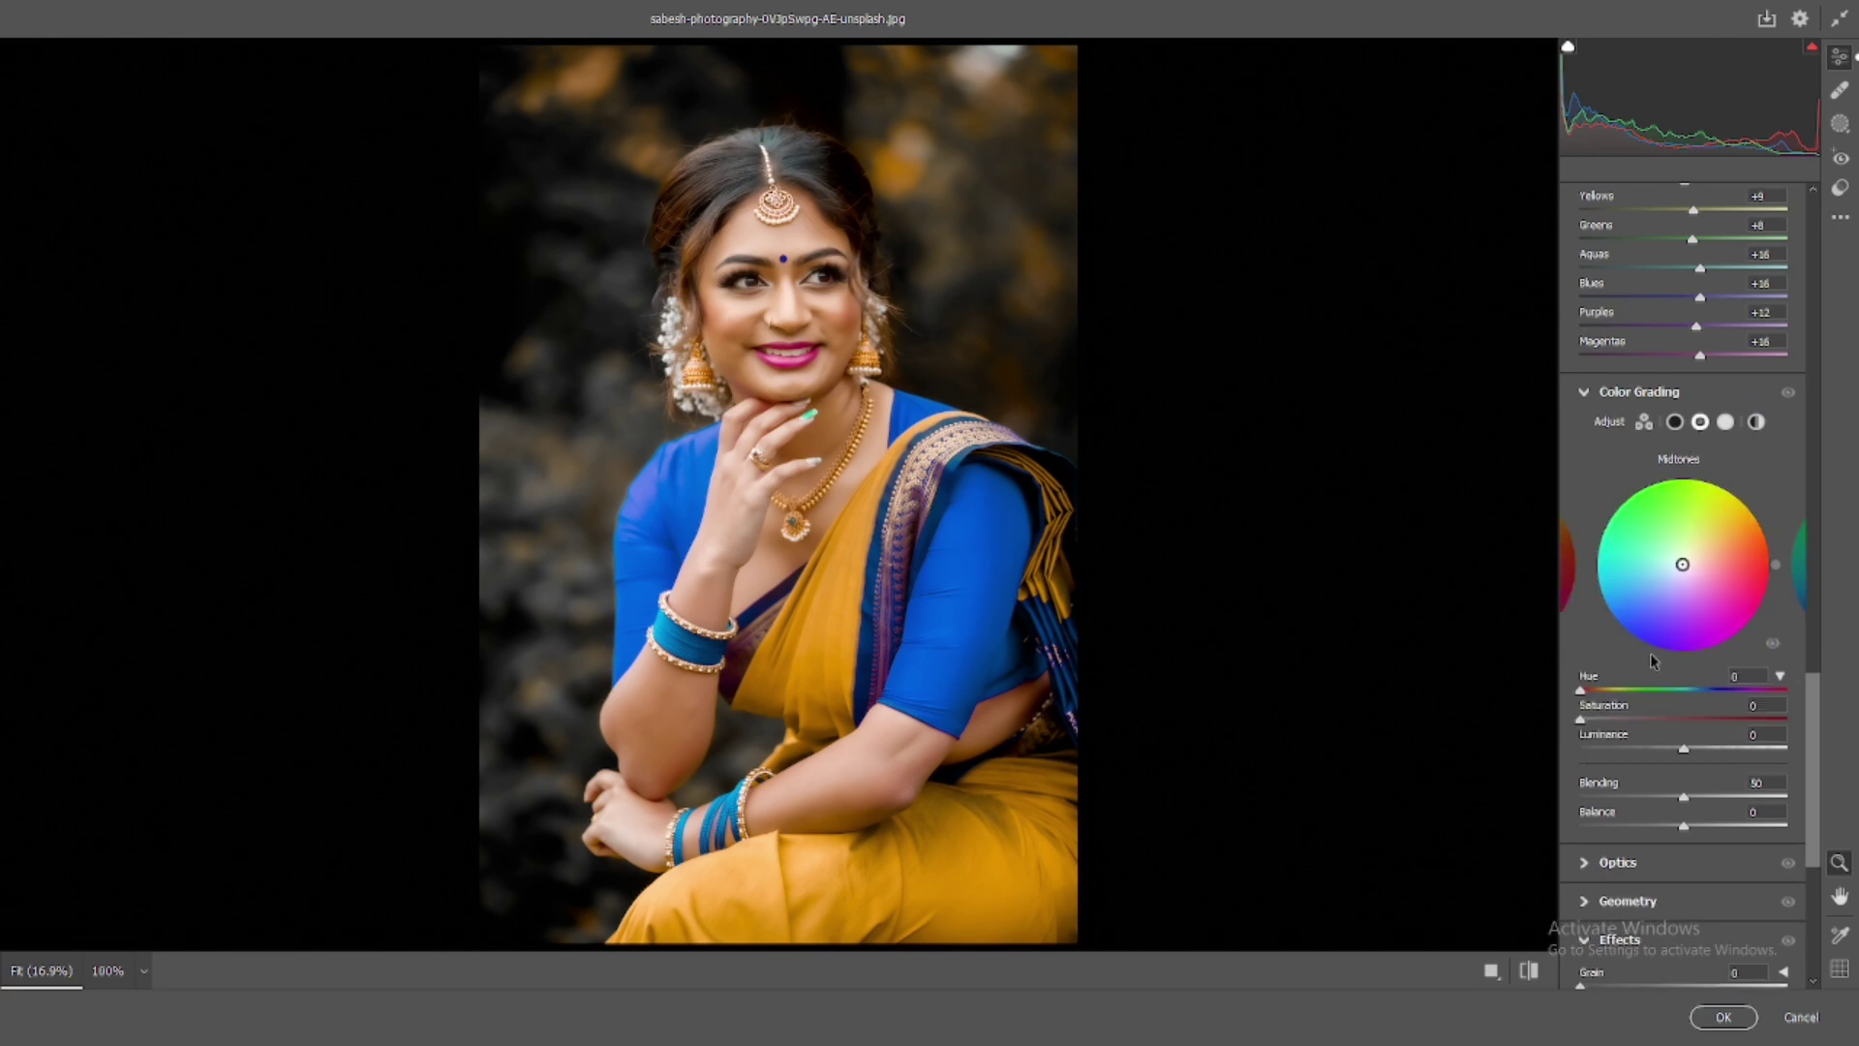
pyautogui.moveTo(1583, 691)
pyautogui.mouseDown()
pyautogui.moveTo(1612, 698)
pyautogui.moveTo(1603, 720)
pyautogui.mouseUp()
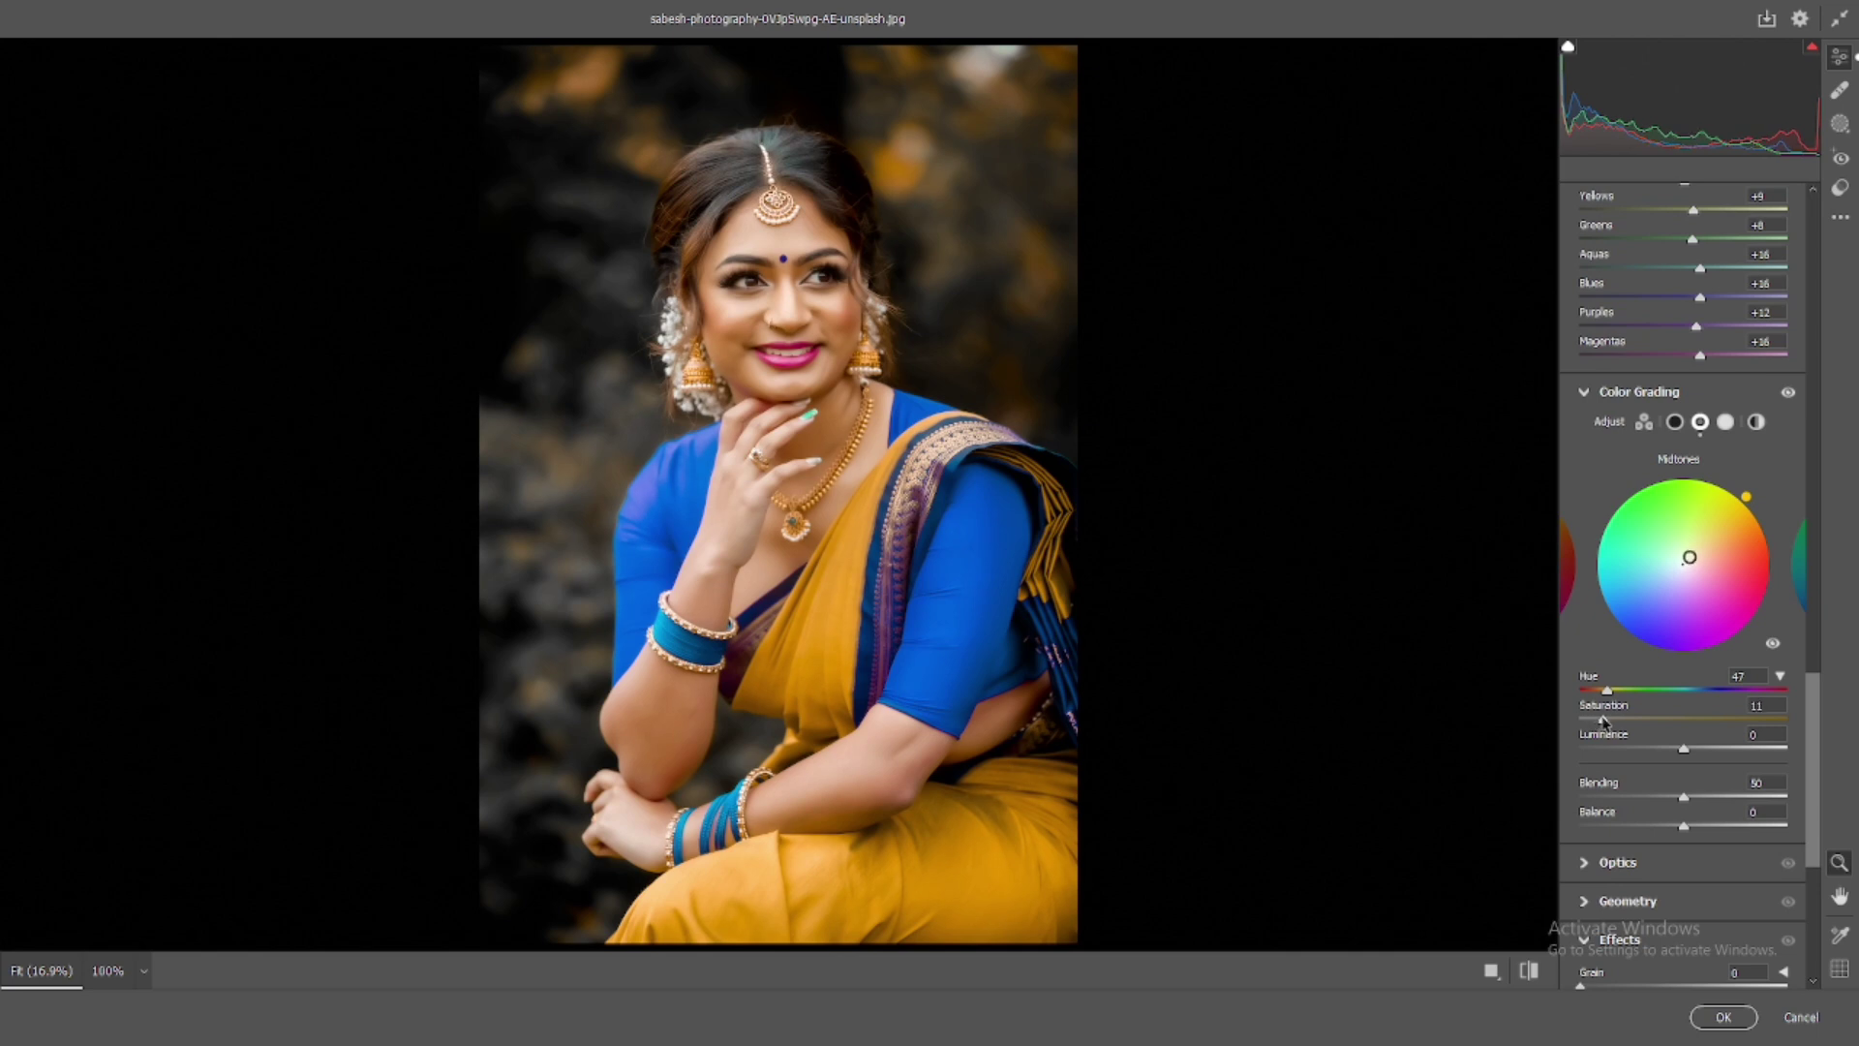
pyautogui.click(1725, 422)
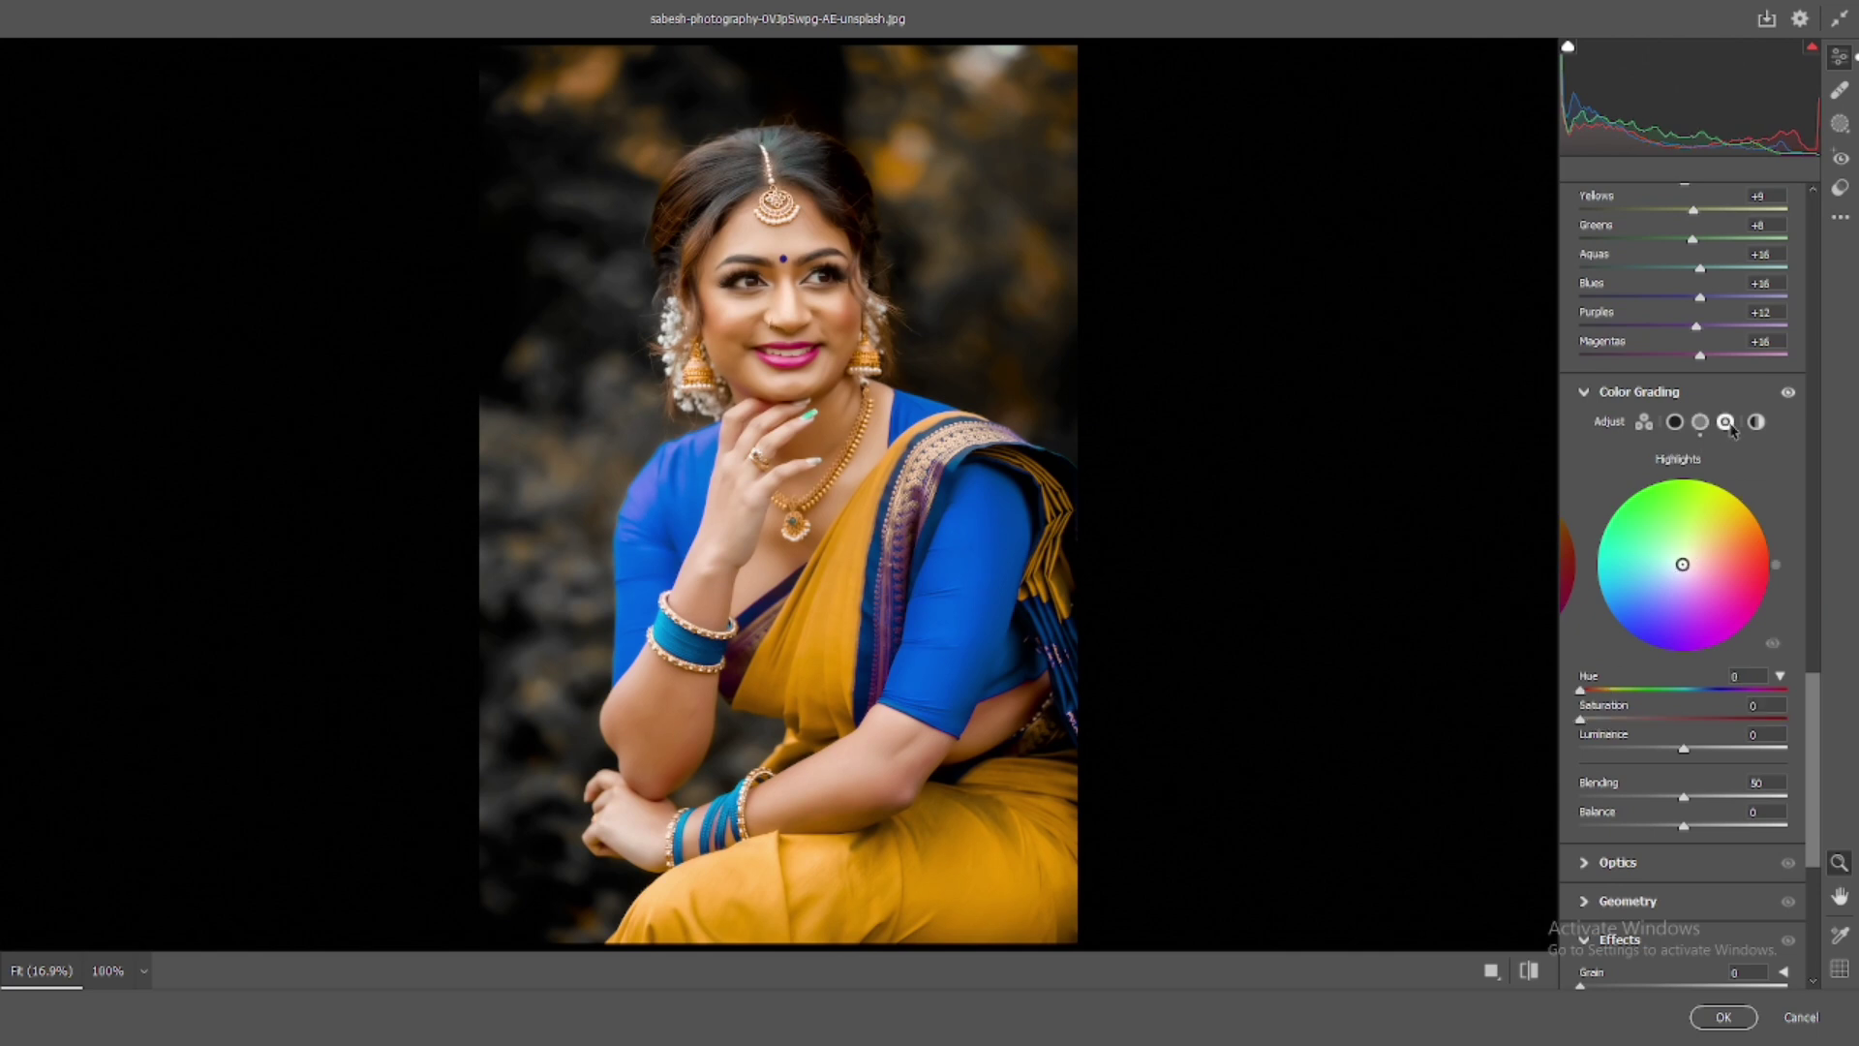
pyautogui.moveTo(1580, 690); pyautogui.dragTo(1642, 728)
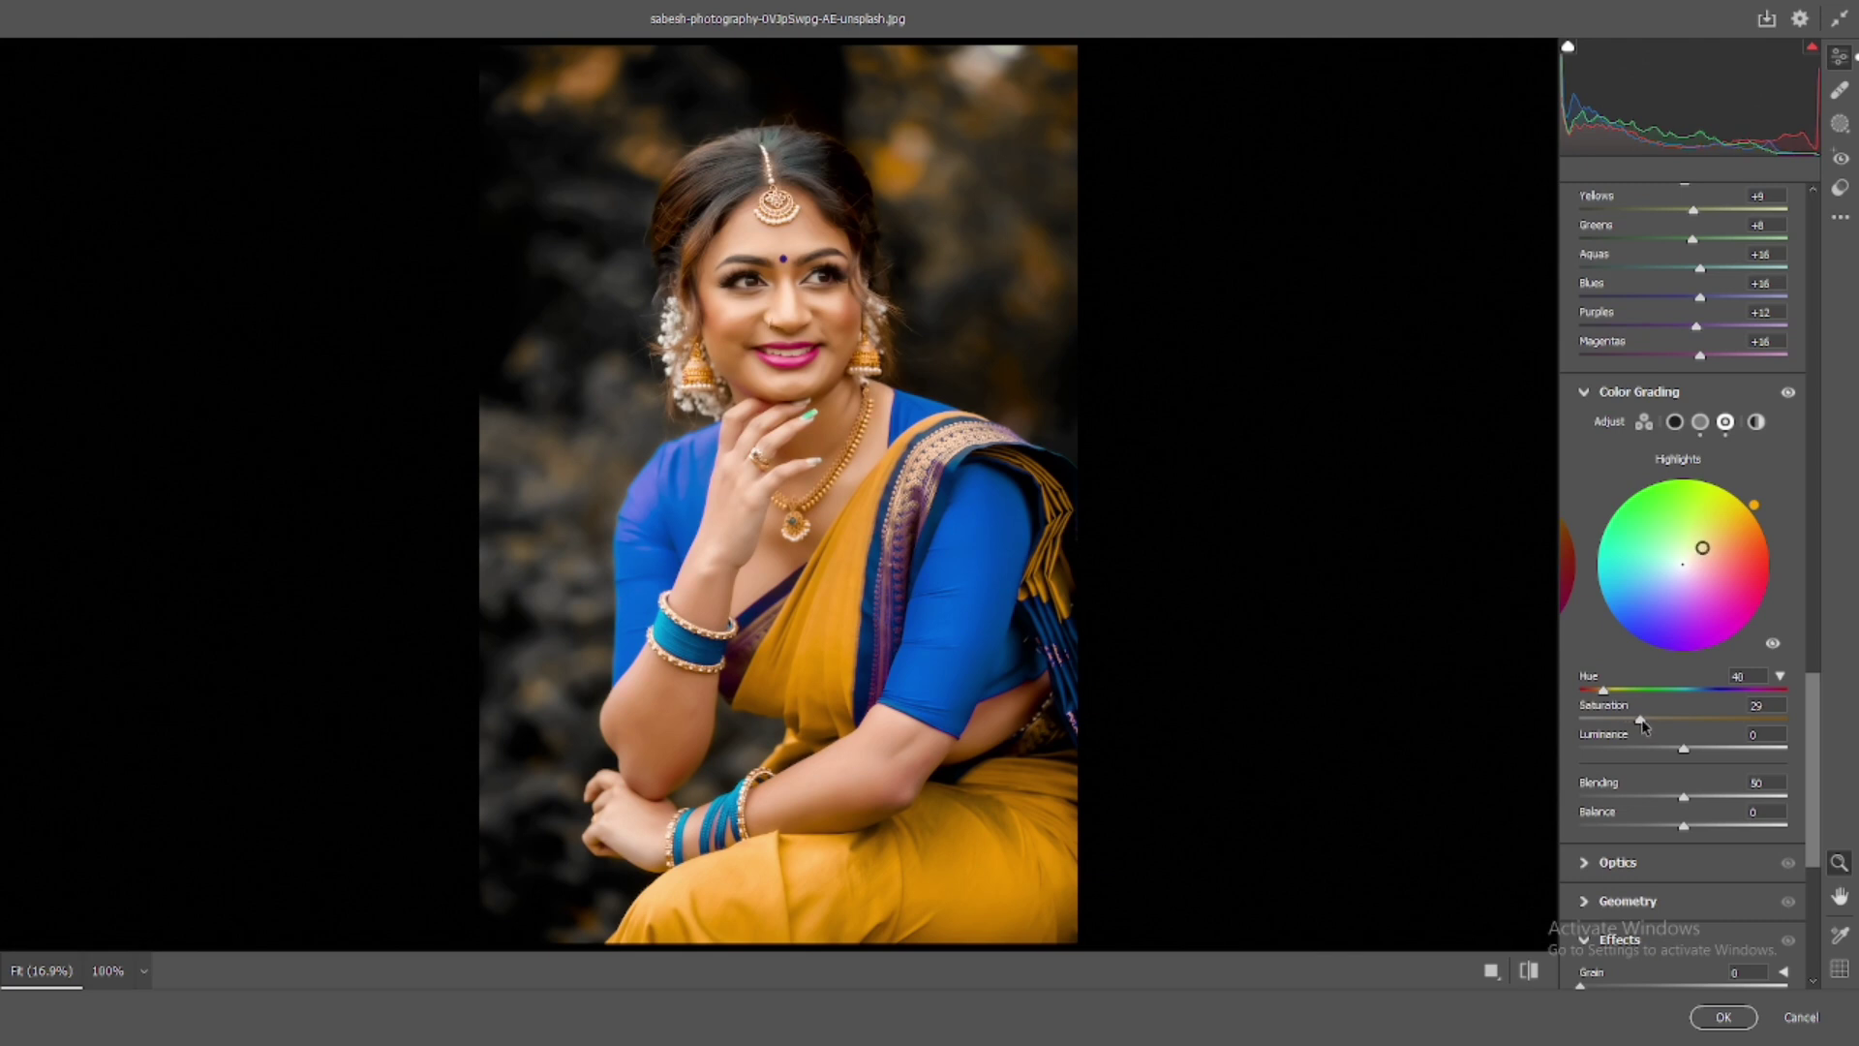
# - Give the Shadows a red tint at Hue 360, Saturation 15
pyautogui.click(1674, 423)
pyautogui.moveTo(1582, 689)
pyautogui.mouseDown()
pyautogui.moveTo(1640, 685)
pyautogui.moveTo(1593, 722)
pyautogui.moveTo(1621, 722)
pyautogui.moveTo(1617, 690)
pyautogui.moveTo(1577, 668)
pyautogui.moveTo(1705, 654)
pyautogui.moveTo(1781, 607)
pyautogui.moveTo(1781, 566)
pyautogui.mouseUp()
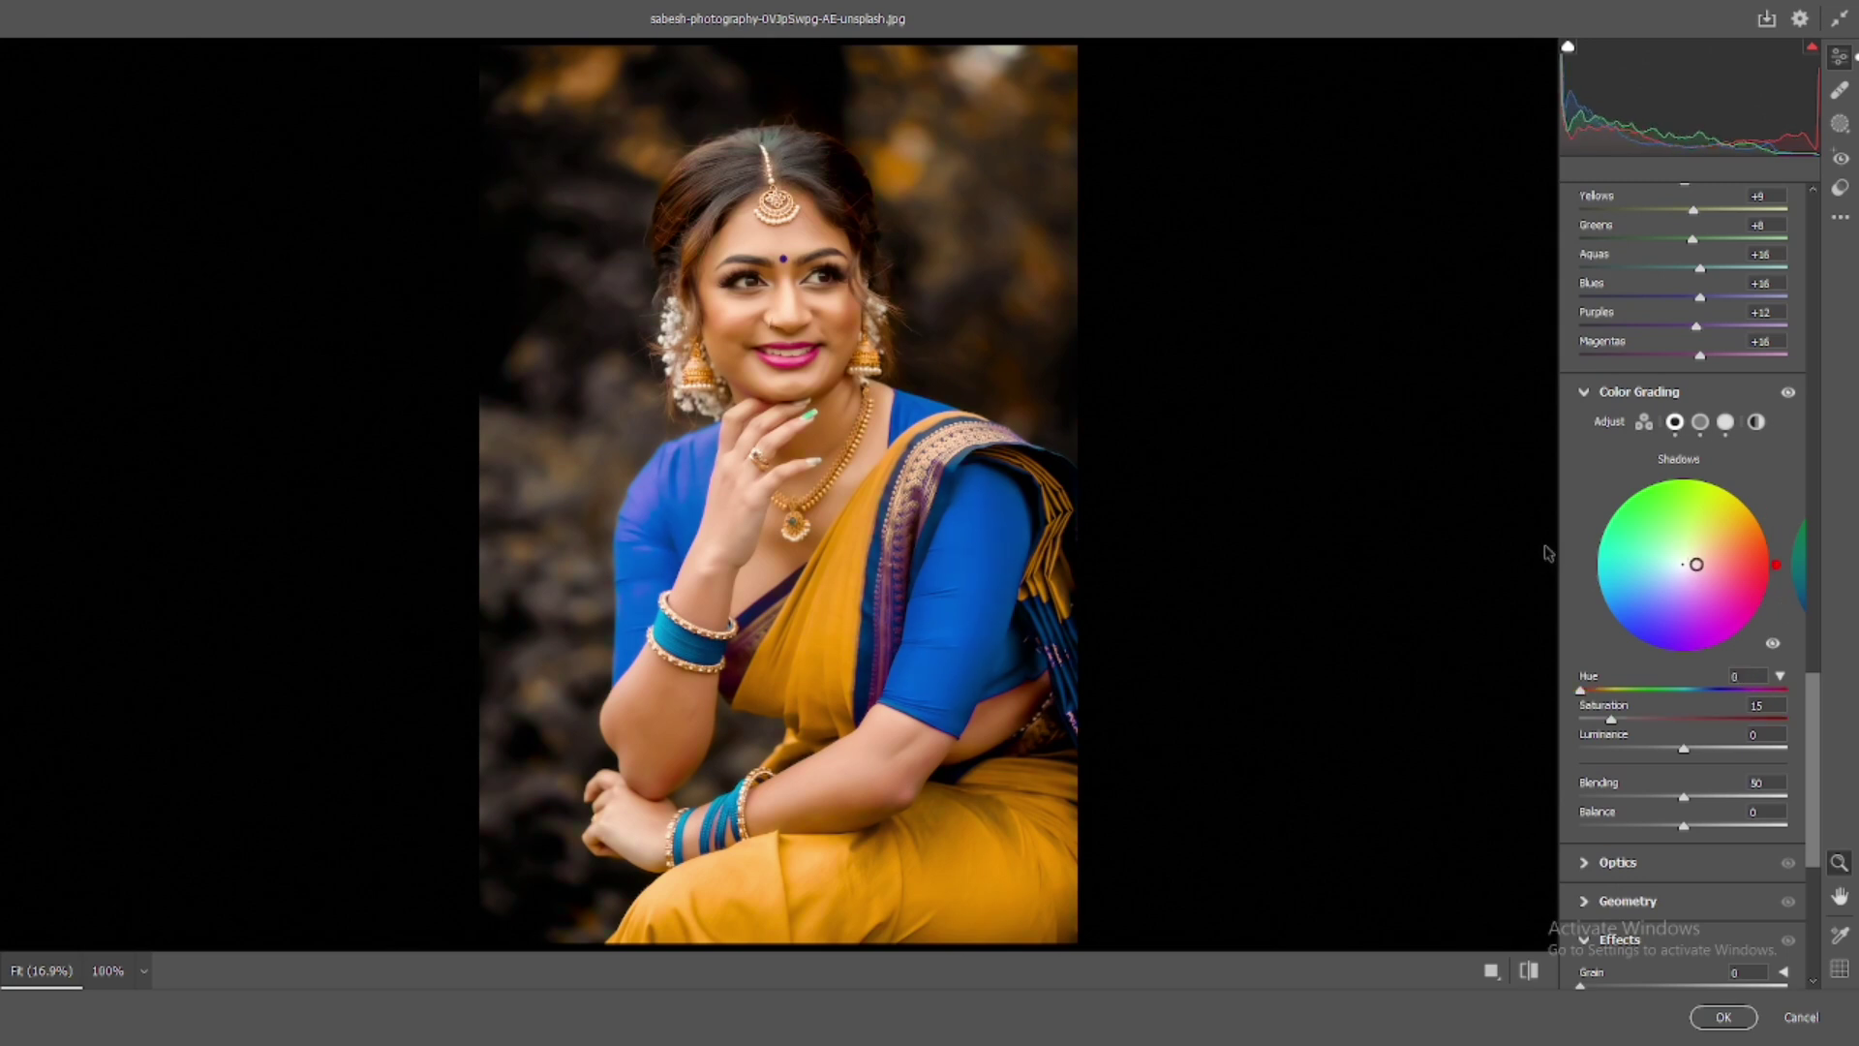
pyautogui.moveTo(1776, 565); pyautogui.dragTo(1794, 535)
pyautogui.moveTo(1545, 504); pyautogui.dragTo(1647, 518)
# - Compare the original photo with the edited version using the before/after view
pyautogui.scroll(4, 1725, 549)
pyautogui.scroll(3, 1725, 548)
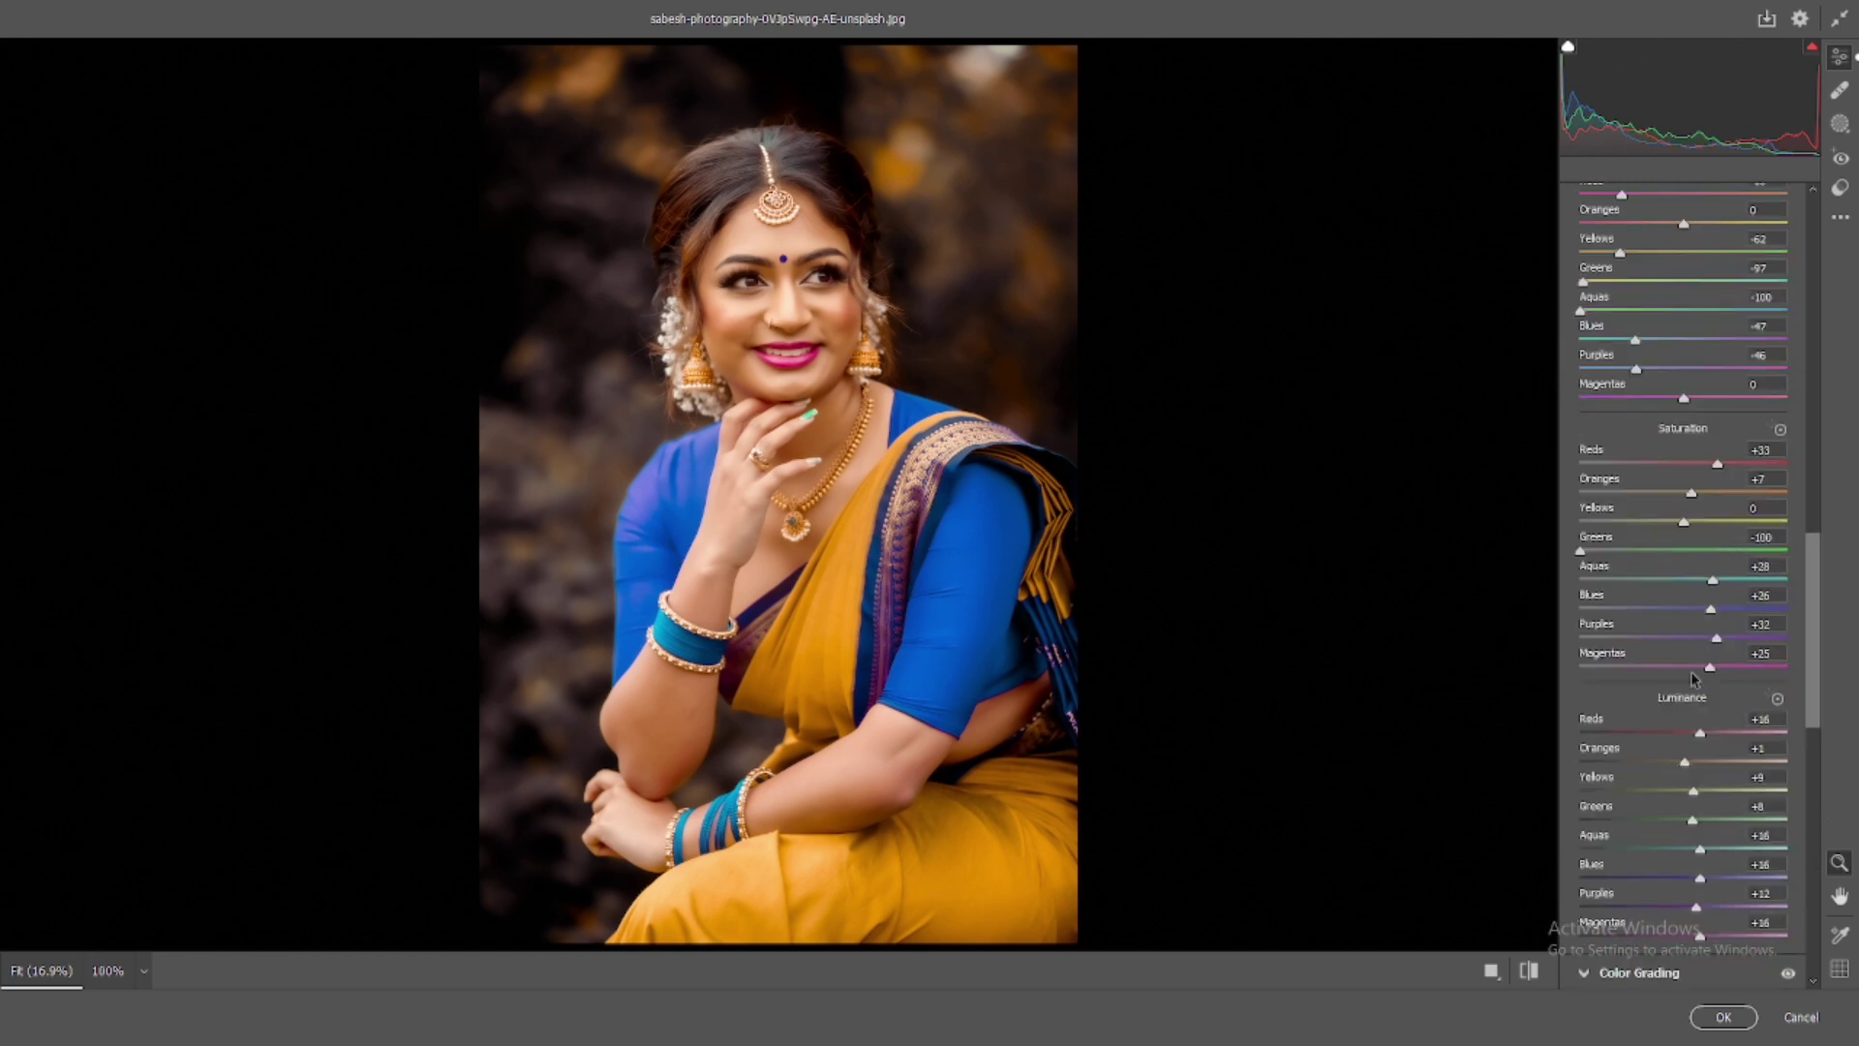
pyautogui.click(1528, 971)
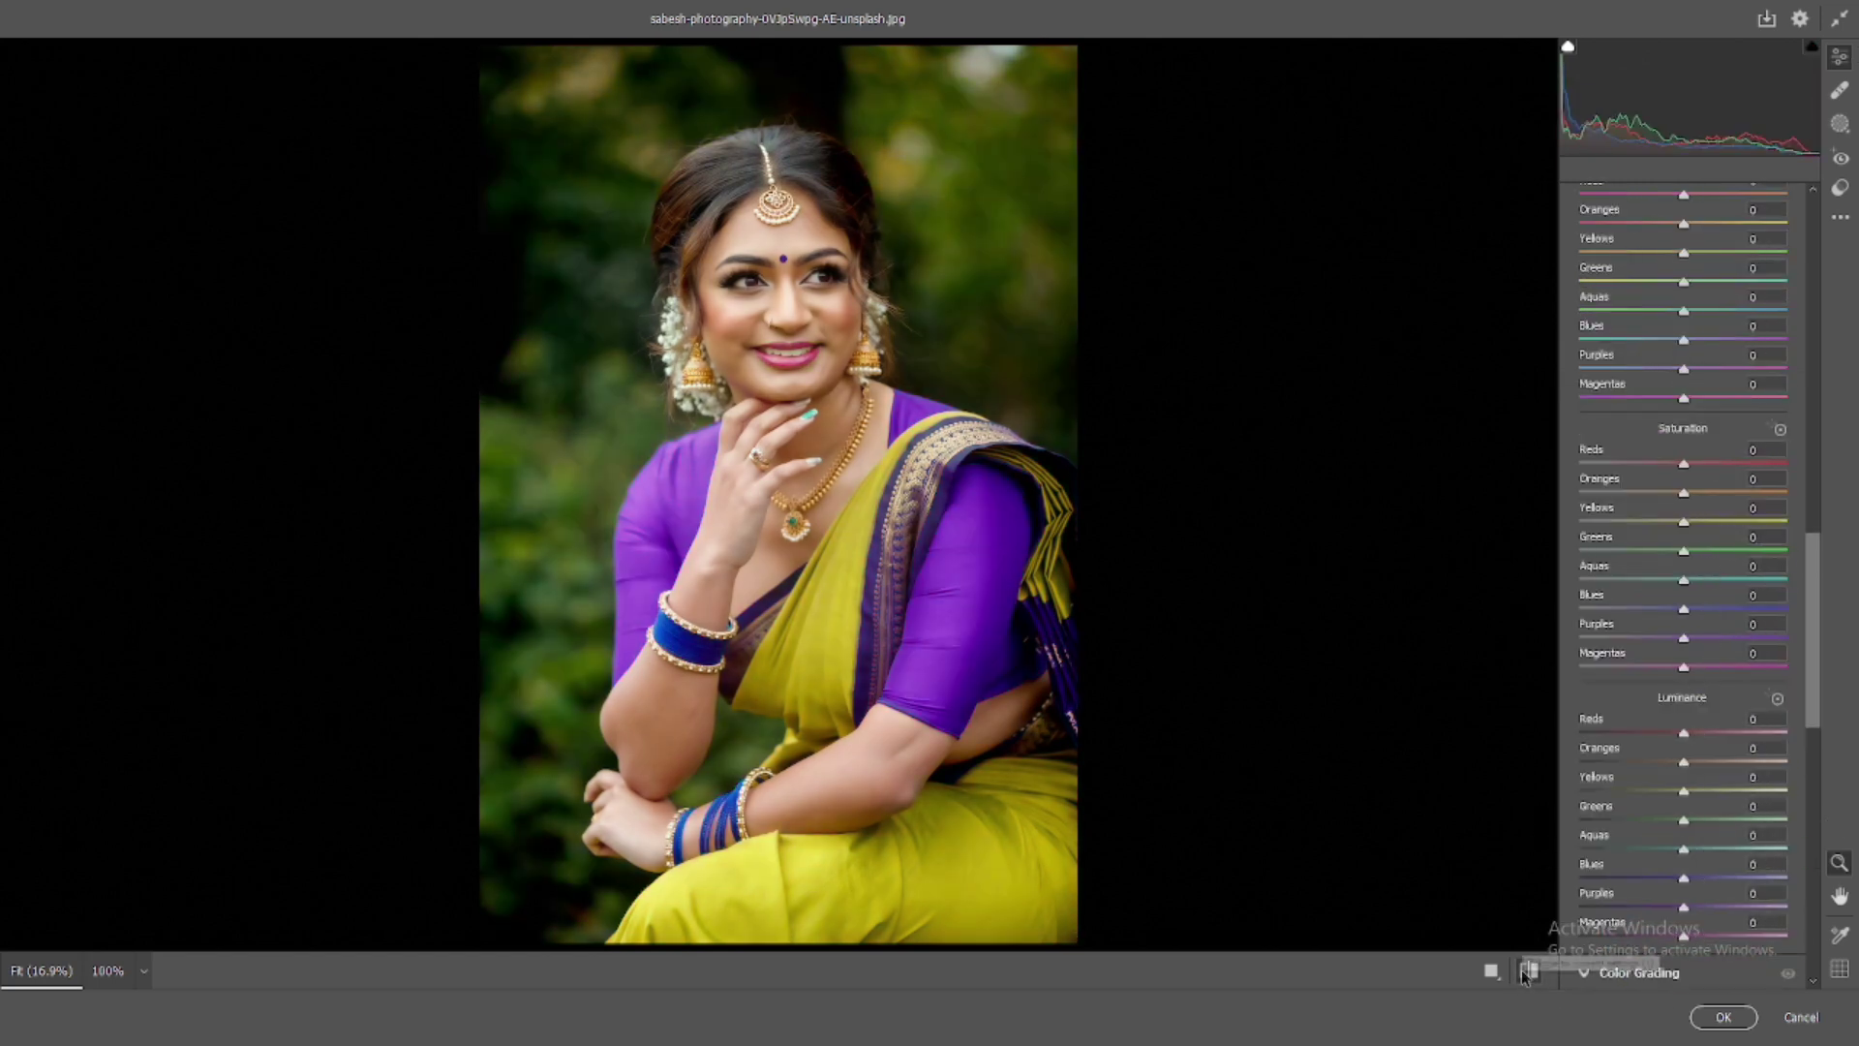
pyautogui.click(1528, 971)
# - Switch the tone curve to Point Curve and add a point at Input 193, Output 192
pyautogui.scroll(5, 1674, 737)
pyautogui.scroll(9, 1674, 738)
pyautogui.scroll(1, 1674, 738)
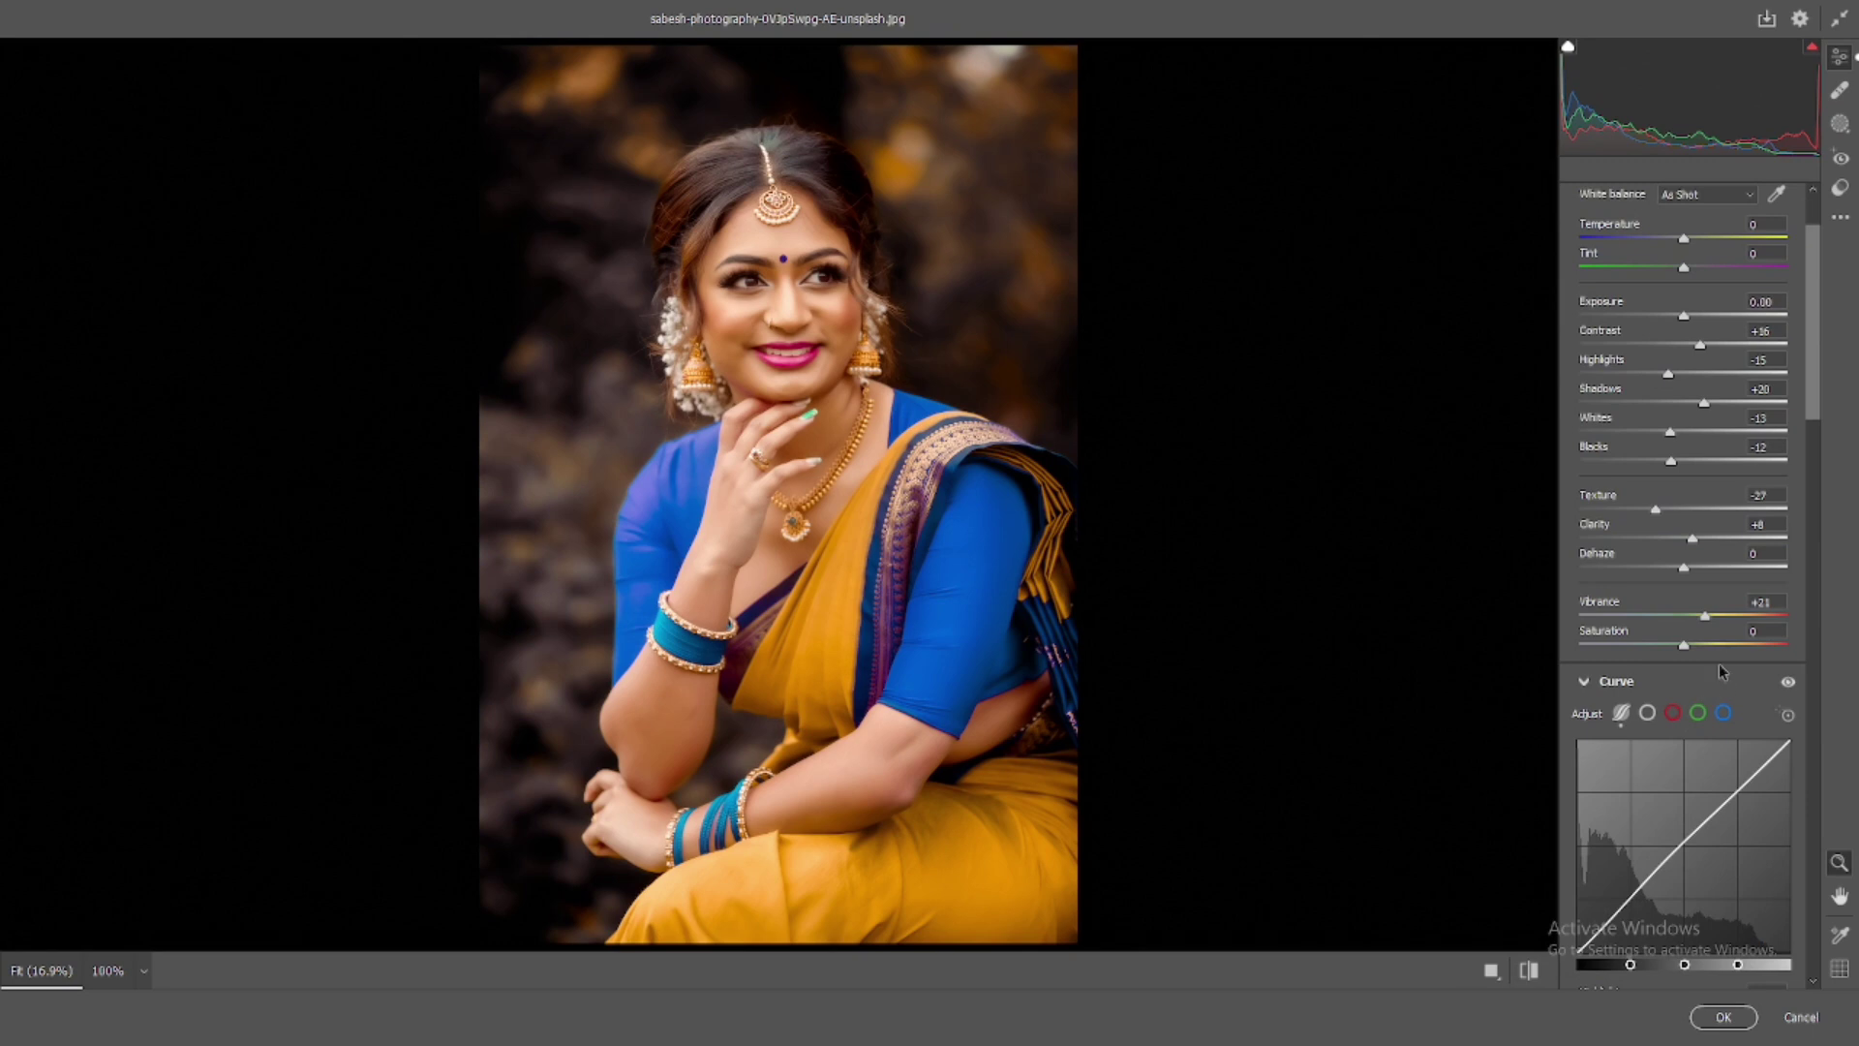
pyautogui.click(1646, 708)
pyautogui.scroll(-4, 1782, 503)
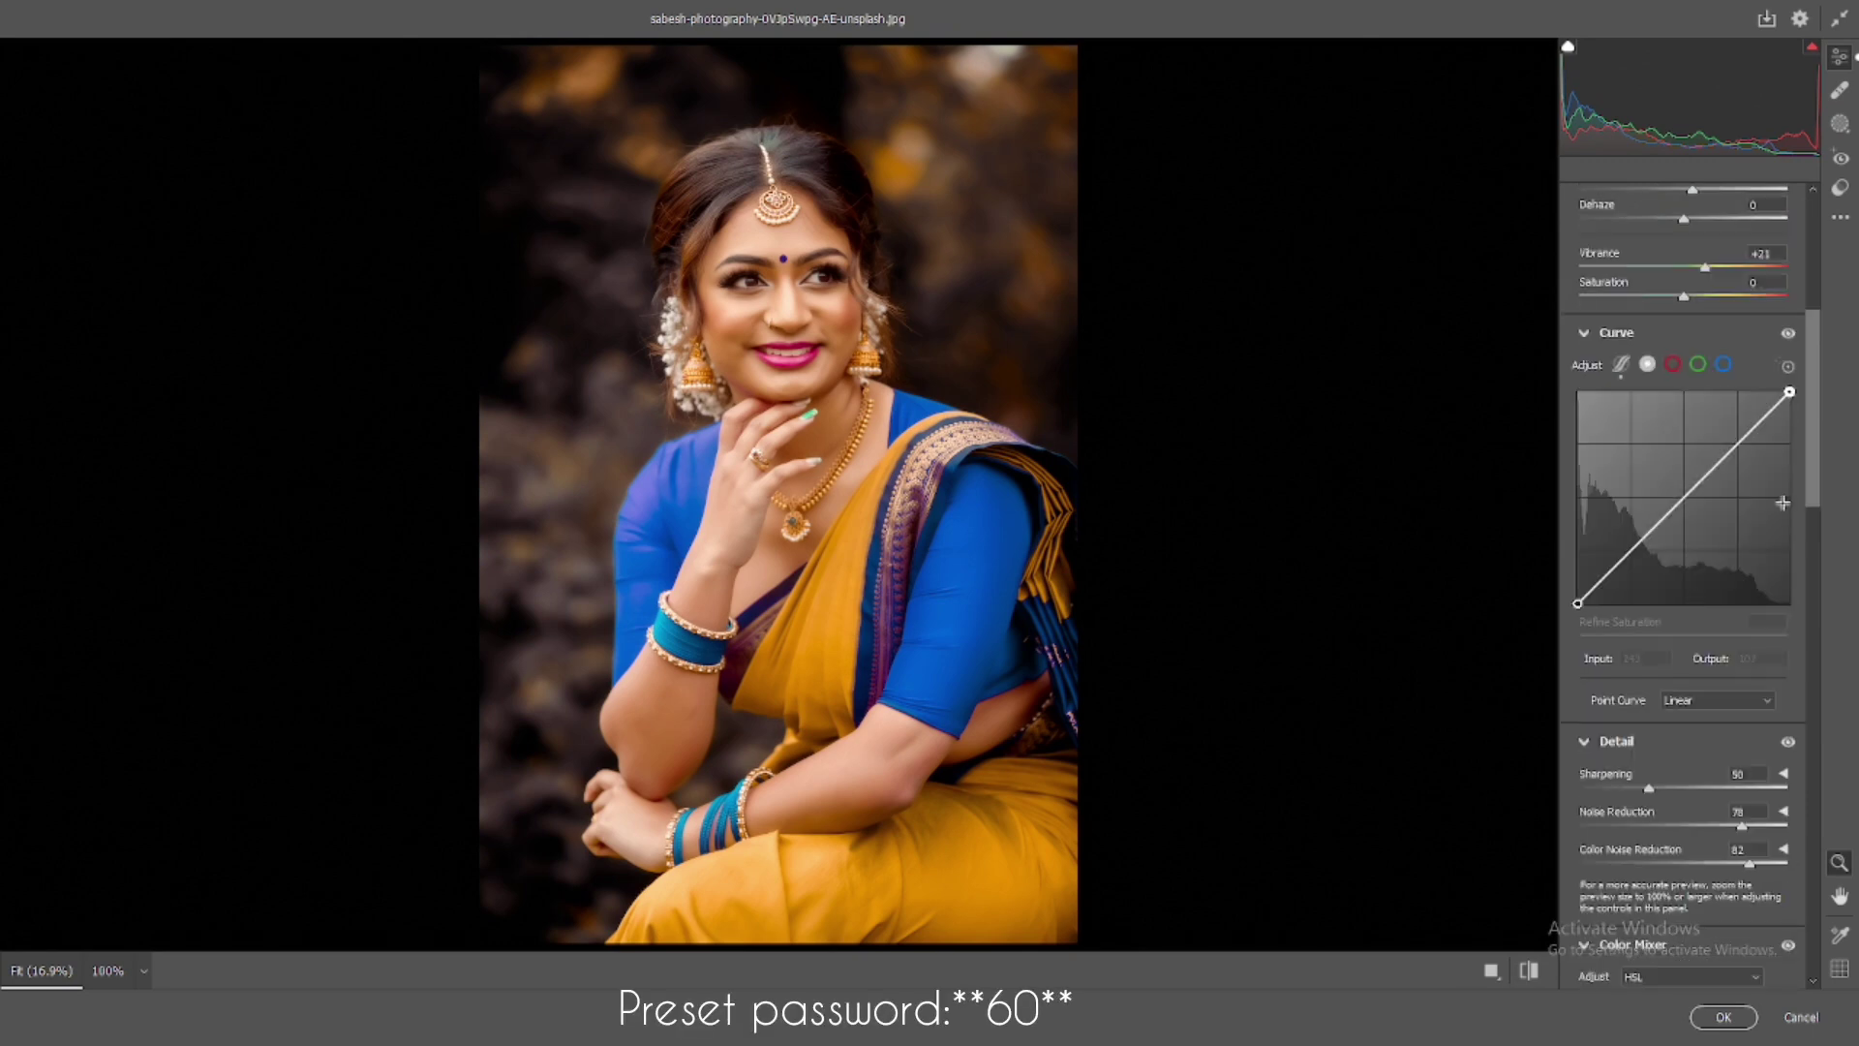
pyautogui.click(1738, 444)
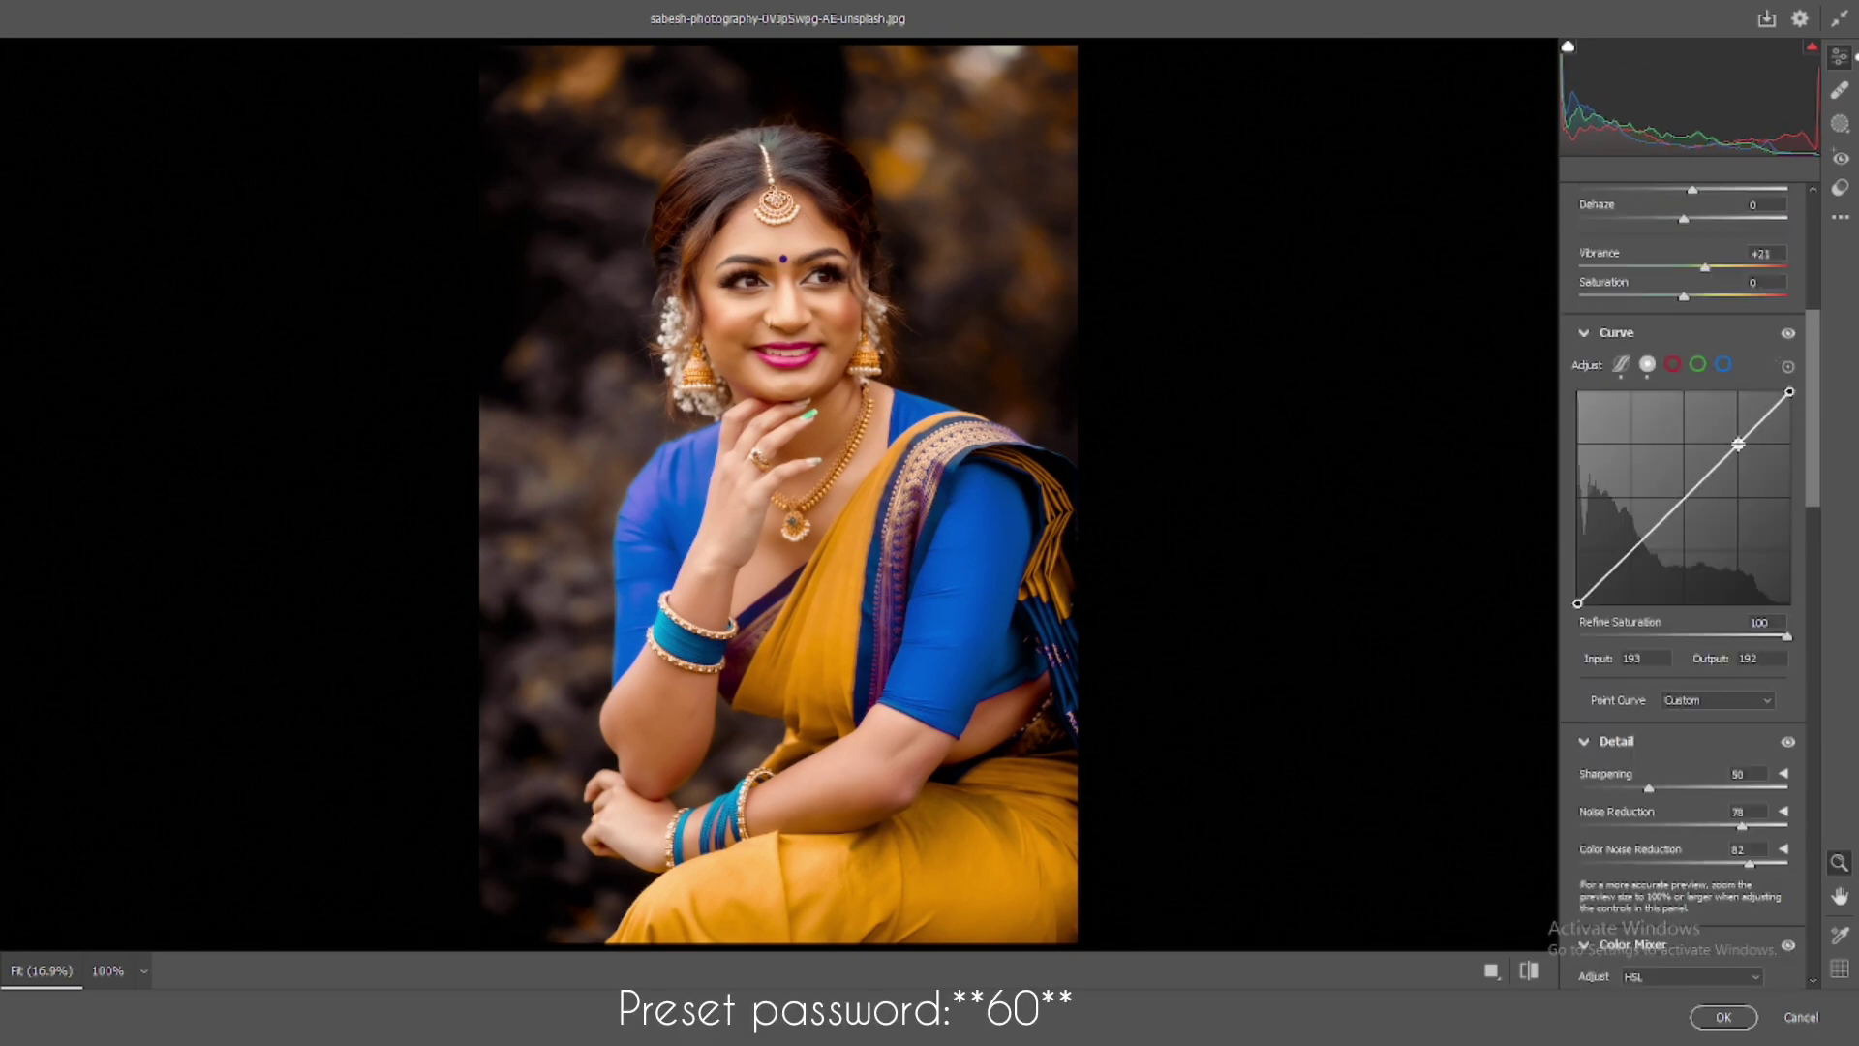
# - Add midtone and shadow points, lift the black point and raise the highlight point
pyautogui.click(1684, 496)
pyautogui.click(1630, 552)
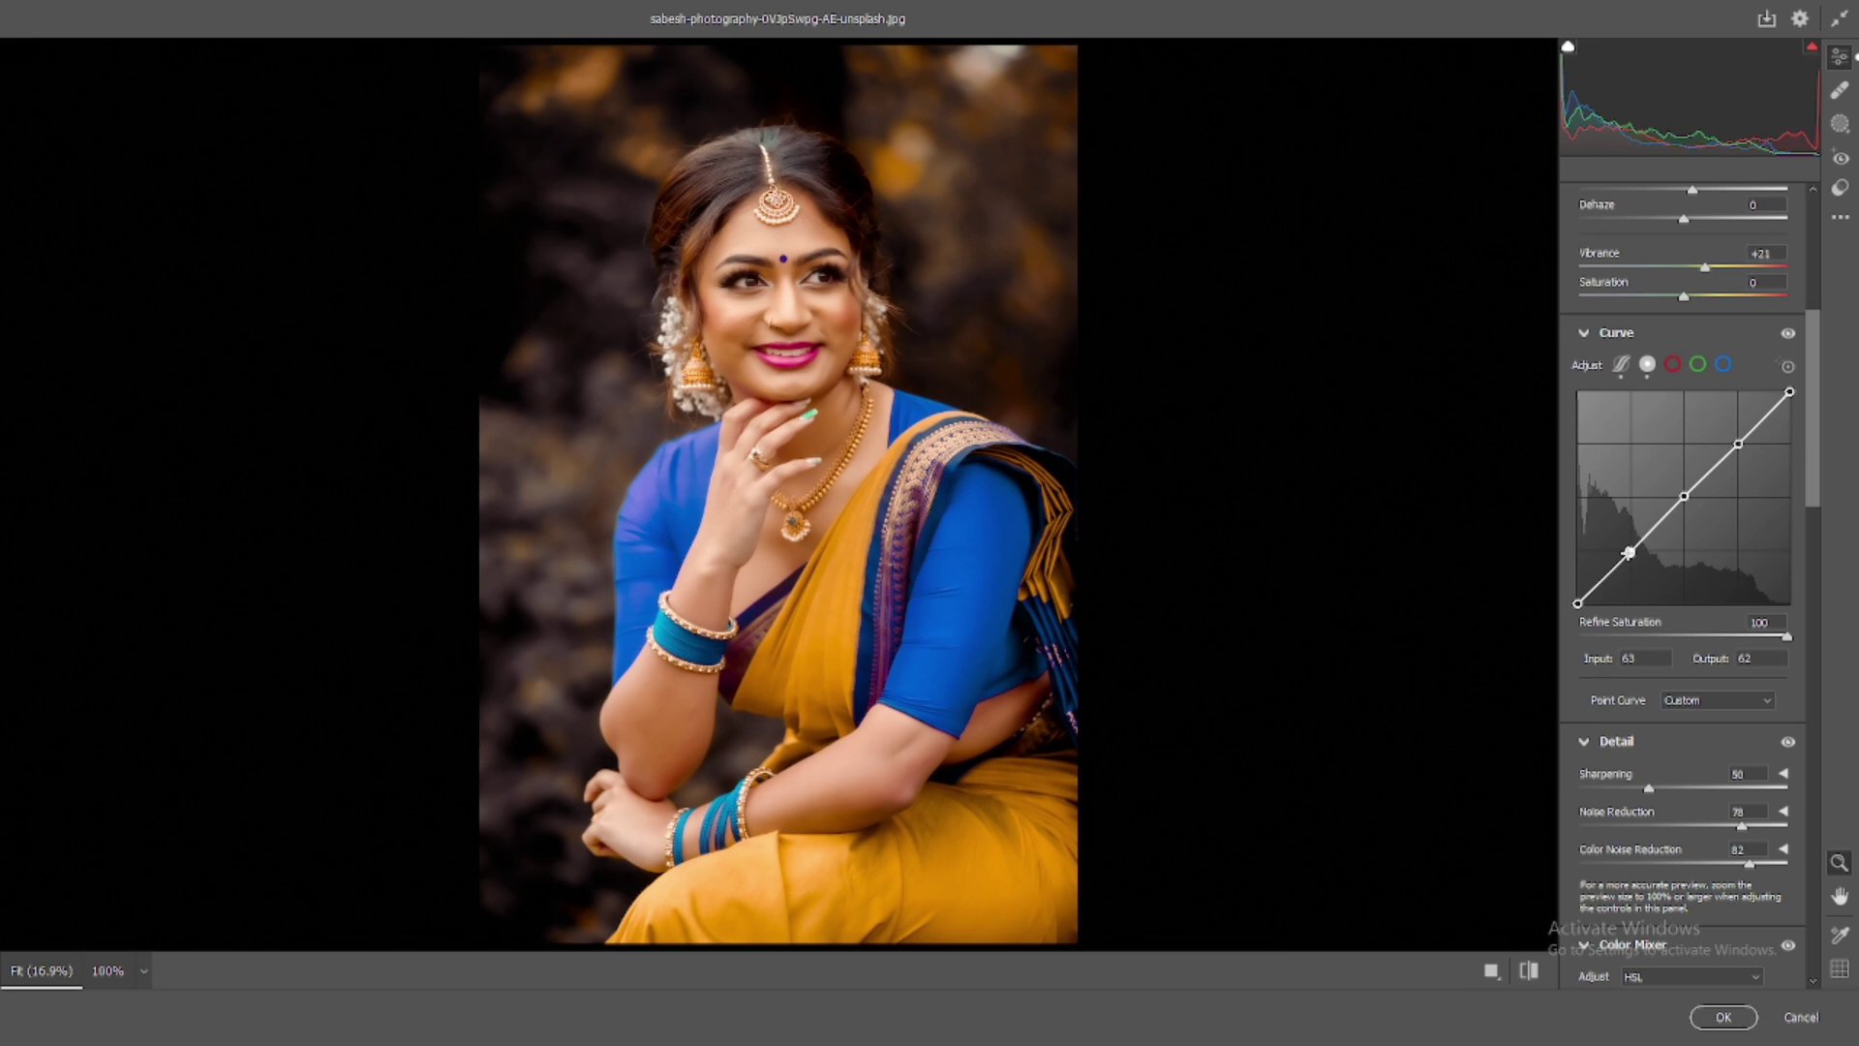
pyautogui.moveTo(1577, 602); pyautogui.dragTo(1577, 583)
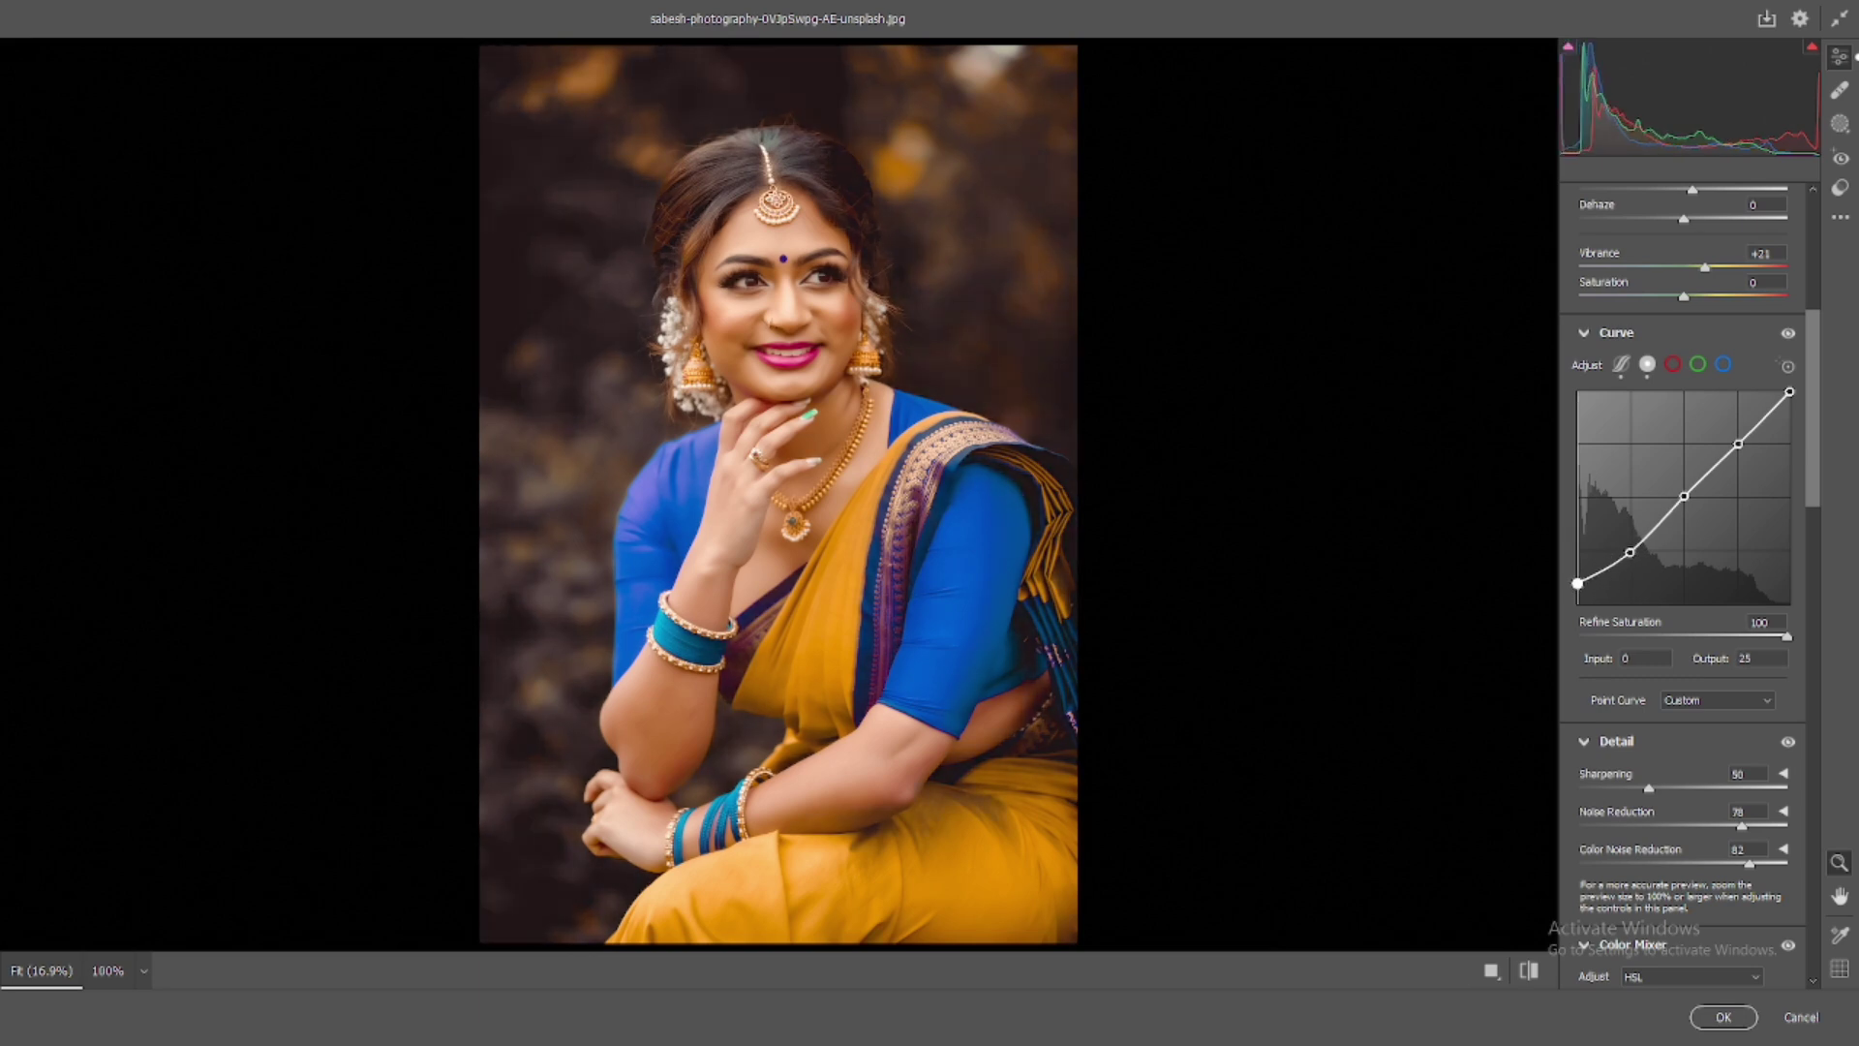
pyautogui.click(1607, 569)
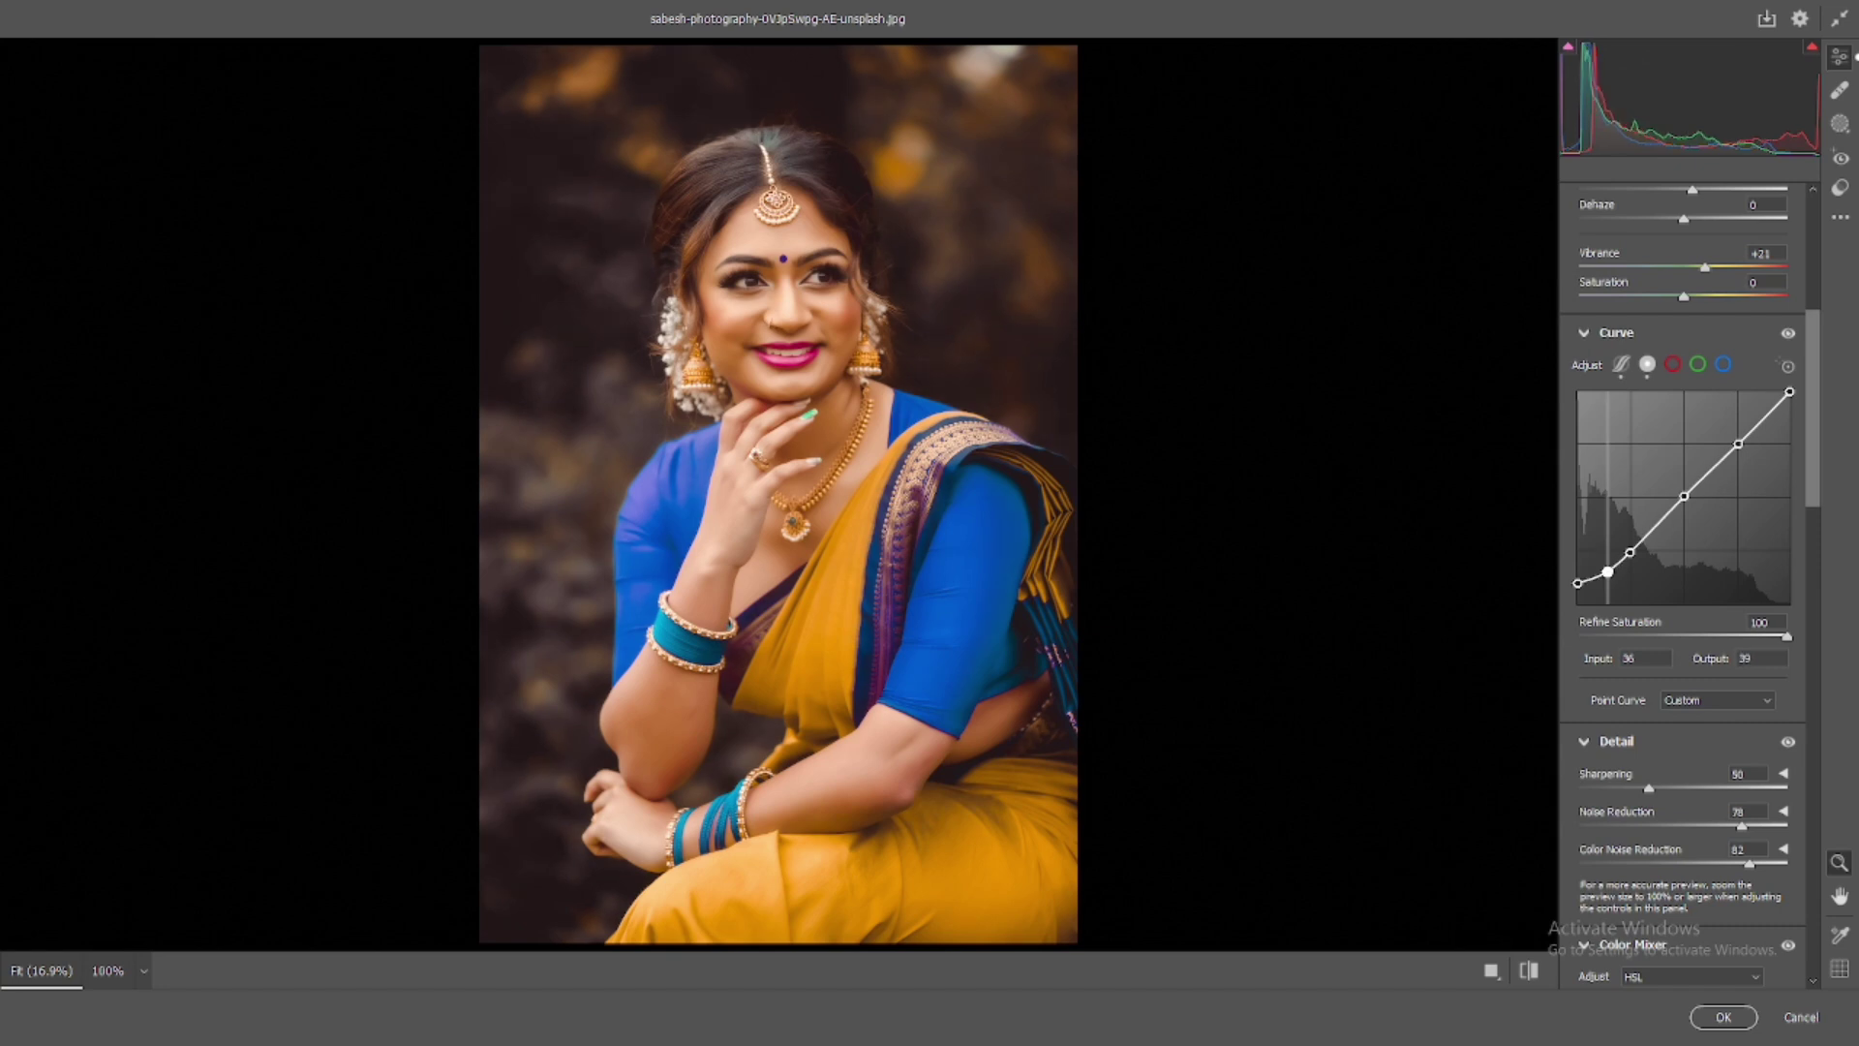
pyautogui.moveTo(1607, 571); pyautogui.dragTo(1606, 575)
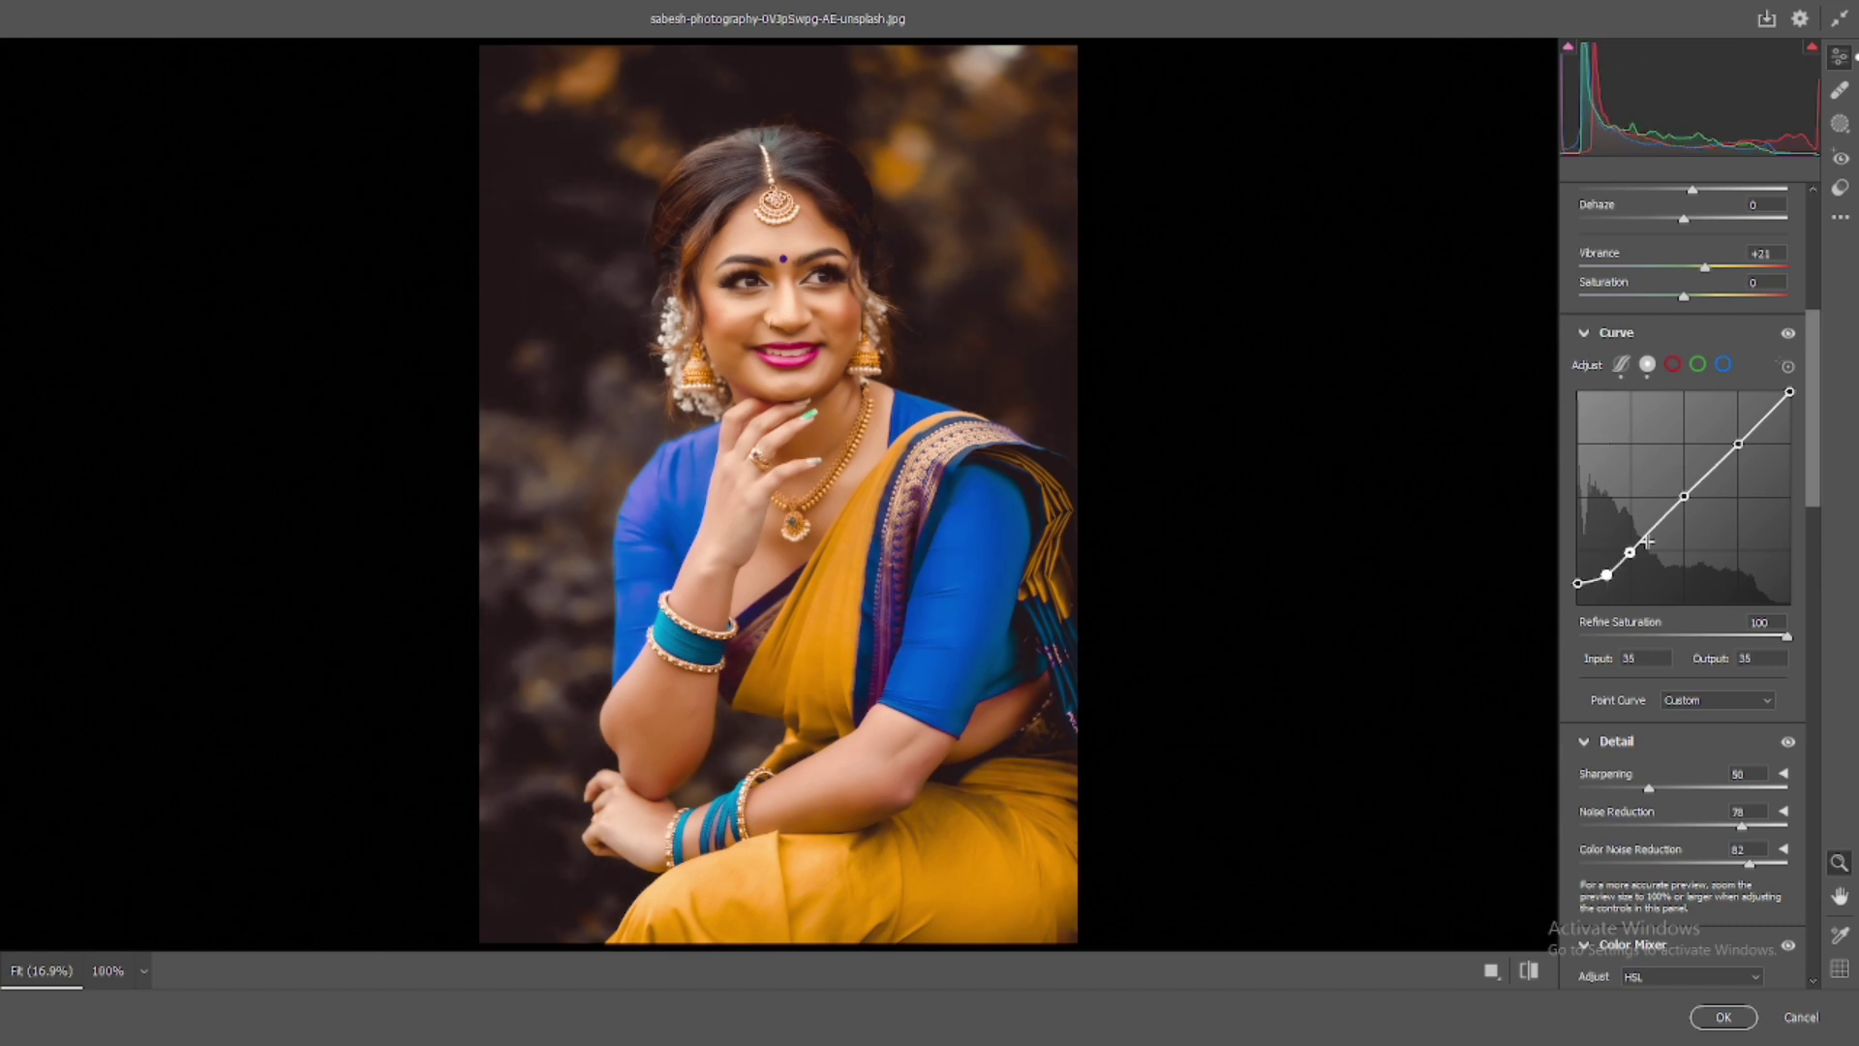
pyautogui.moveTo(1738, 444)
pyautogui.mouseDown()
pyautogui.moveTo(1782, 404)
pyautogui.moveTo(1736, 438)
pyautogui.mouseUp()
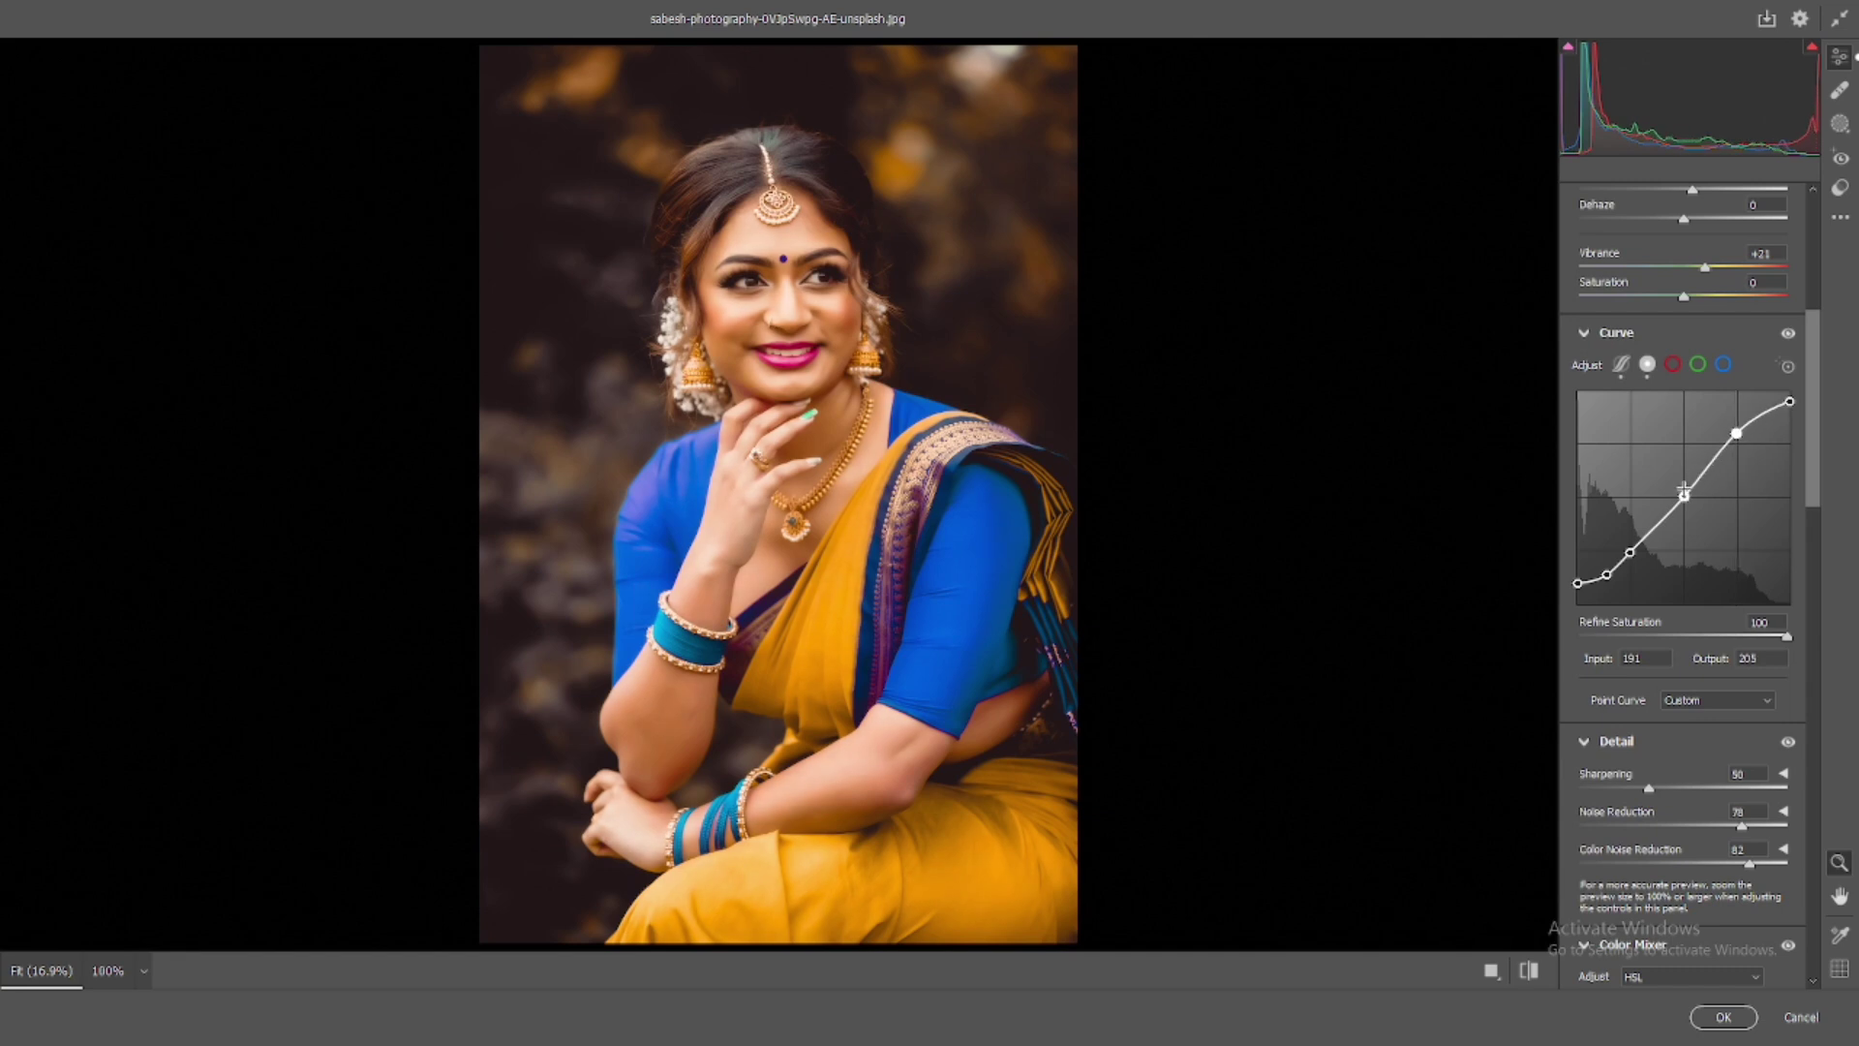
# - Refine the shadow points, lower a lower-midtone point and ease highlights to Input 198, Output 191
pyautogui.click(1630, 554)
pyautogui.moveTo(1629, 554); pyautogui.dragTo(1630, 555)
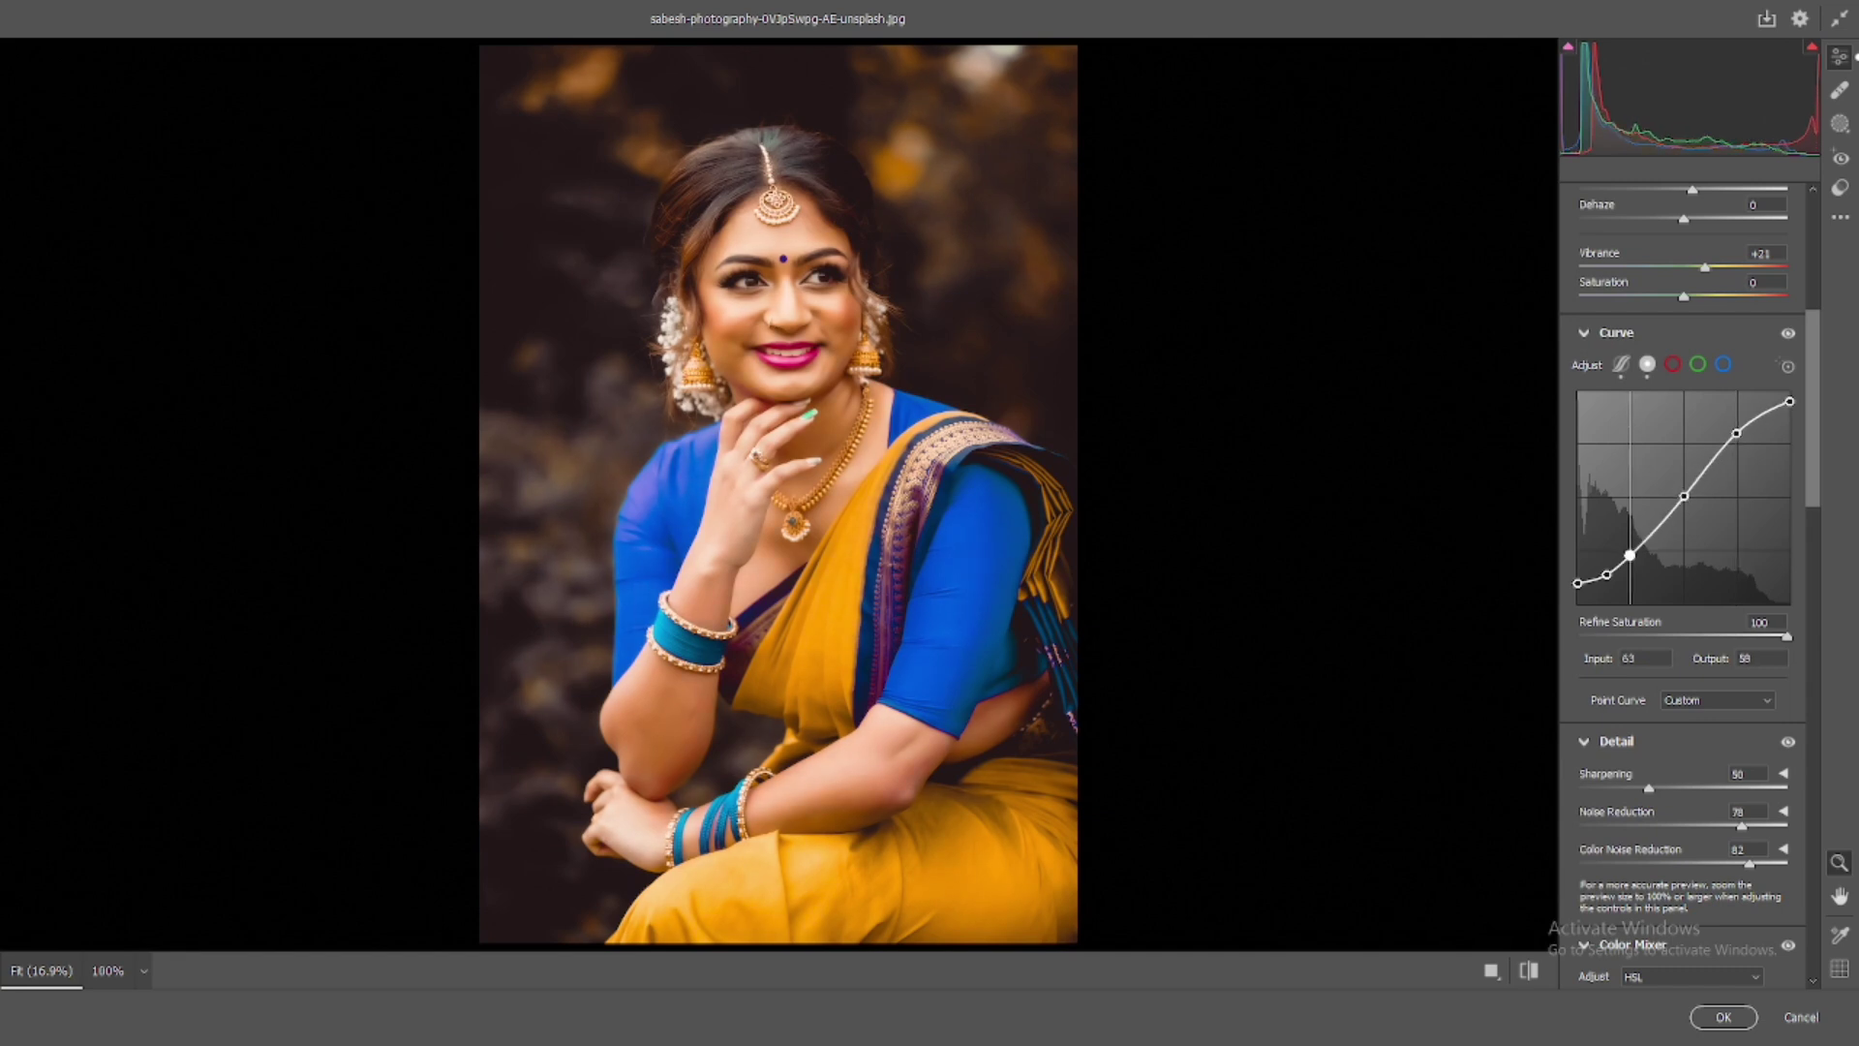
pyautogui.click(1605, 574)
pyautogui.moveTo(1604, 574); pyautogui.dragTo(1609, 576)
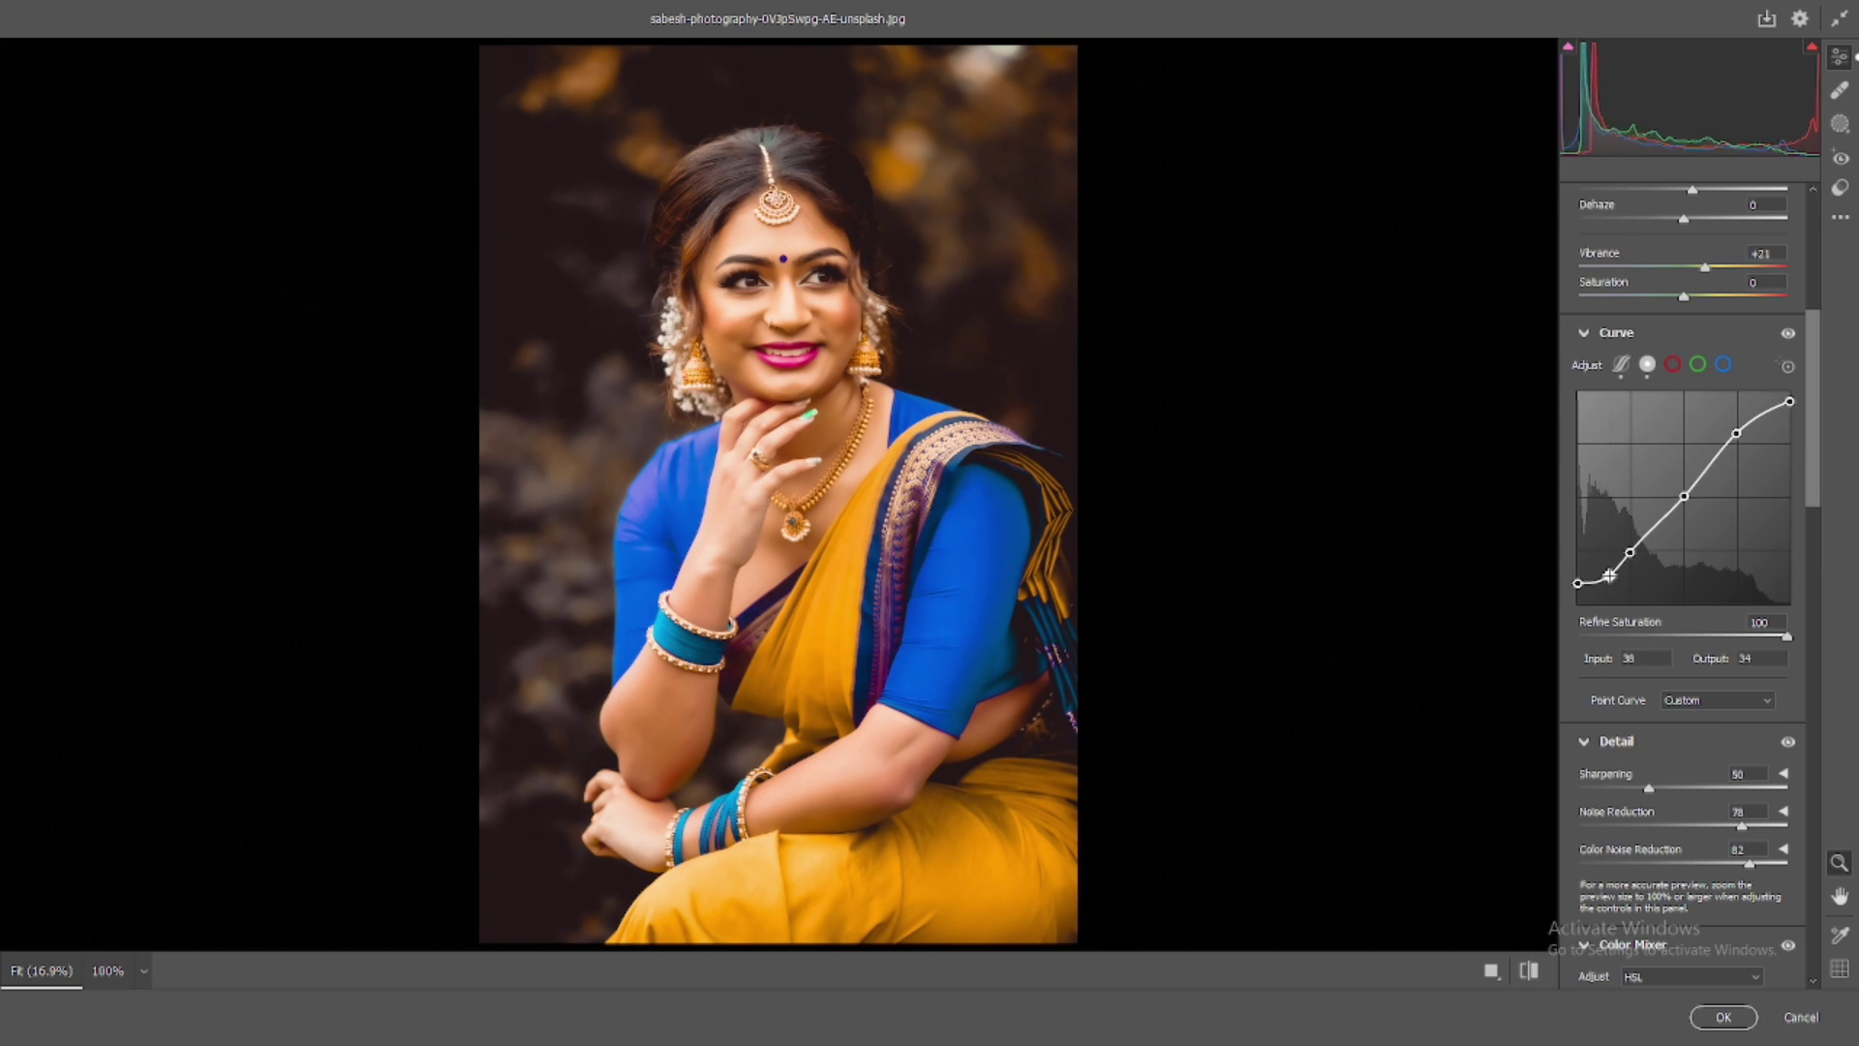
pyautogui.scroll(2, 1626, 561)
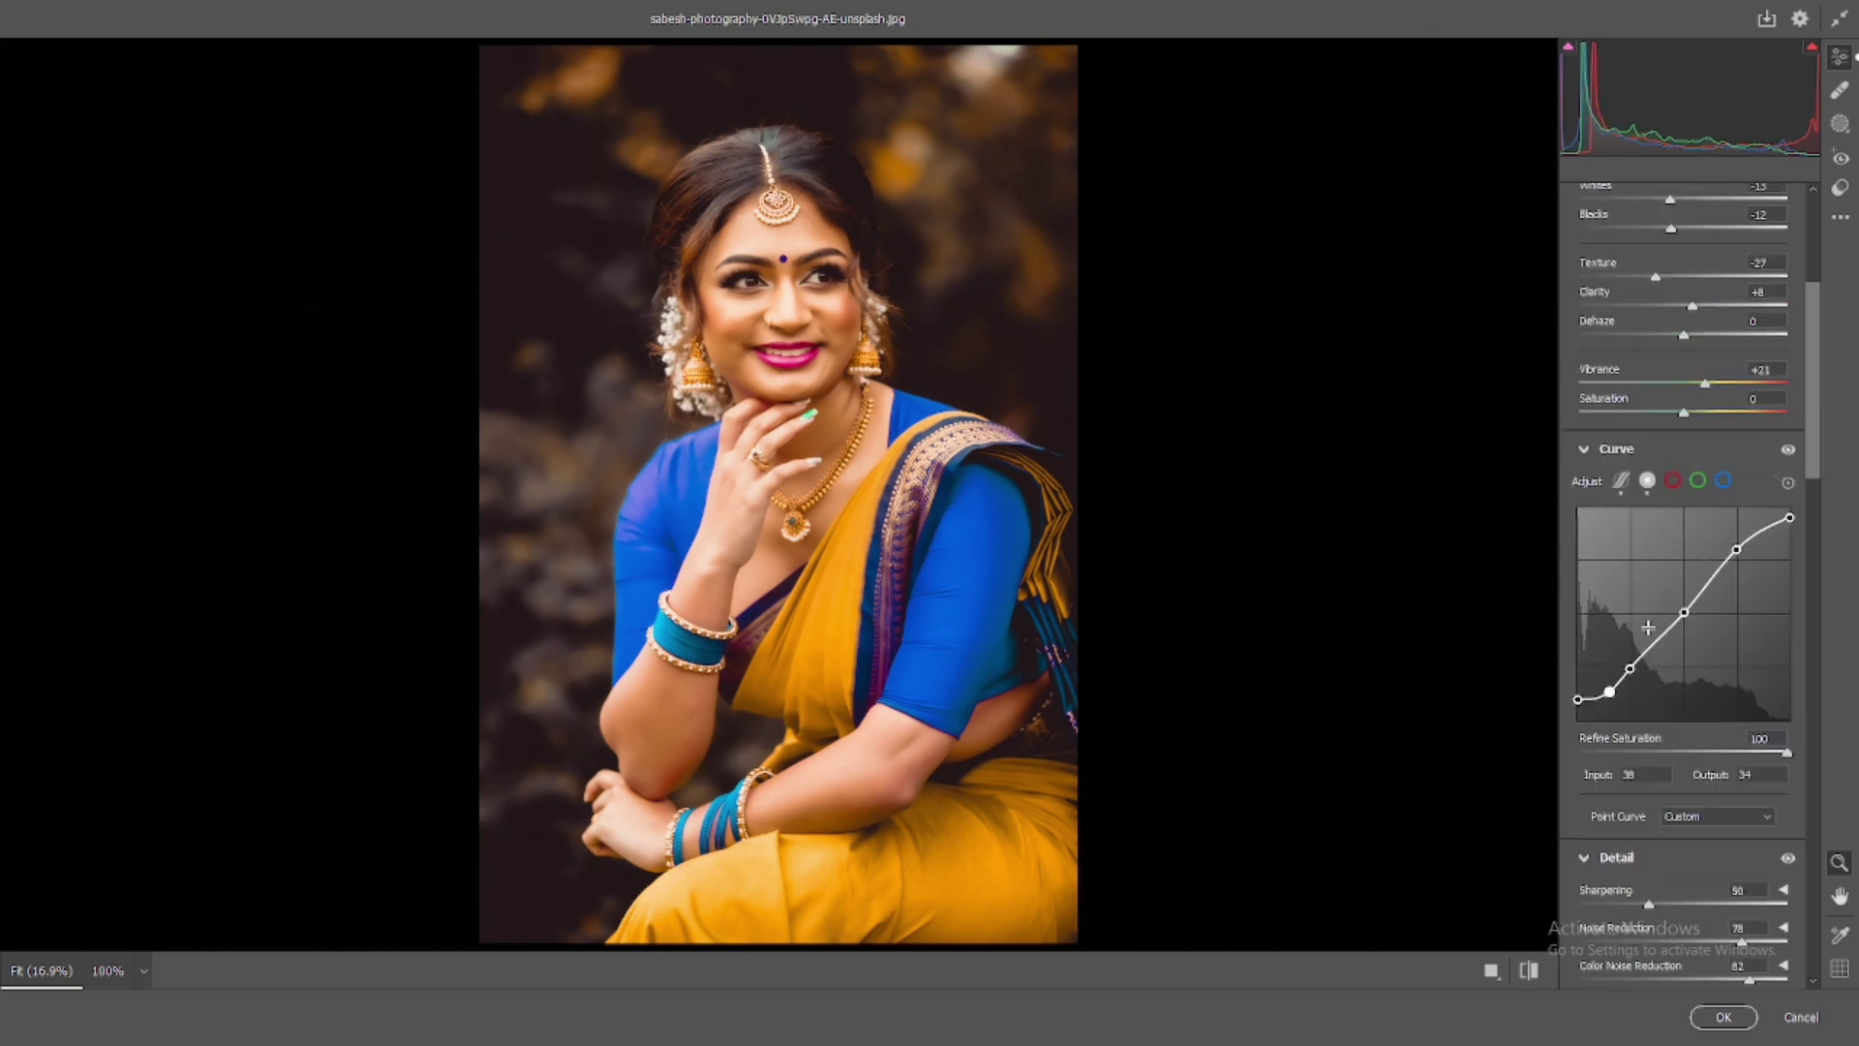
pyautogui.click(1629, 666)
pyautogui.moveTo(1631, 665); pyautogui.dragTo(1607, 687)
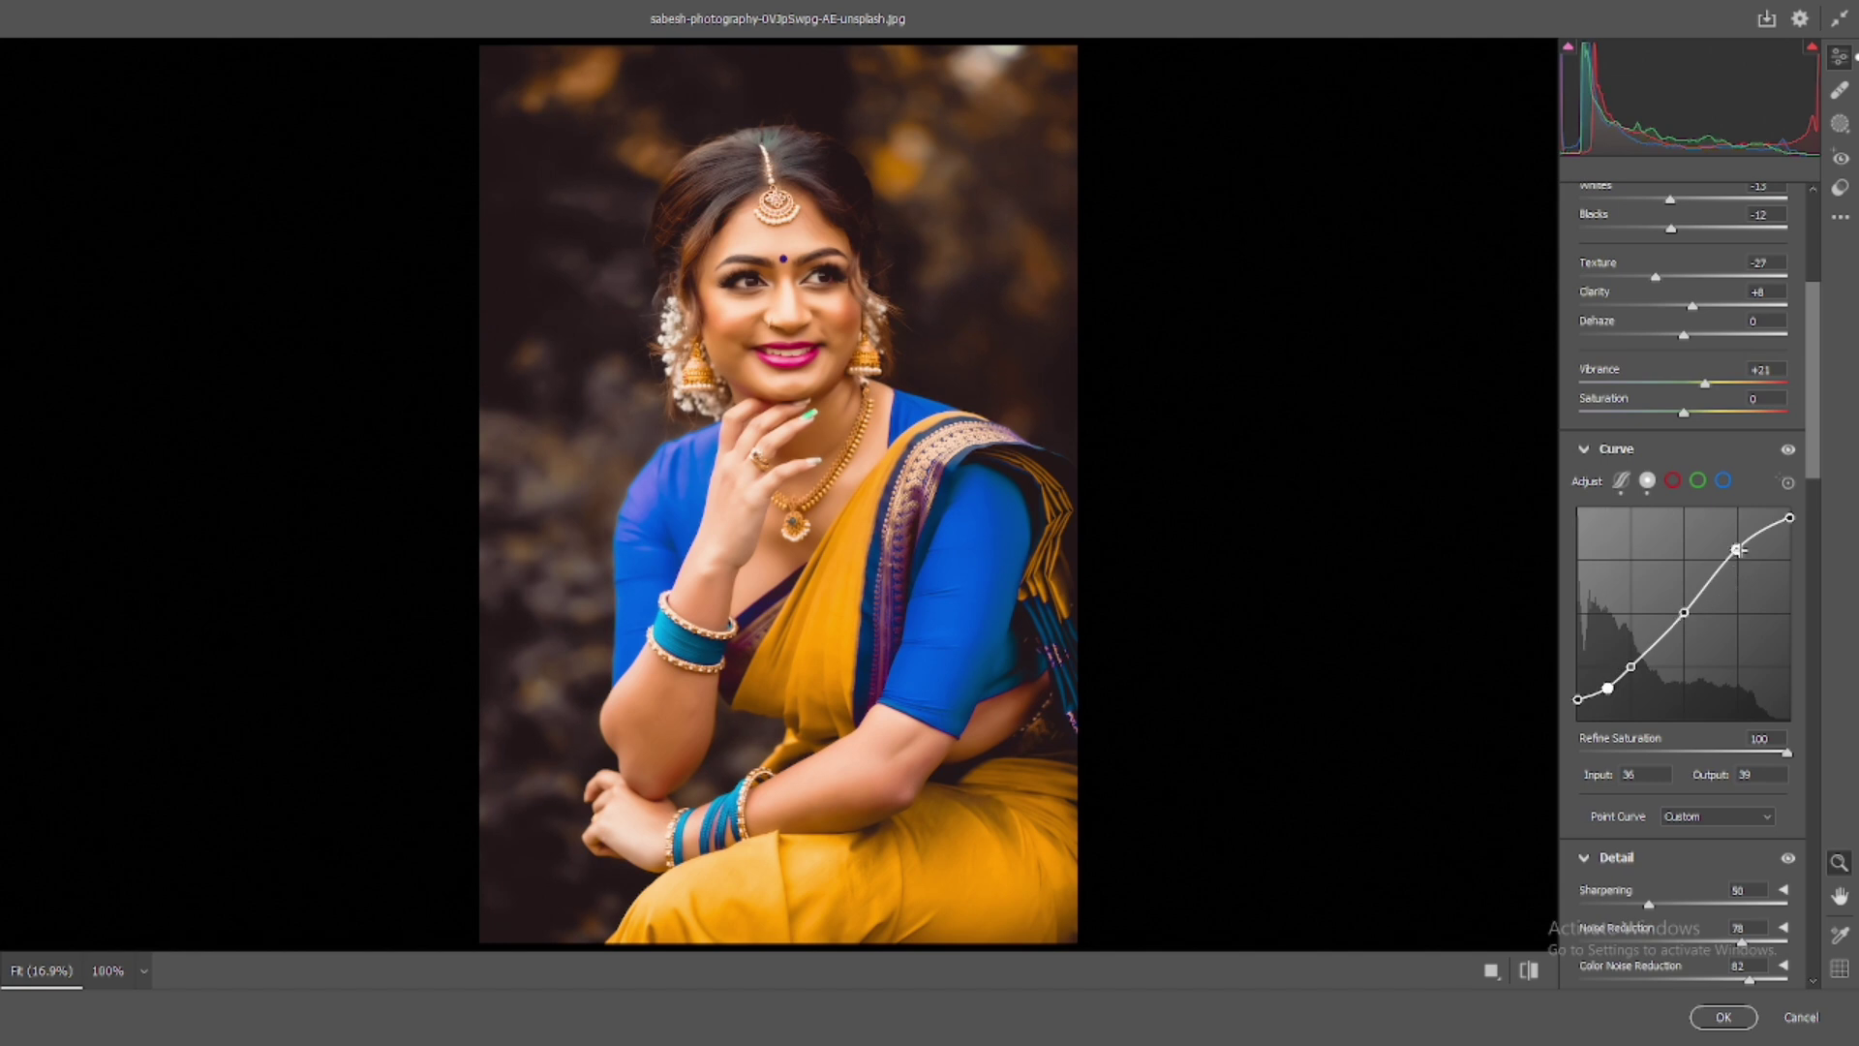
pyautogui.moveTo(1736, 549); pyautogui.dragTo(1747, 560)
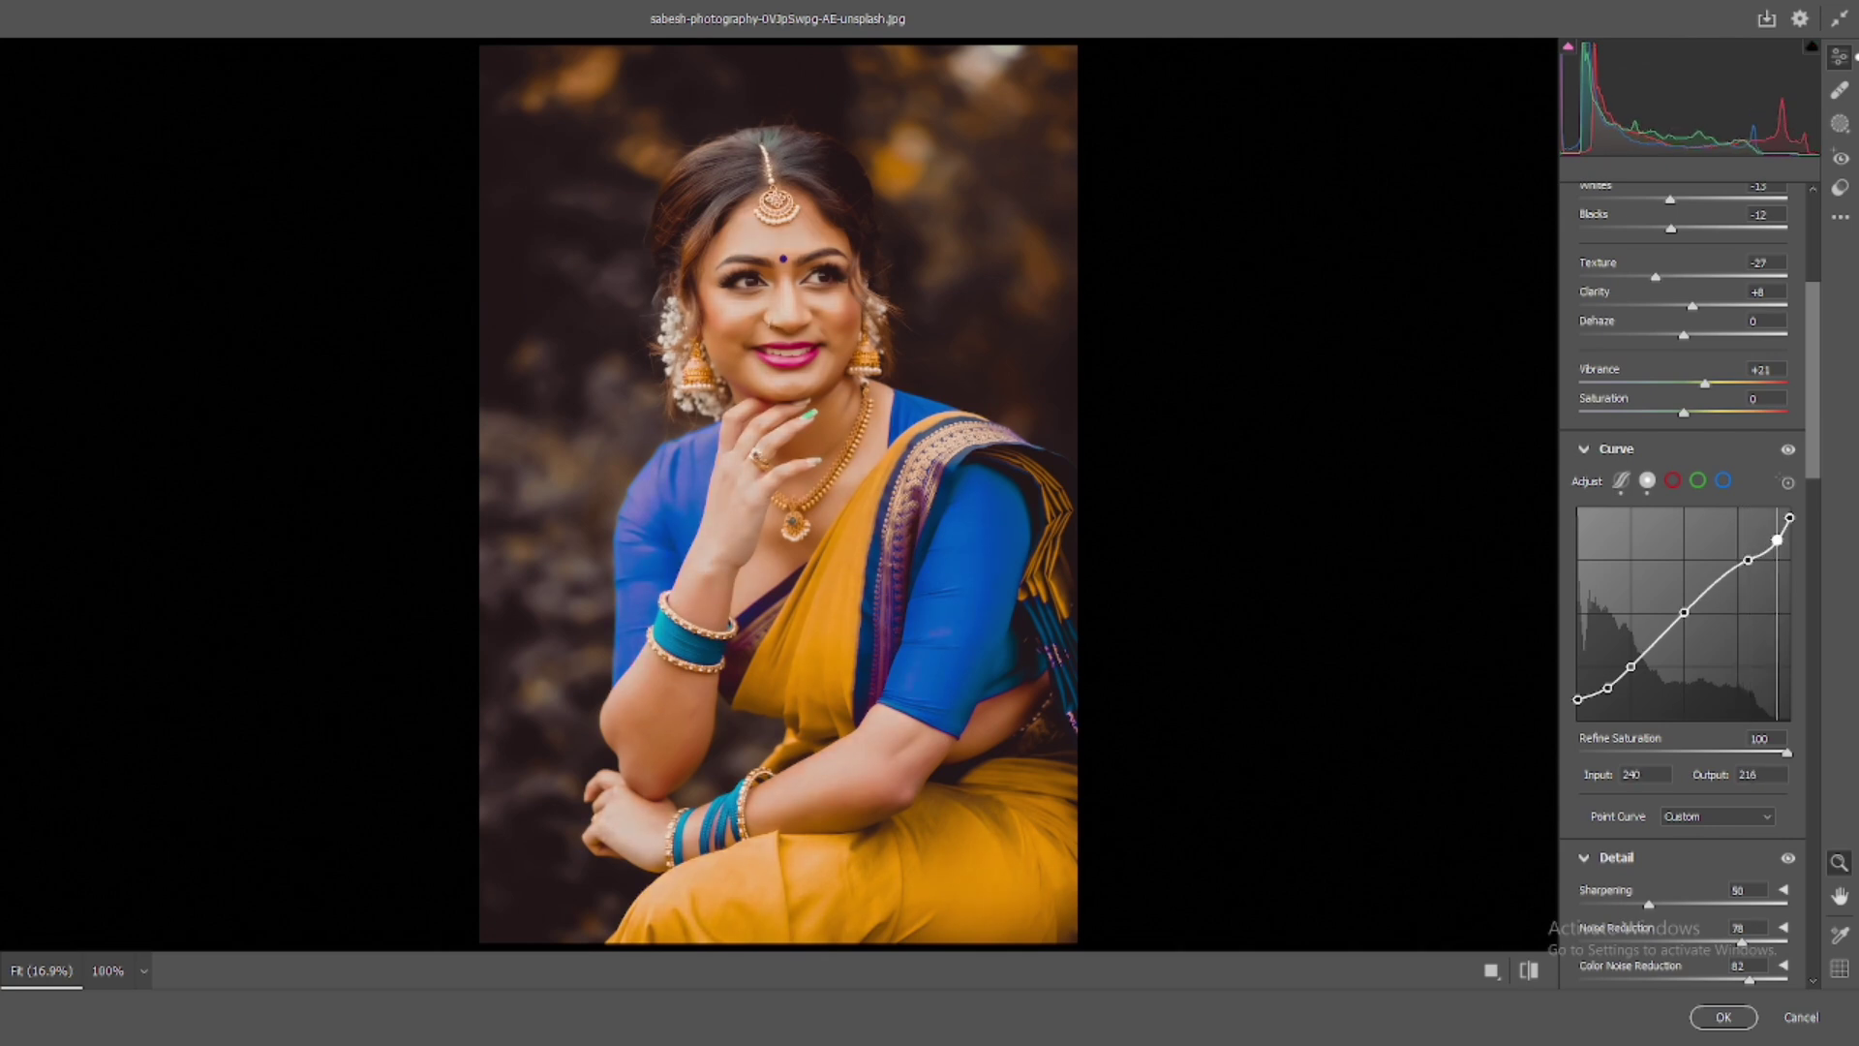
pyautogui.moveTo(1749, 559); pyautogui.dragTo(1740, 560)
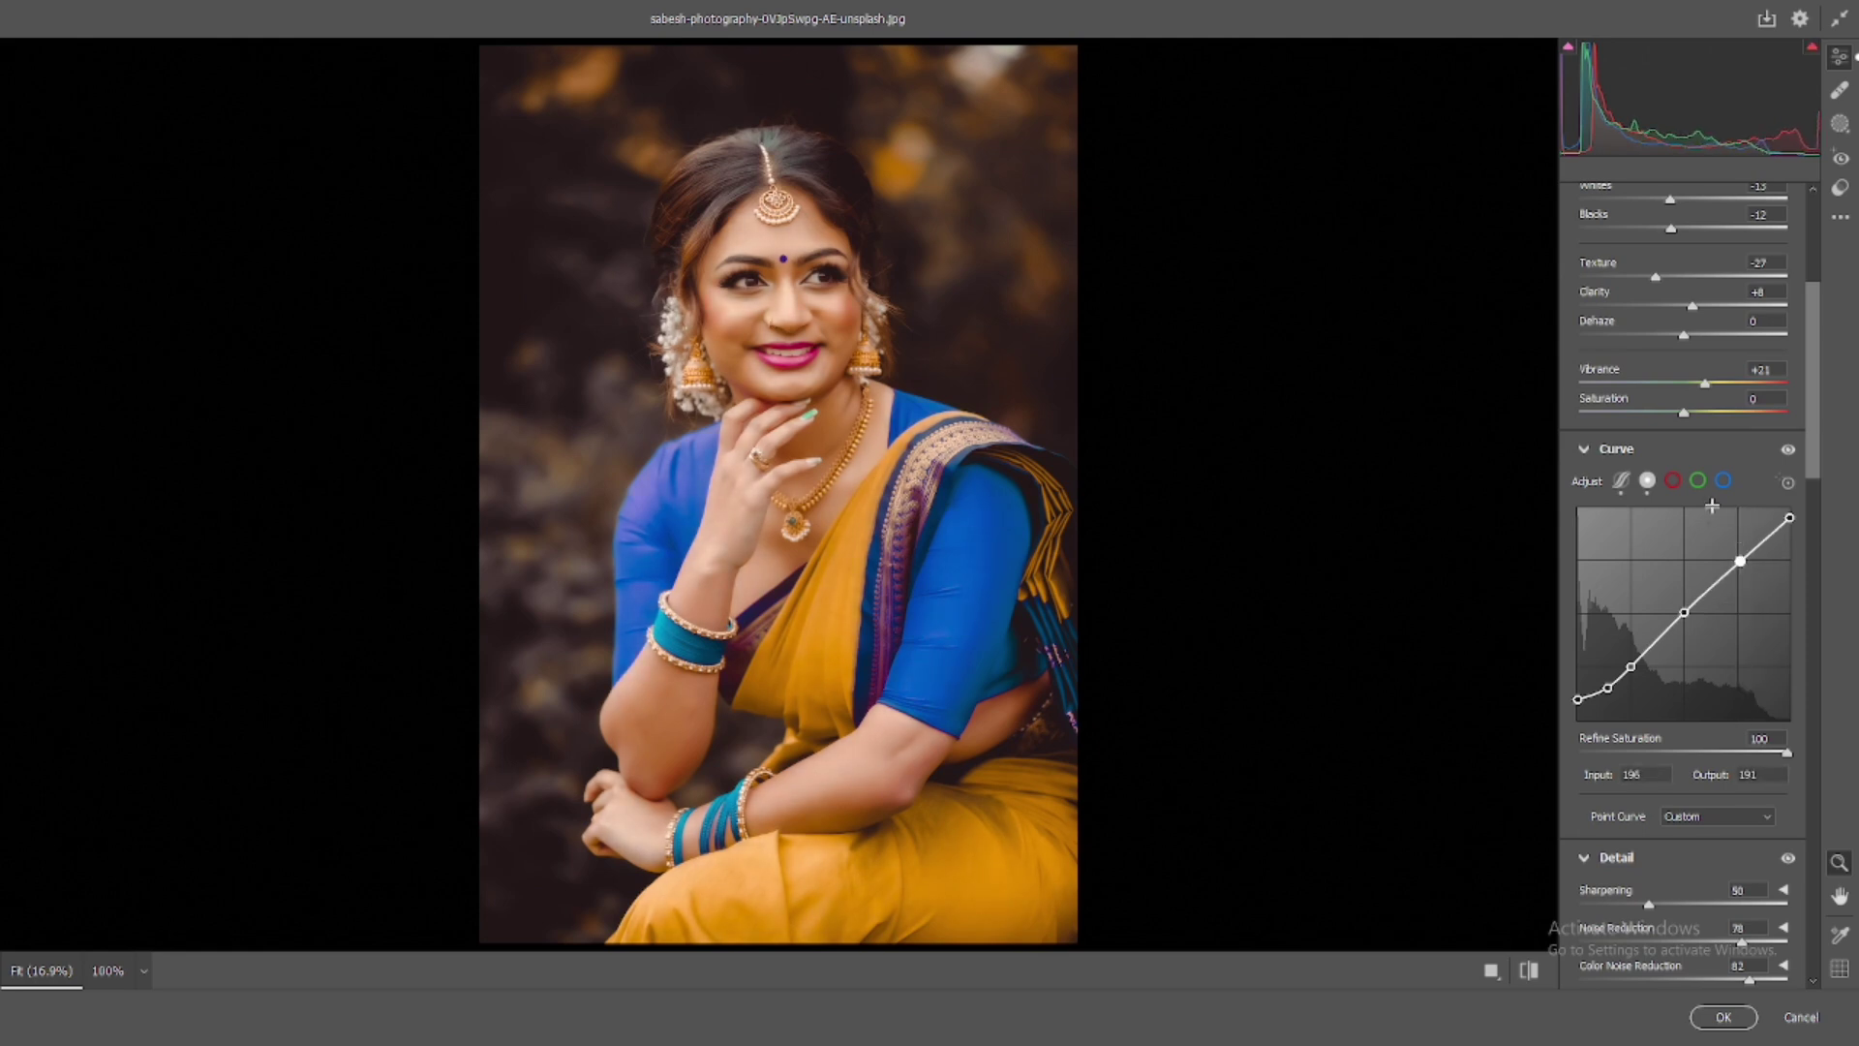
# - On the blue channel curve, lift shadows to Input 62, Output 74 and lower the highlights
pyautogui.click(1672, 481)
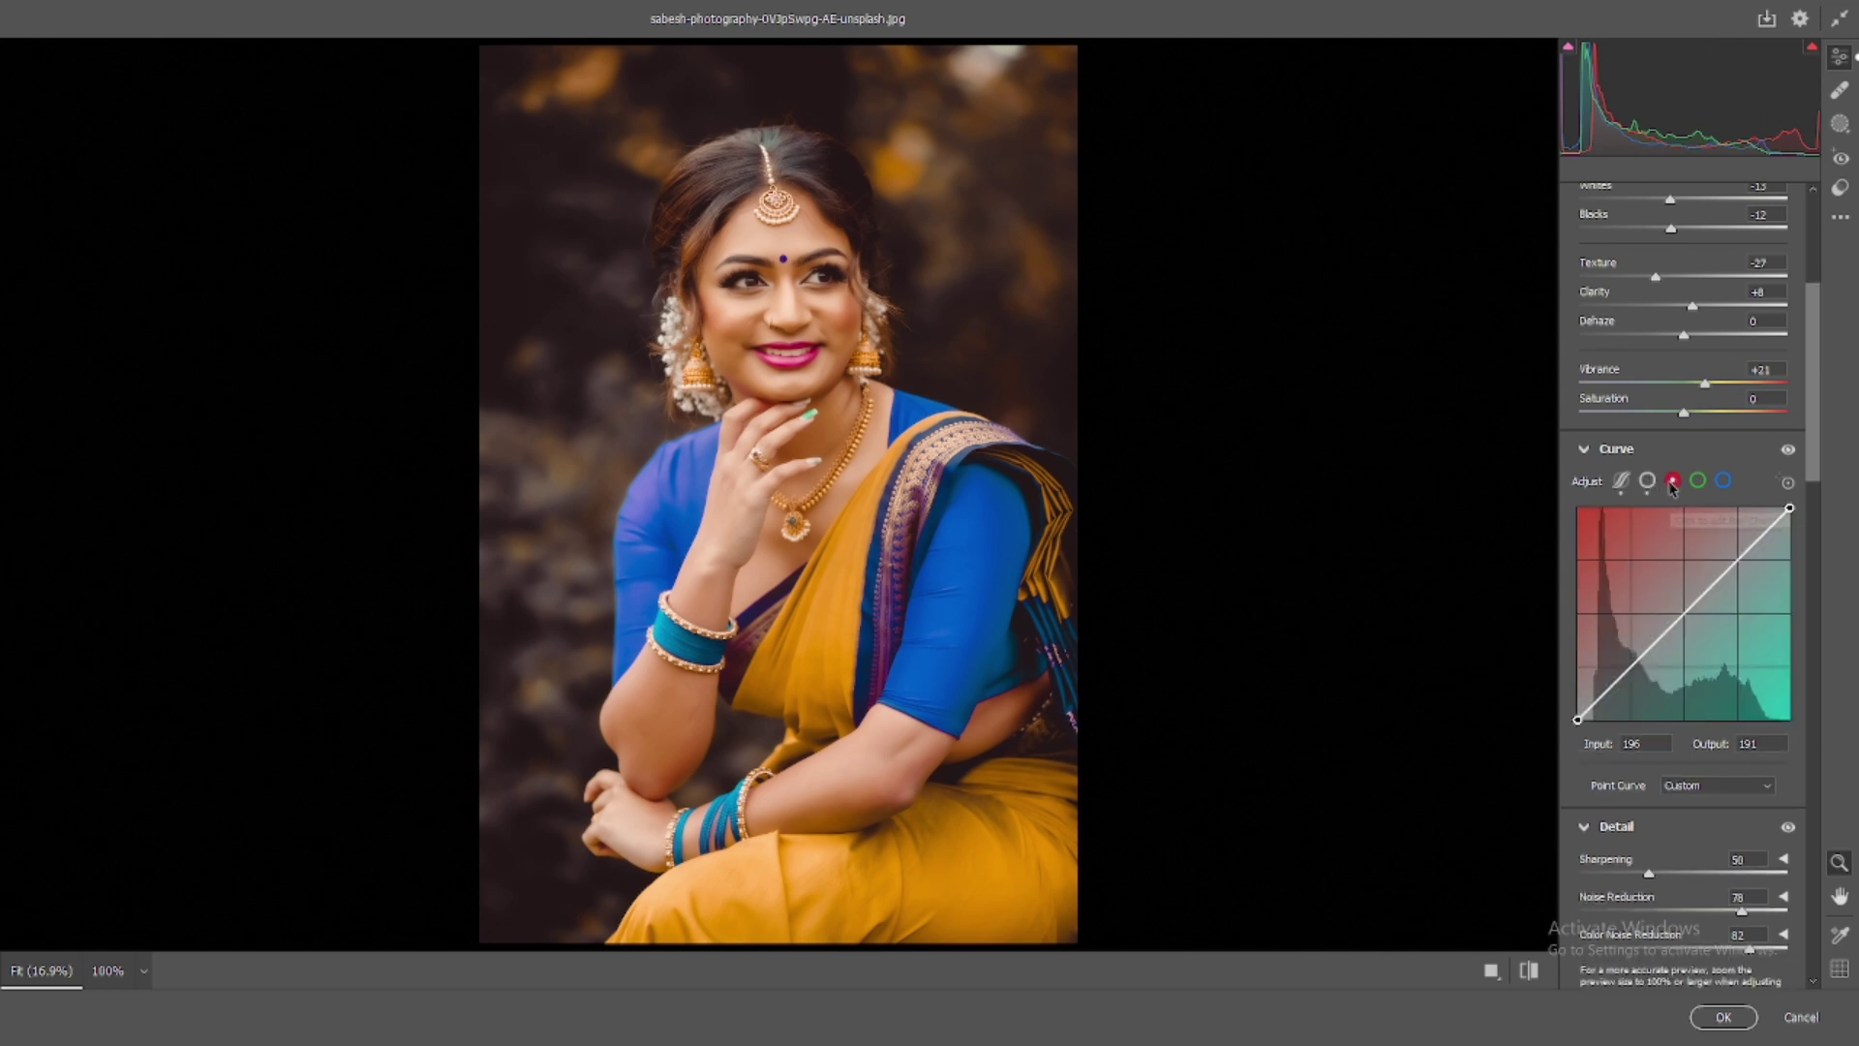
pyautogui.click(1722, 481)
pyautogui.click(1738, 559)
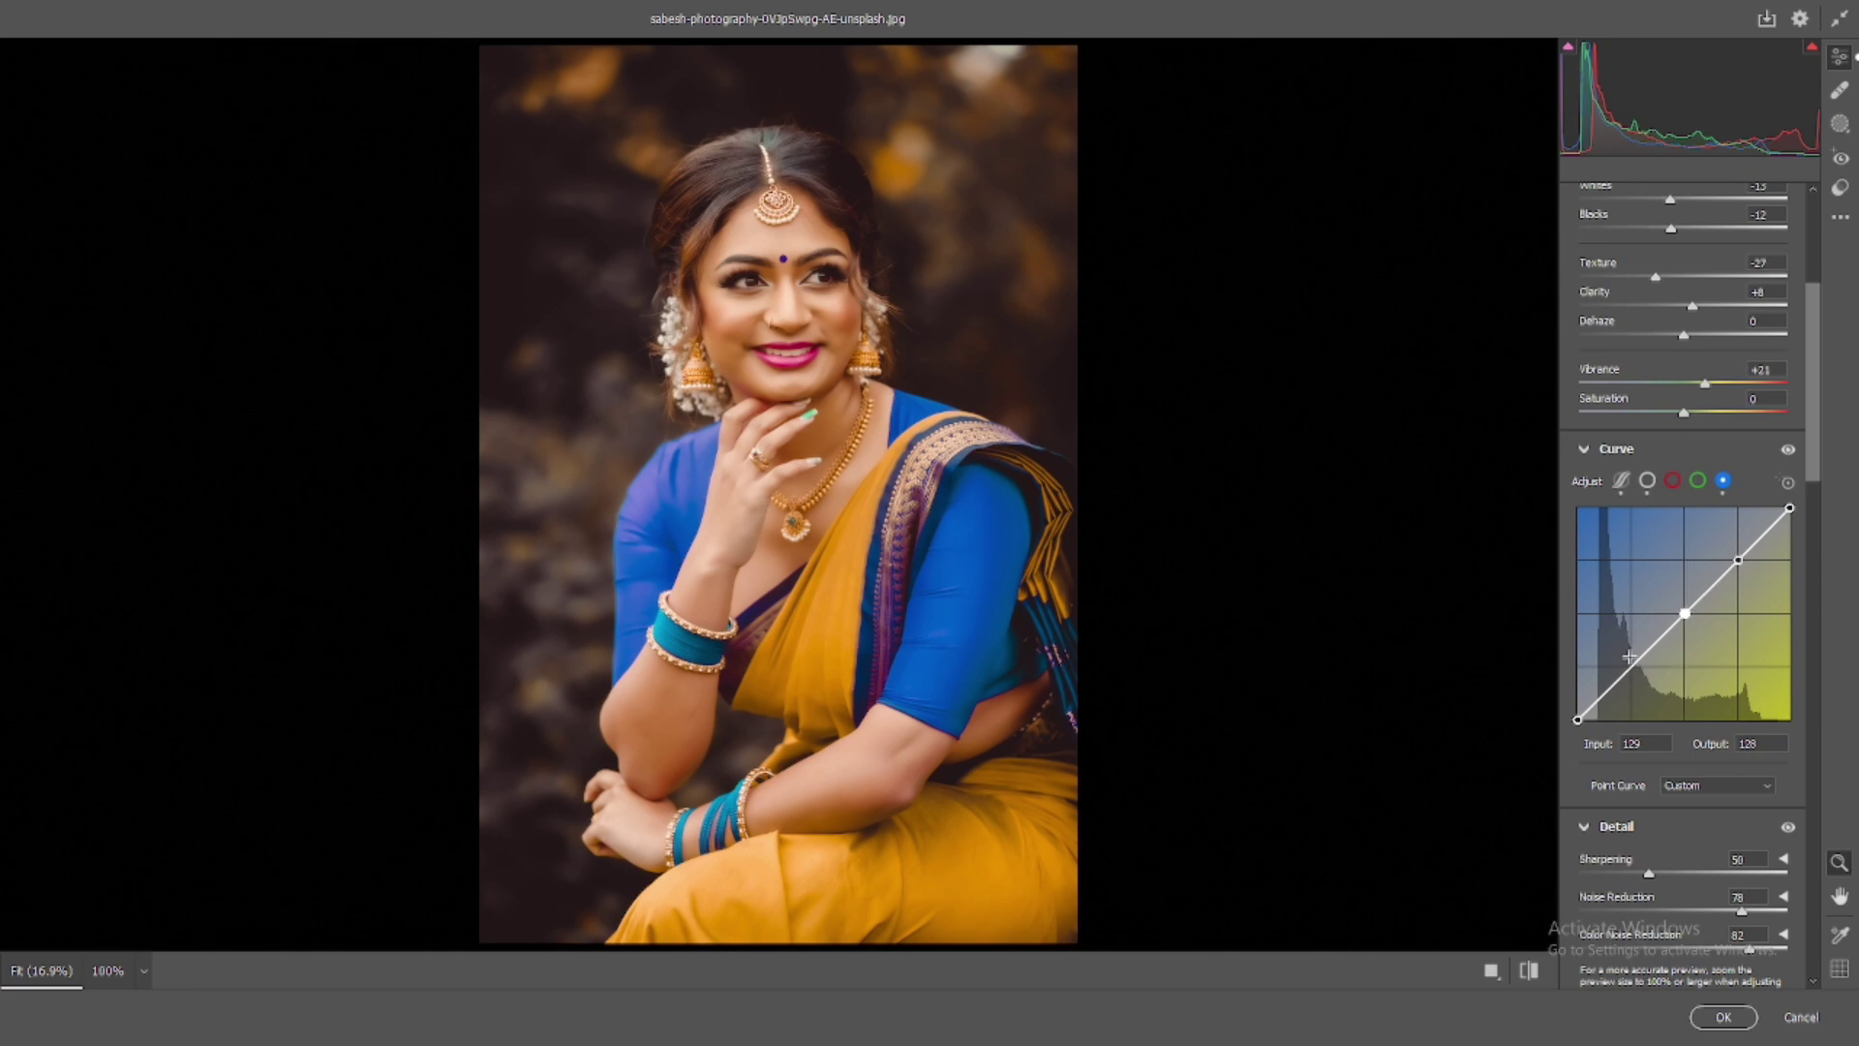
pyautogui.click(1630, 666)
pyautogui.moveTo(1738, 560); pyautogui.dragTo(1746, 563)
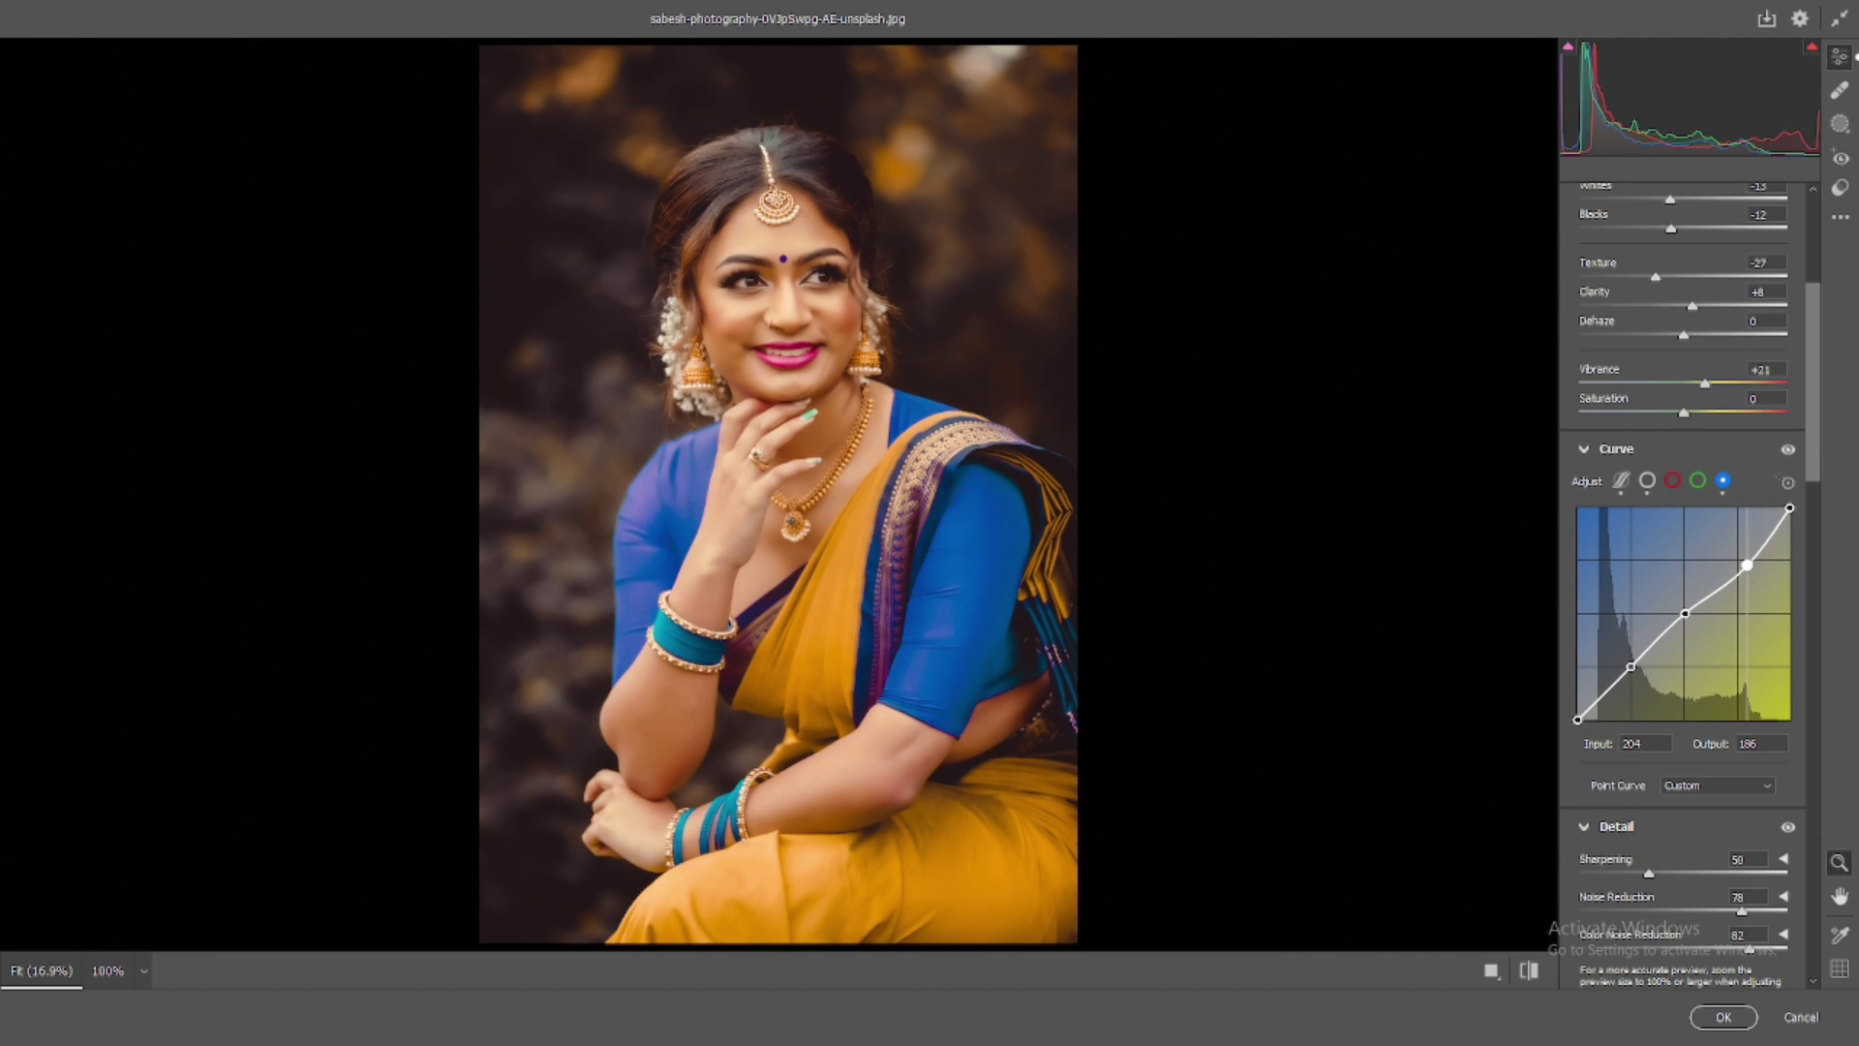
pyautogui.moveTo(1746, 564); pyautogui.dragTo(1747, 562)
pyautogui.moveTo(1630, 666); pyautogui.dragTo(1629, 658)
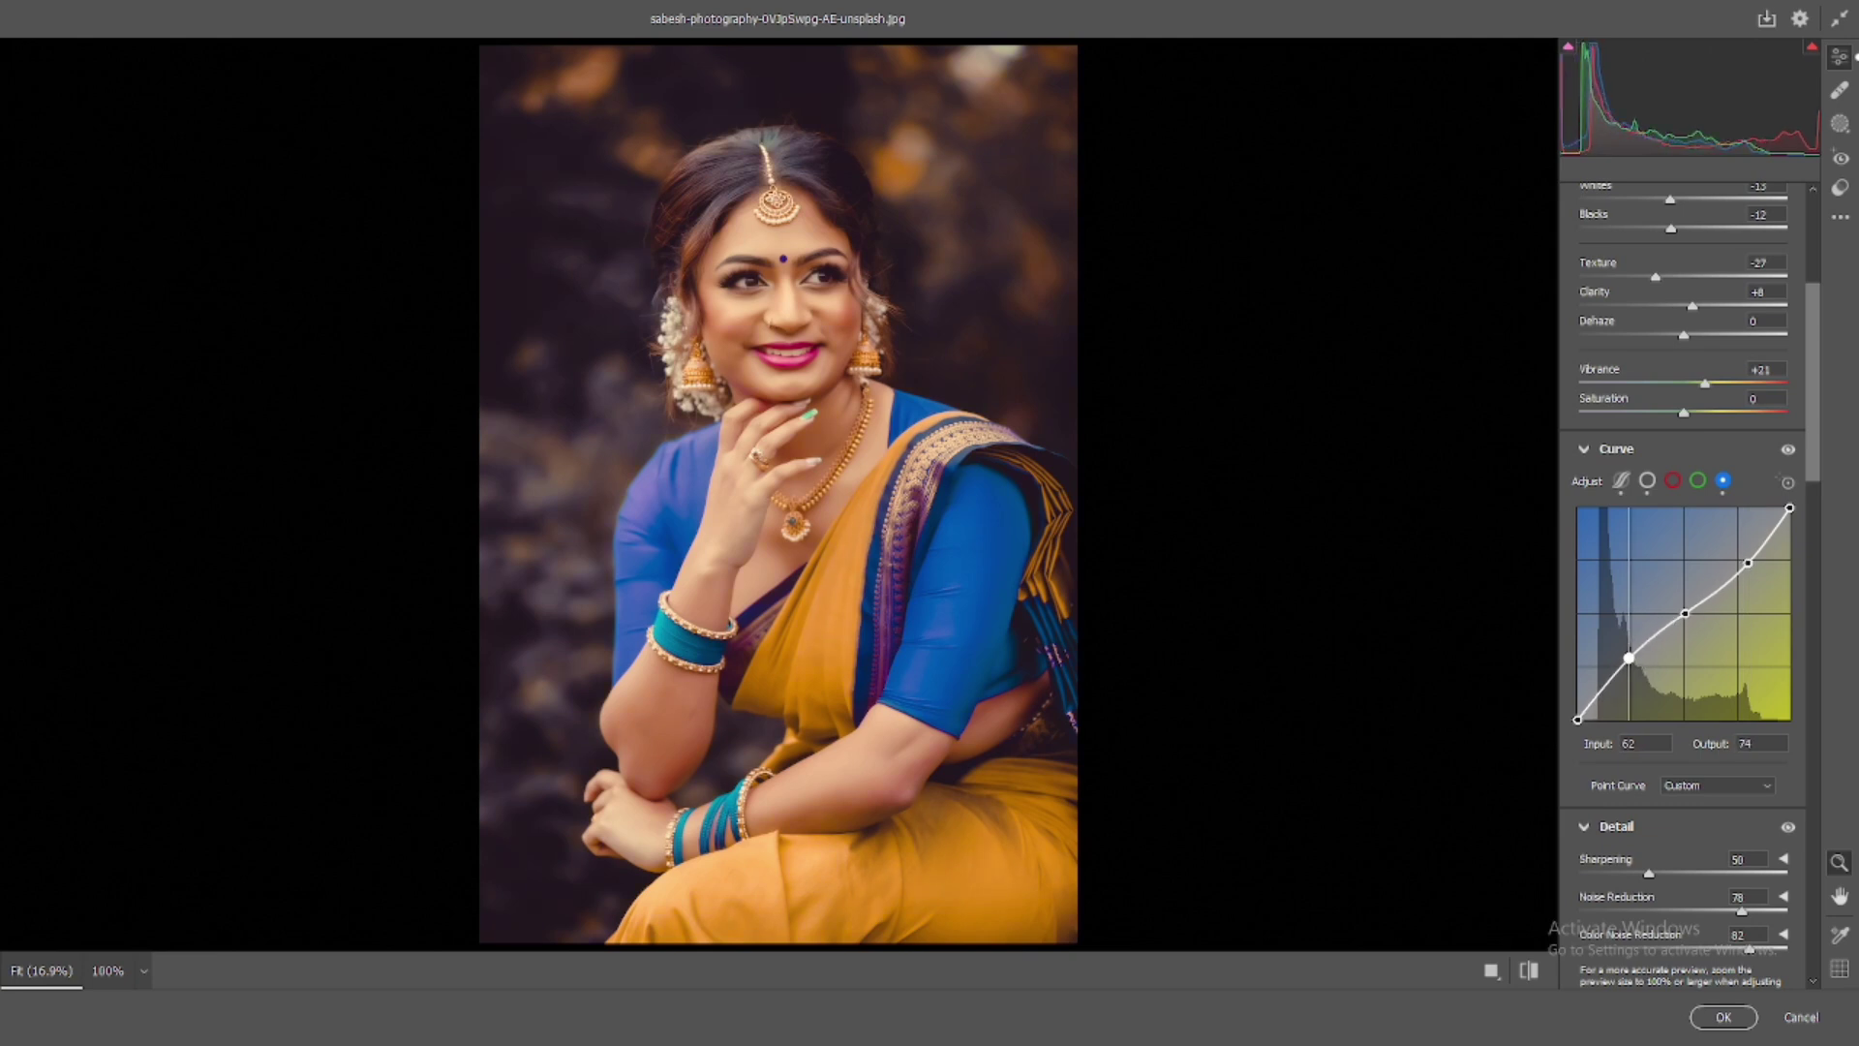
# - Shape the red channel curve: shadows to Input 64/Output 69, highlights to Input 195/Output 190
pyautogui.click(1697, 480)
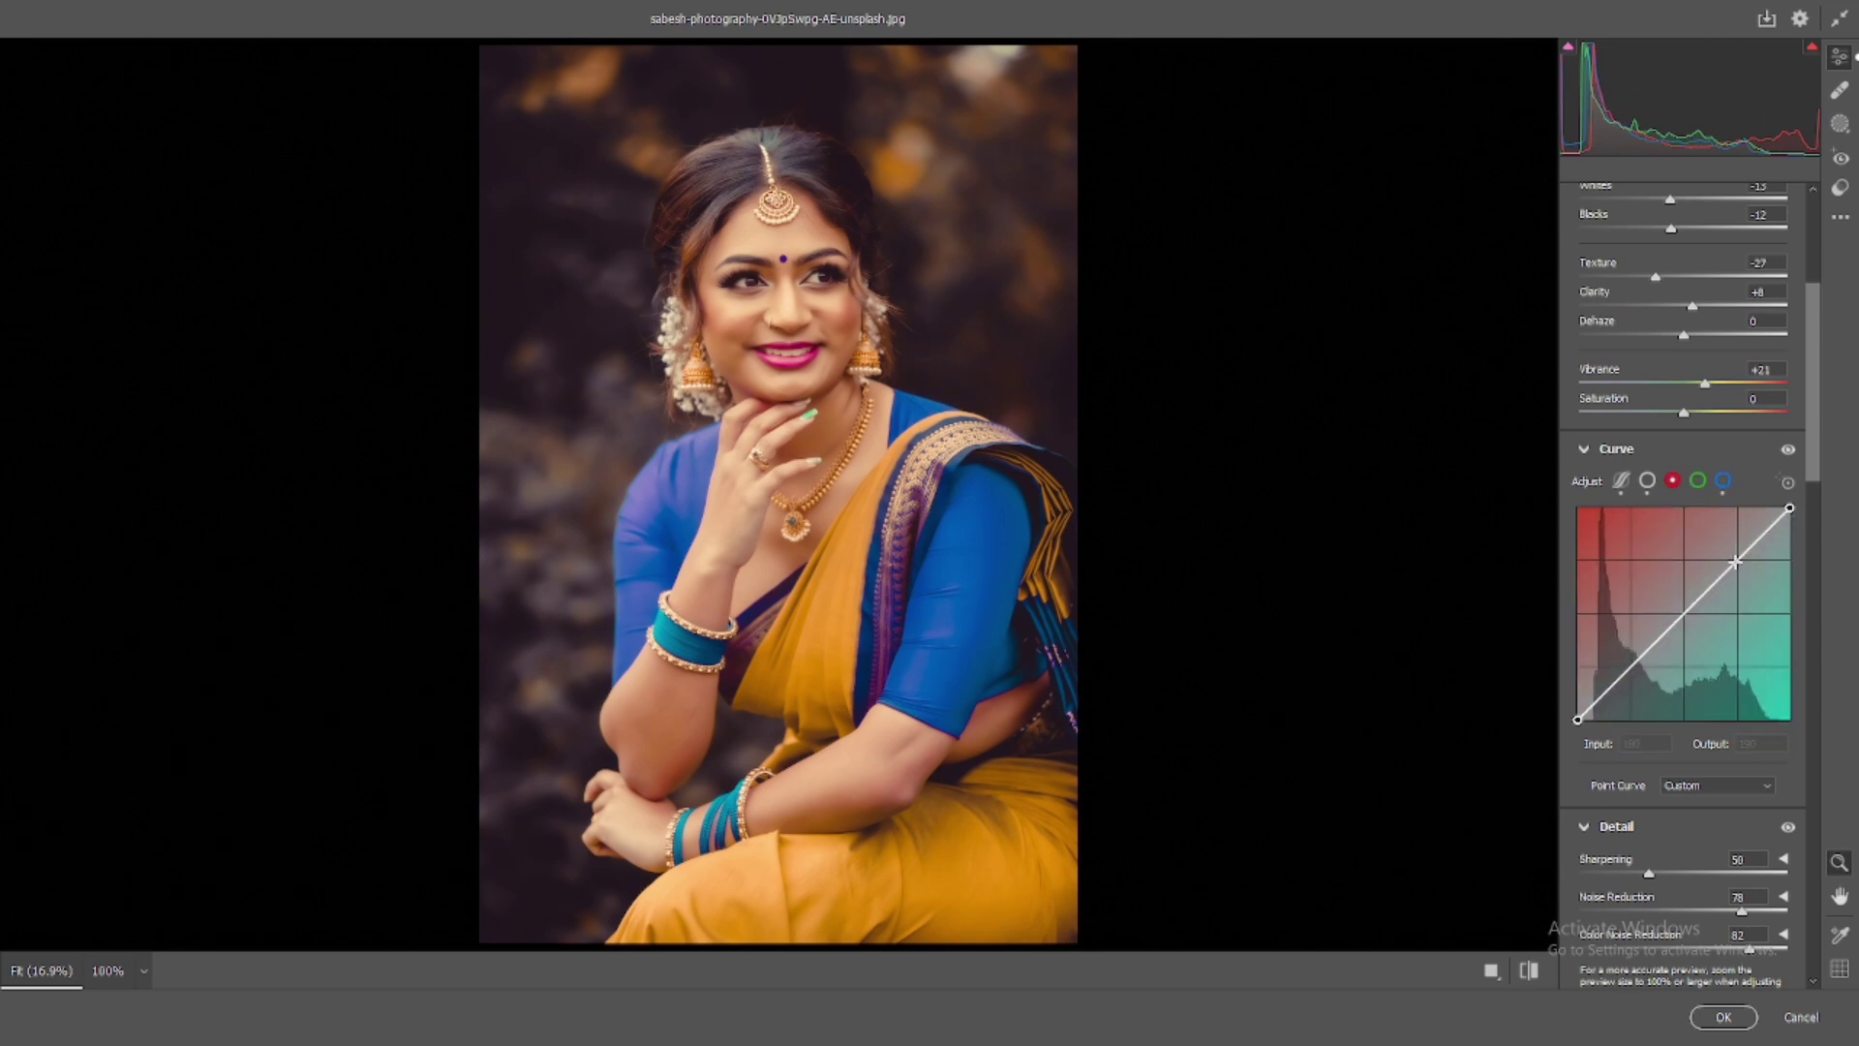
pyautogui.click(1737, 560)
pyautogui.click(1683, 612)
pyautogui.click(1631, 665)
pyautogui.press('Delete')
pyautogui.click(1631, 665)
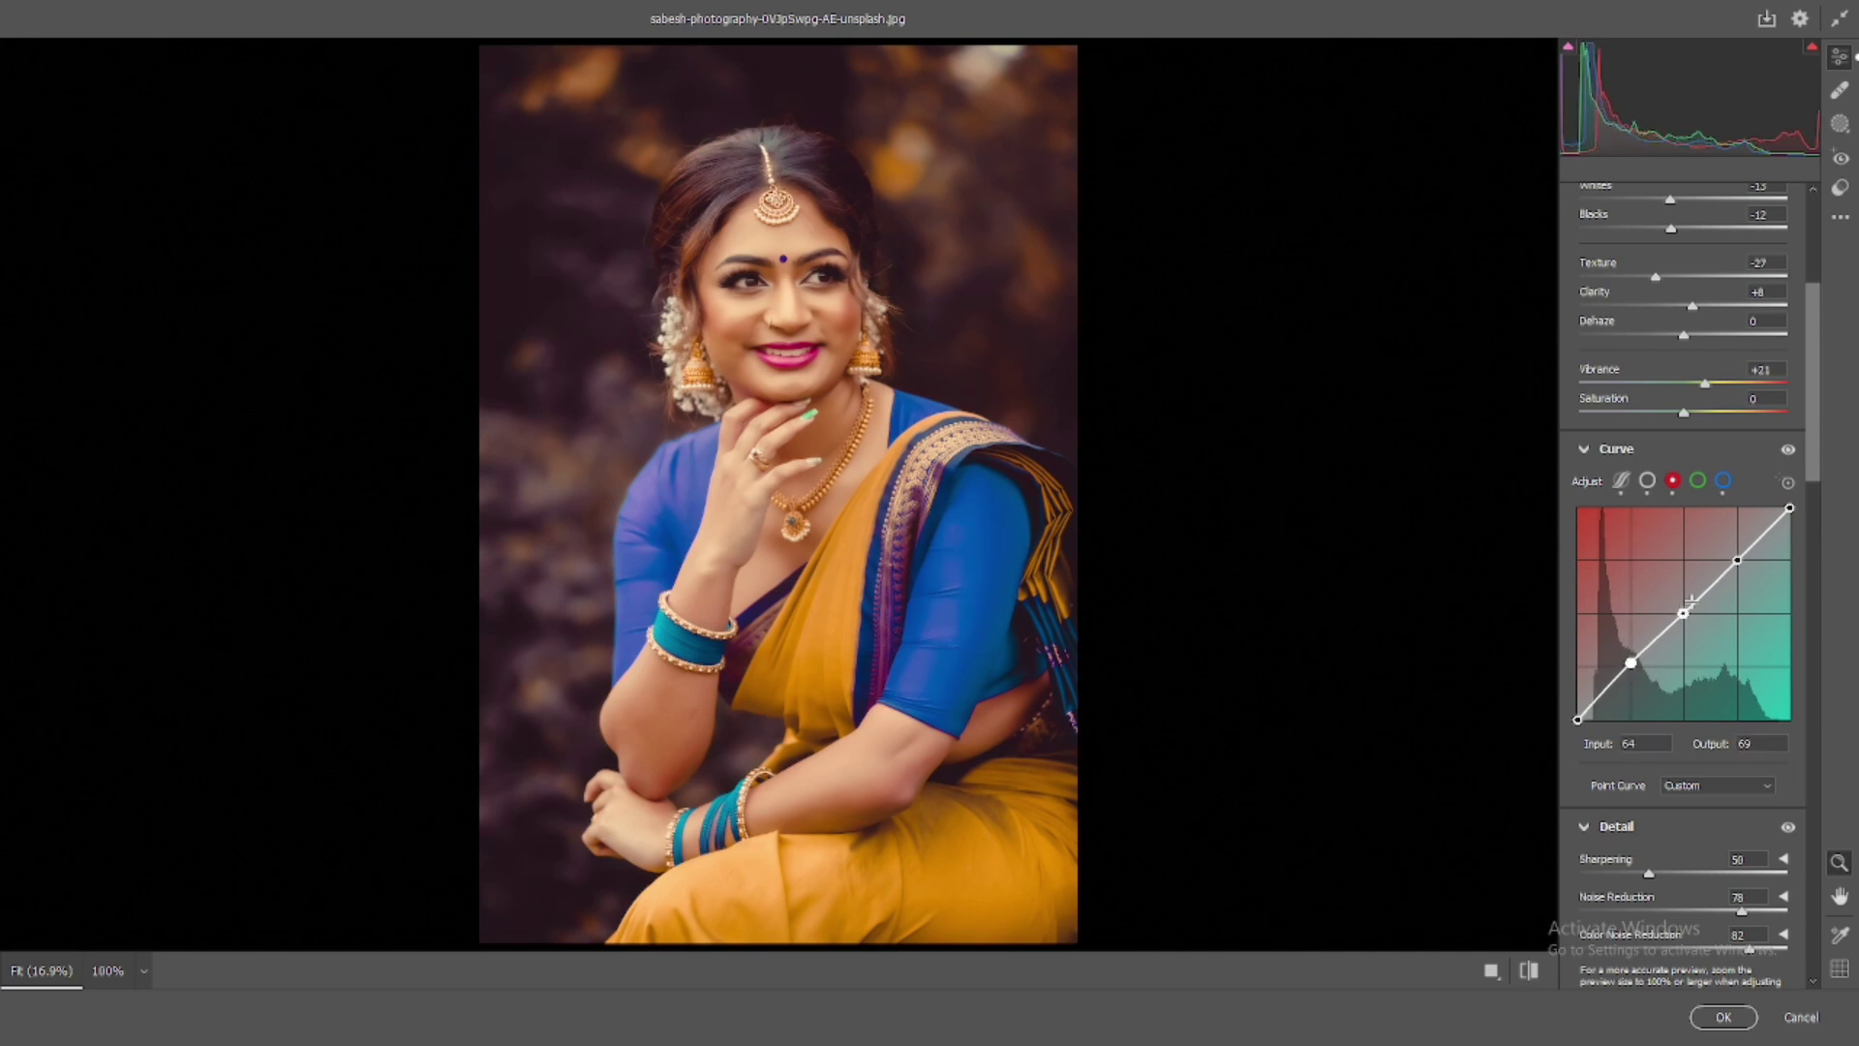
pyautogui.moveTo(1737, 560); pyautogui.dragTo(1739, 563)
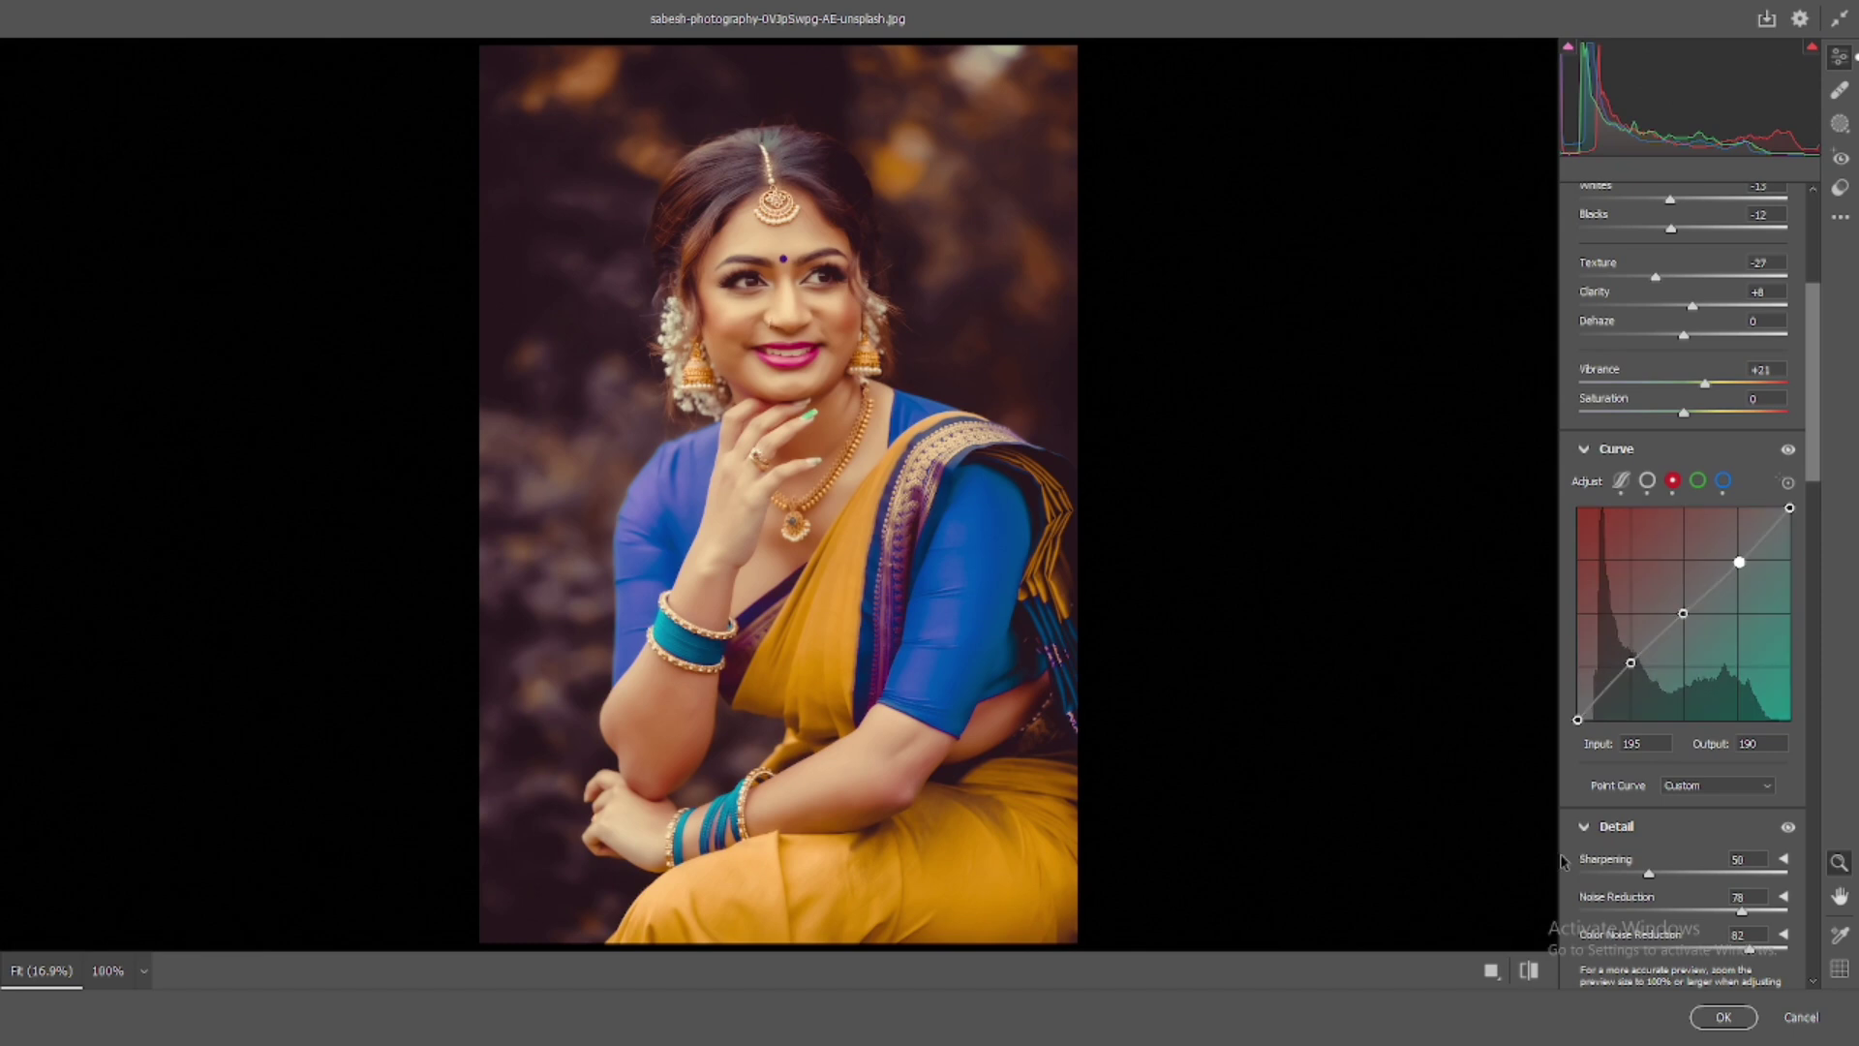
# - Compare the first portrait before and after, commit its grade, and open the second saree photo in Camera Raw
pyautogui.click(1528, 970)
pyautogui.click(1528, 970)
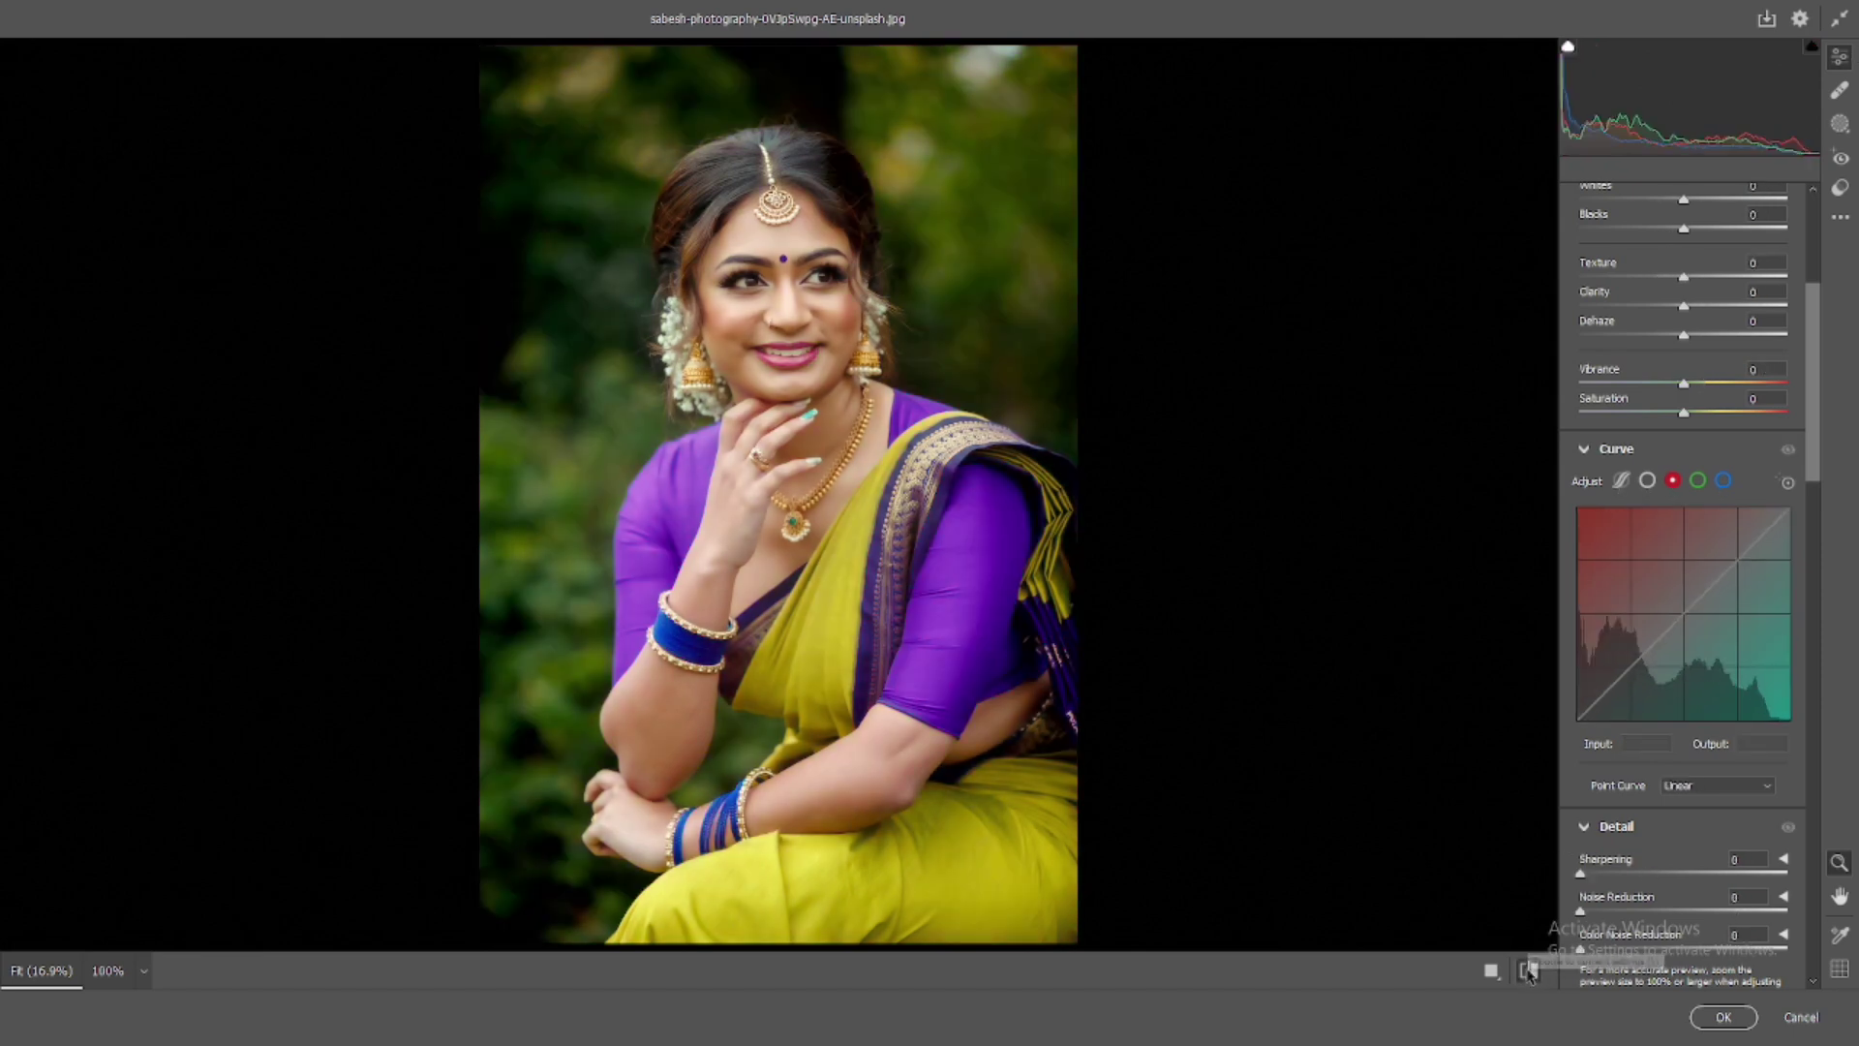
pyautogui.click(1529, 971)
pyautogui.click(1528, 970)
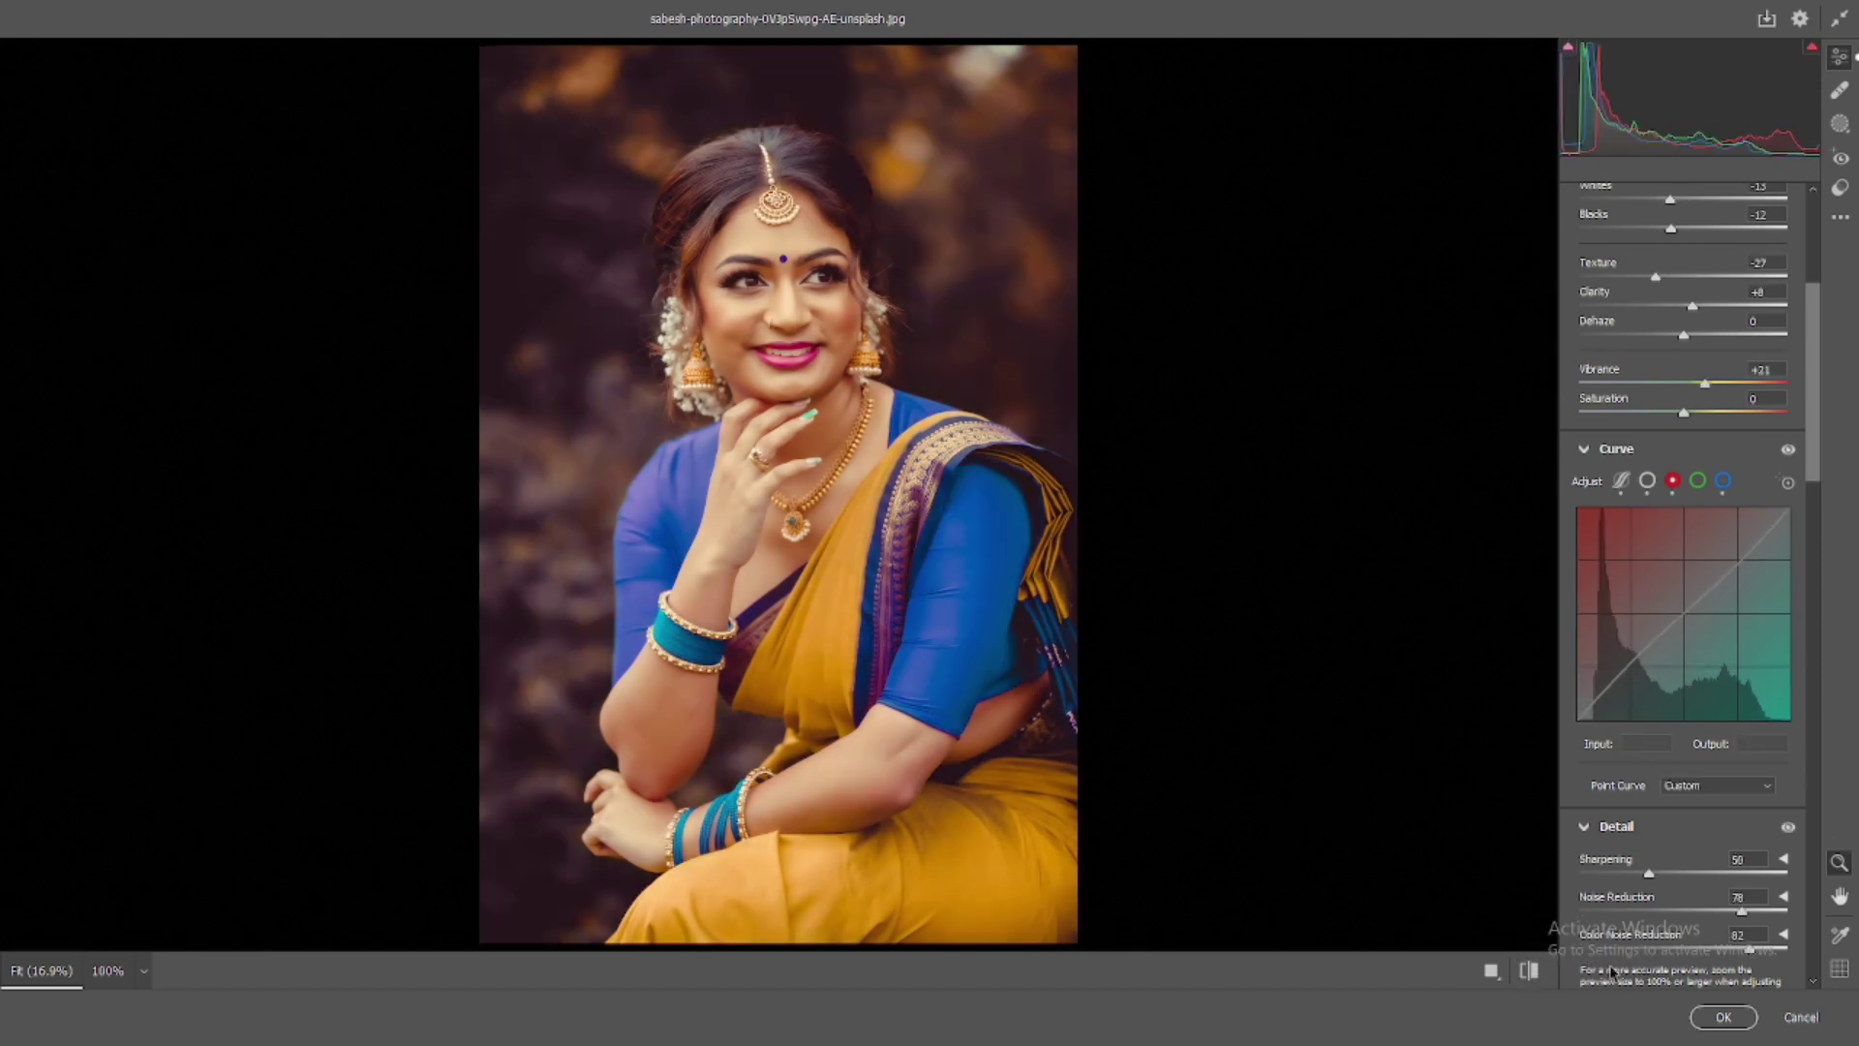
pyautogui.click(1733, 1017)
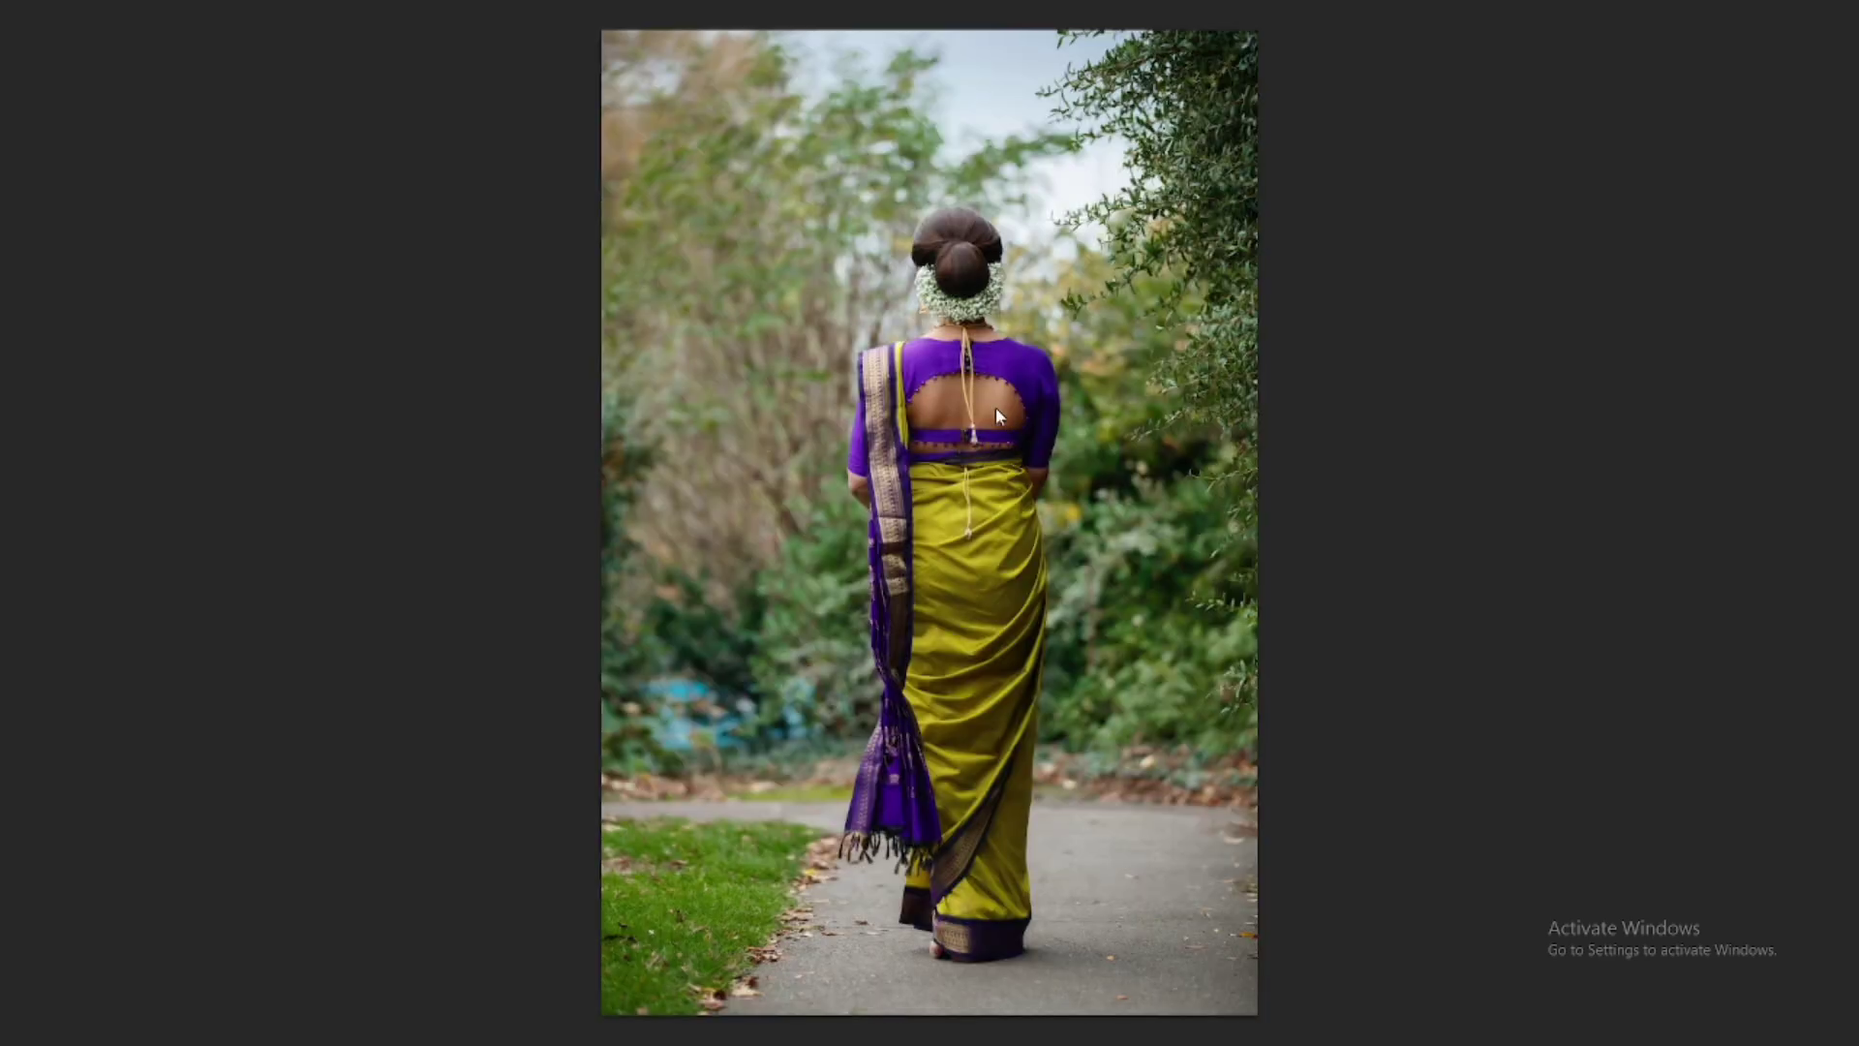
pyautogui.hotkey('ctrl', 'shift', 'a')
# - Paste the previous portrait's settings onto the second photo, retuned to Highlights -40 and Shadows +25
pyautogui.rightClick(902, 363)
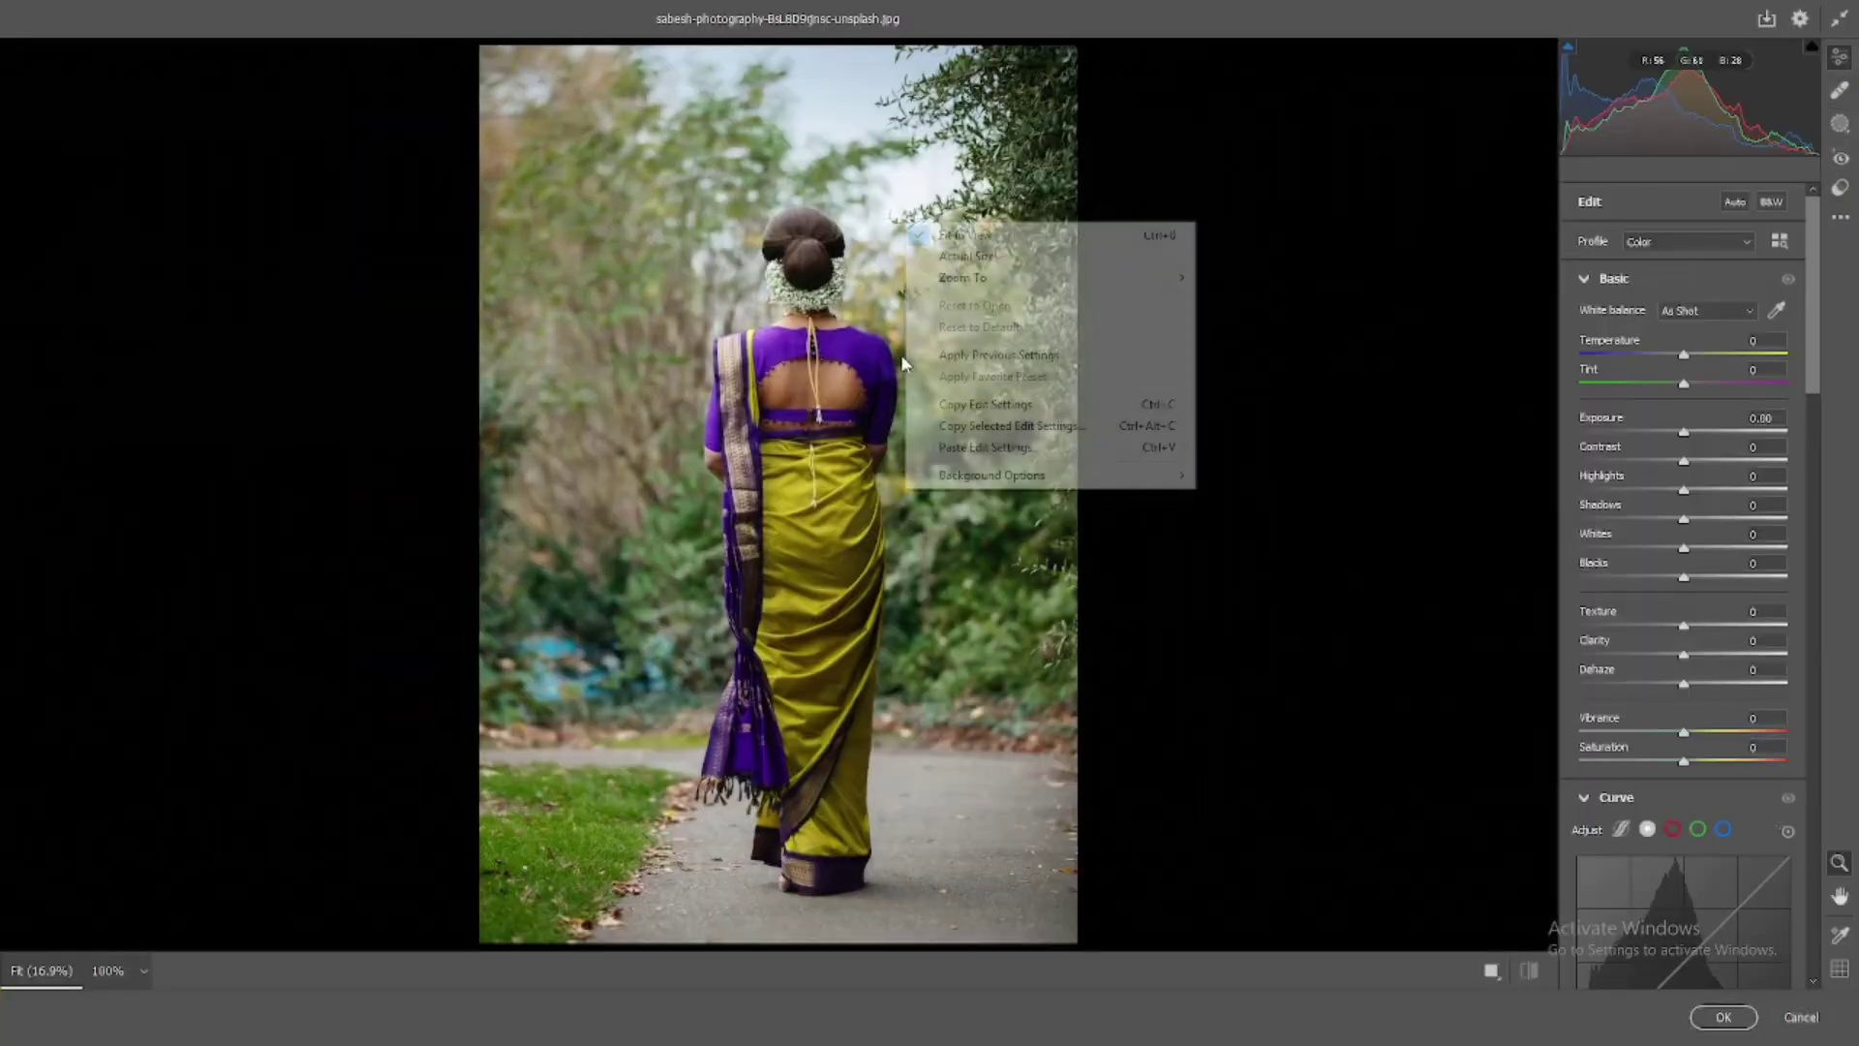
pyautogui.click(915, 357)
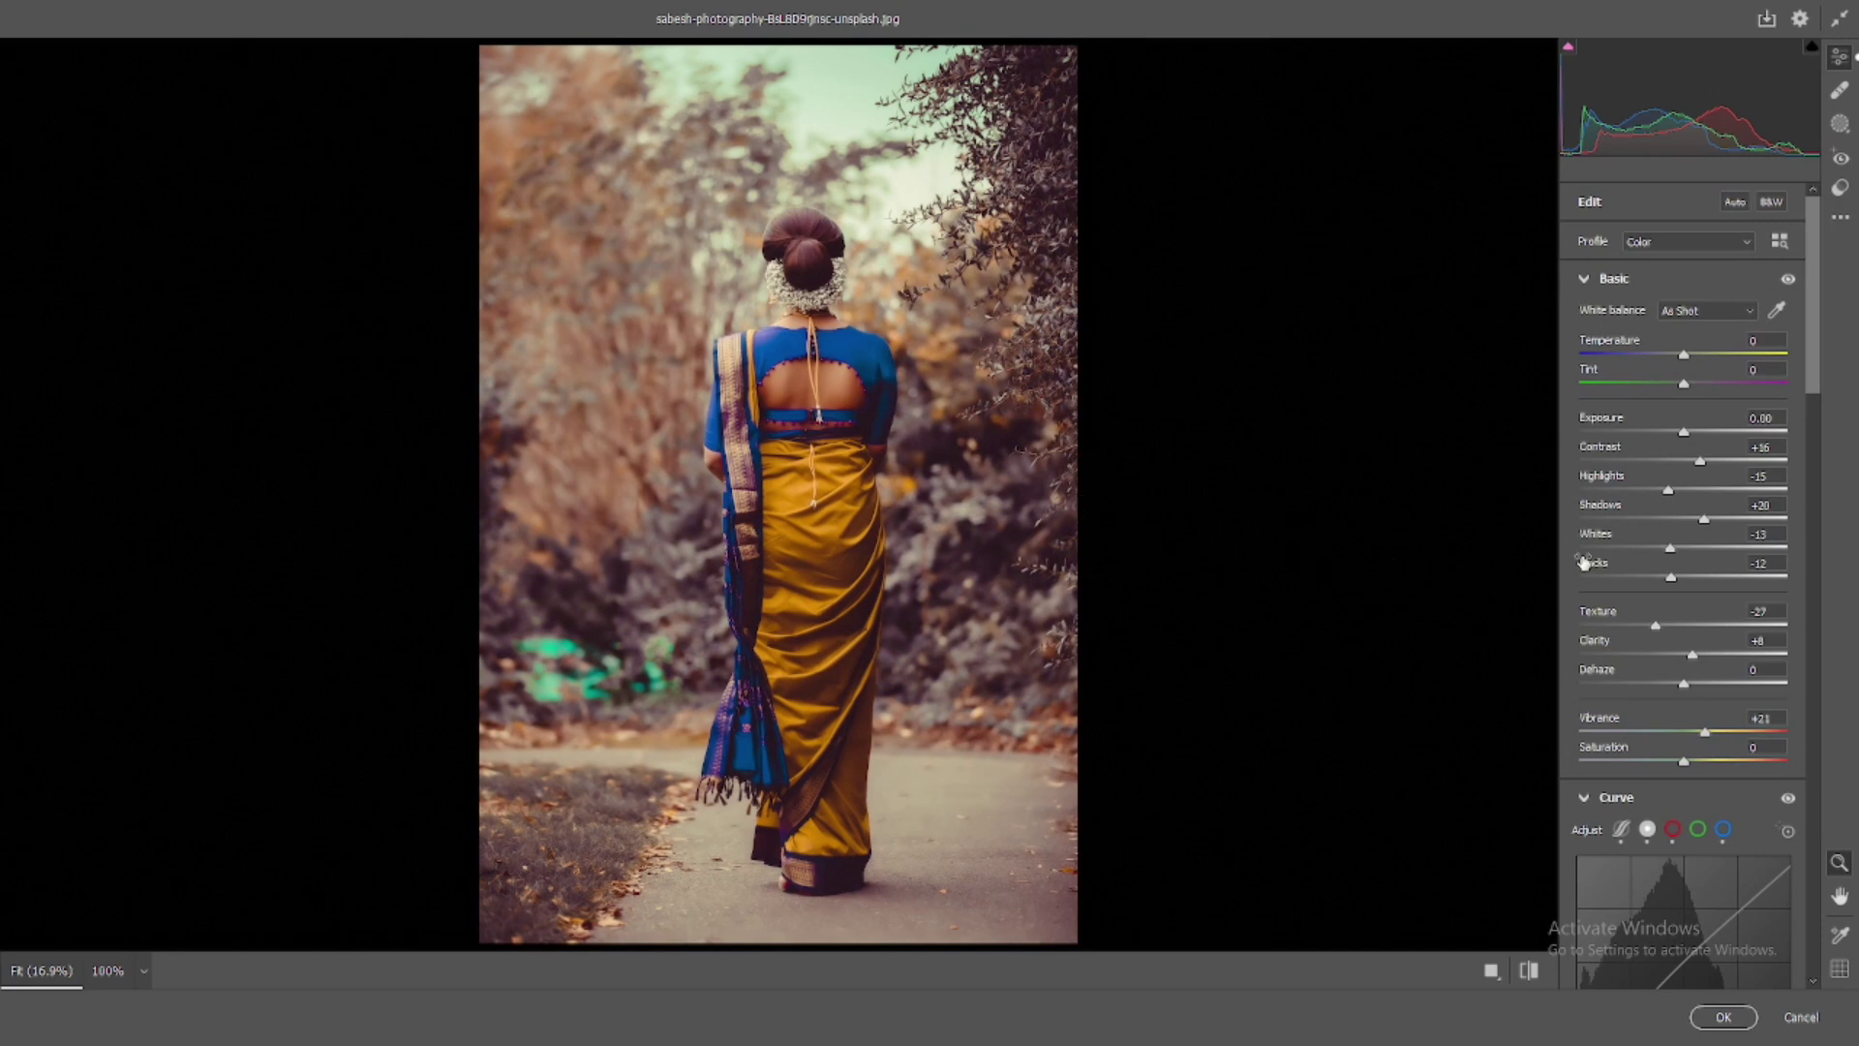
pyautogui.moveTo(1705, 520); pyautogui.dragTo(1634, 490)
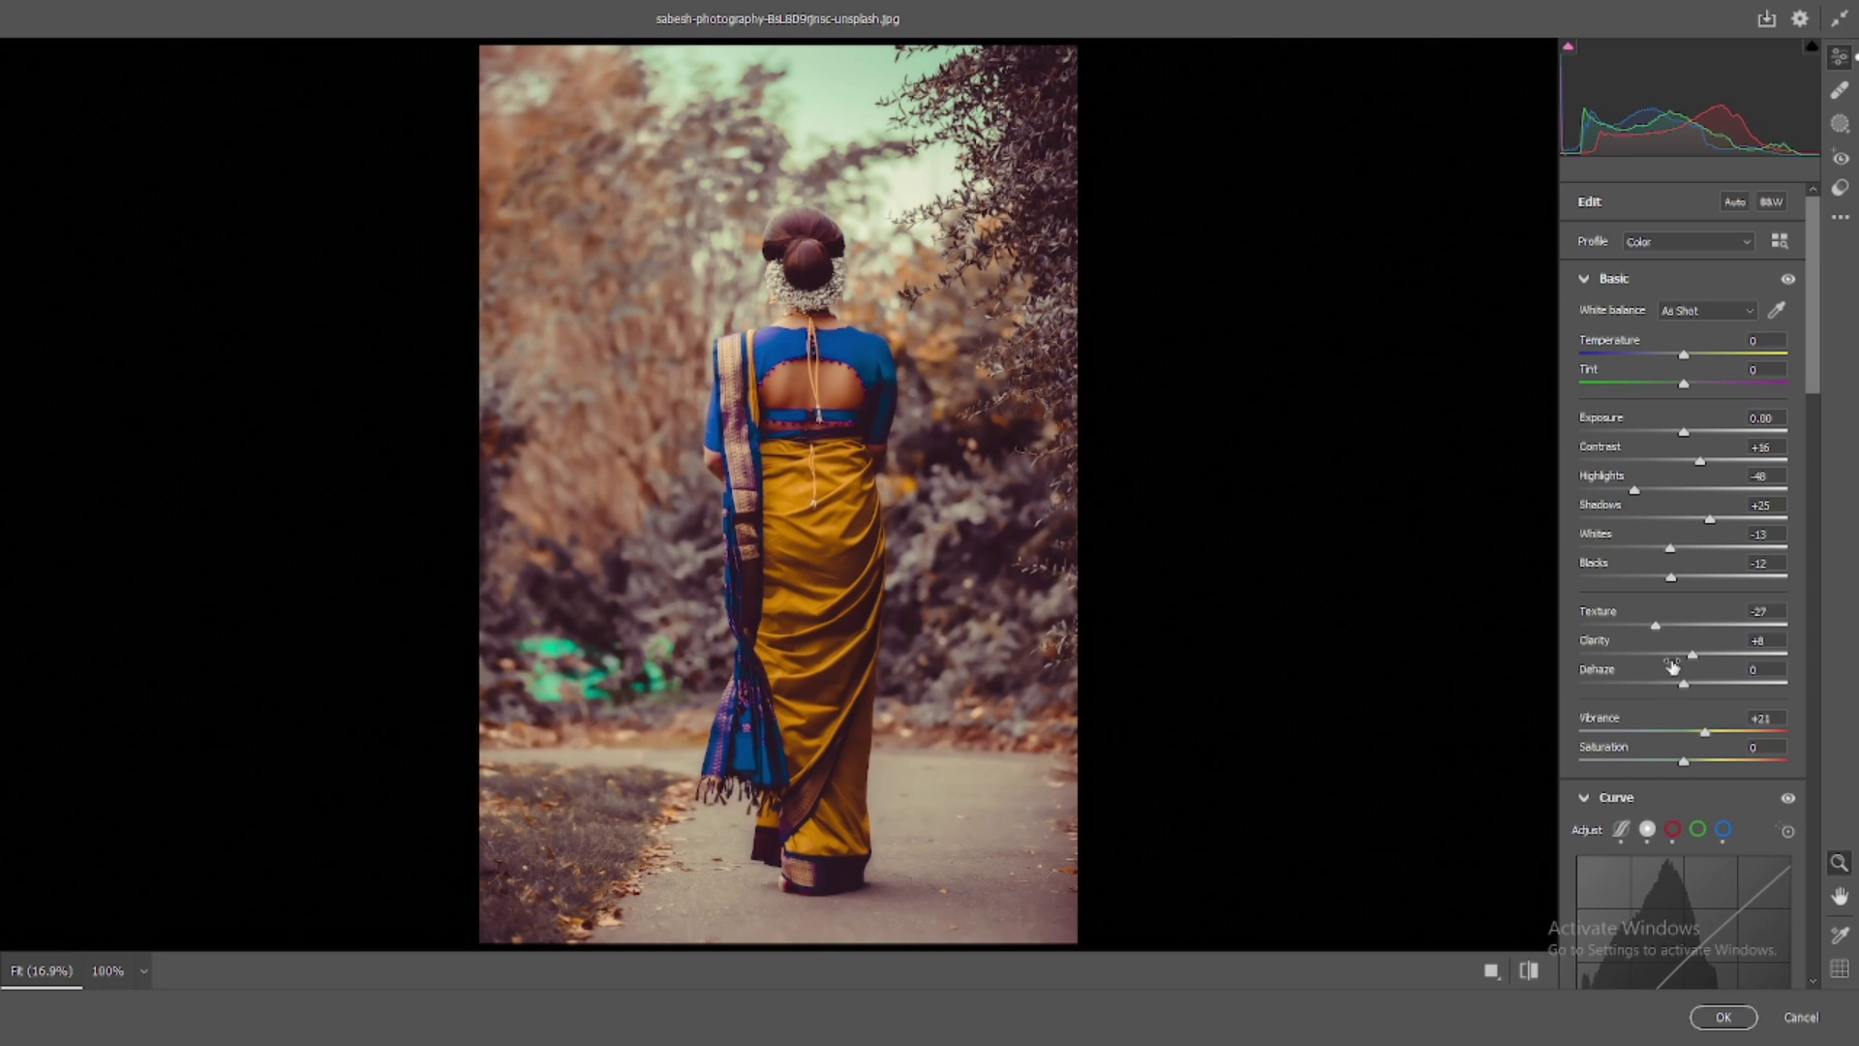
# - Lift the second photo's curve black point to Output 24 and raise a shadow point for faded shadows
pyautogui.scroll(-2, 1705, 718)
pyautogui.scroll(-1, 1675, 678)
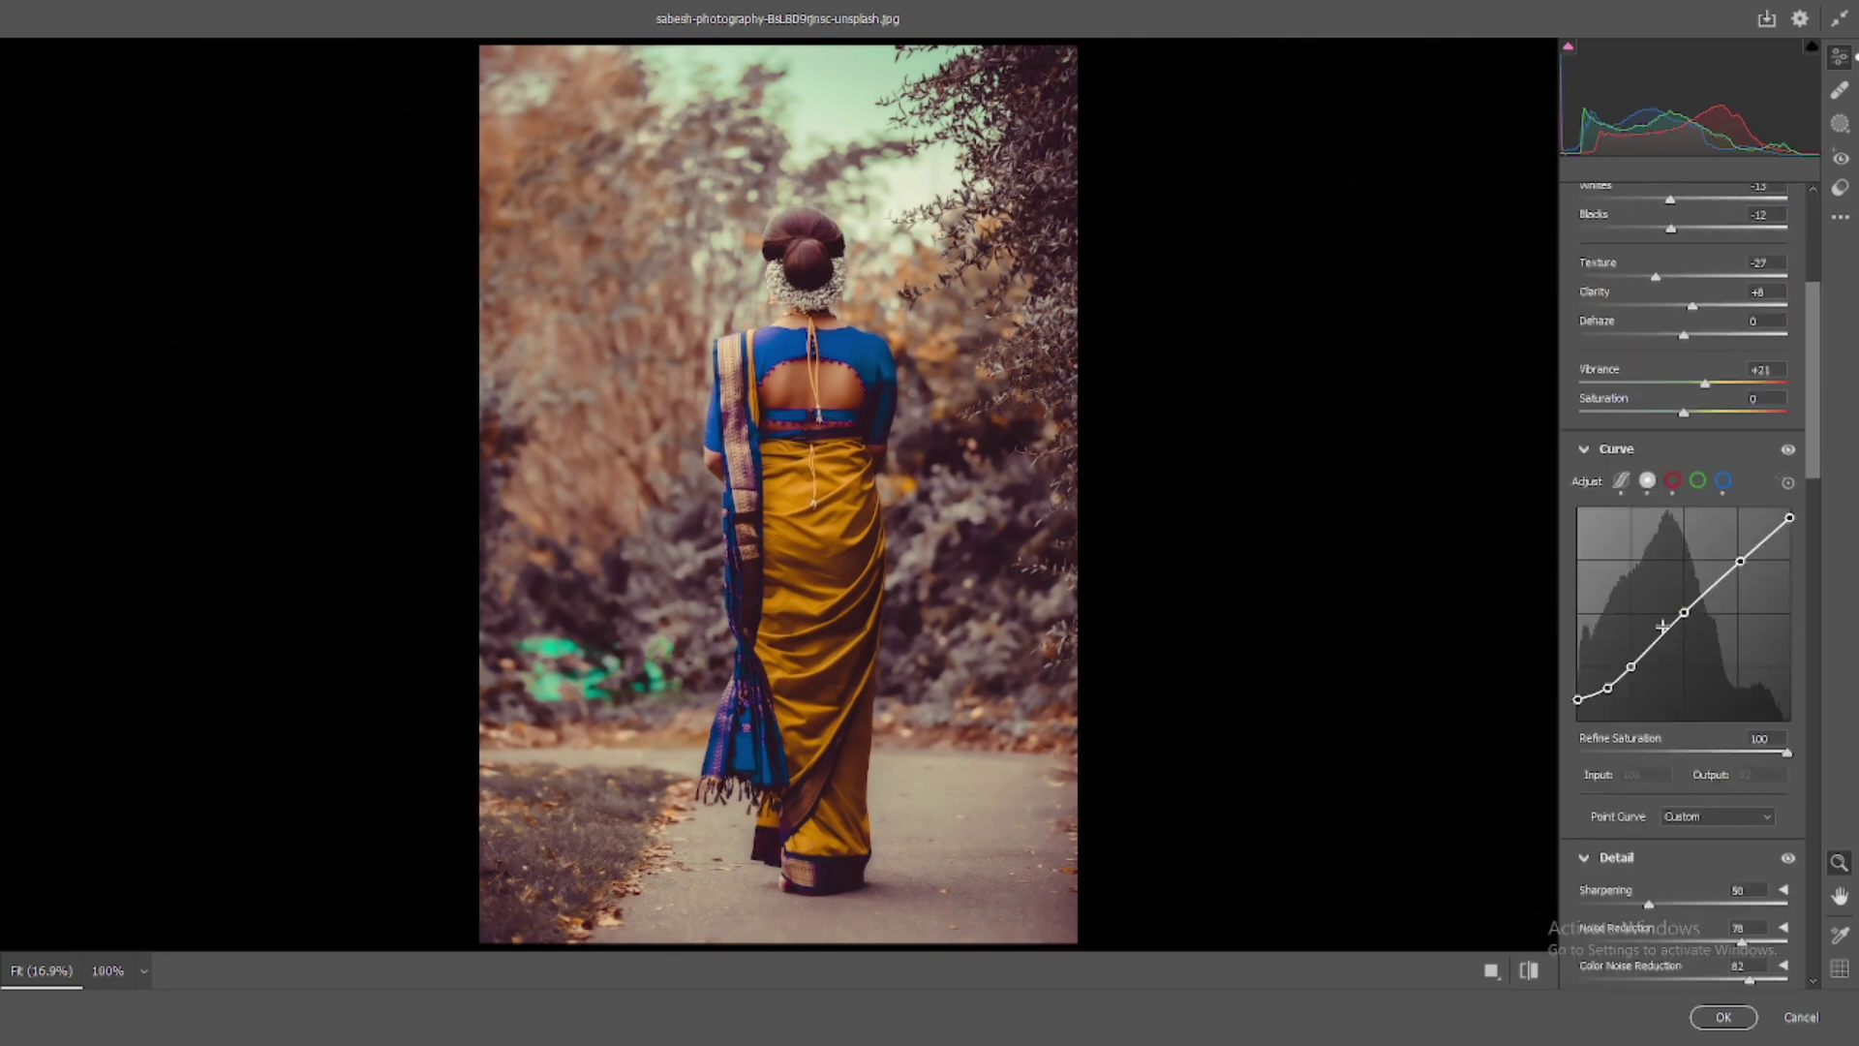
pyautogui.click(1629, 668)
pyautogui.moveTo(1578, 699); pyautogui.dragTo(1578, 707)
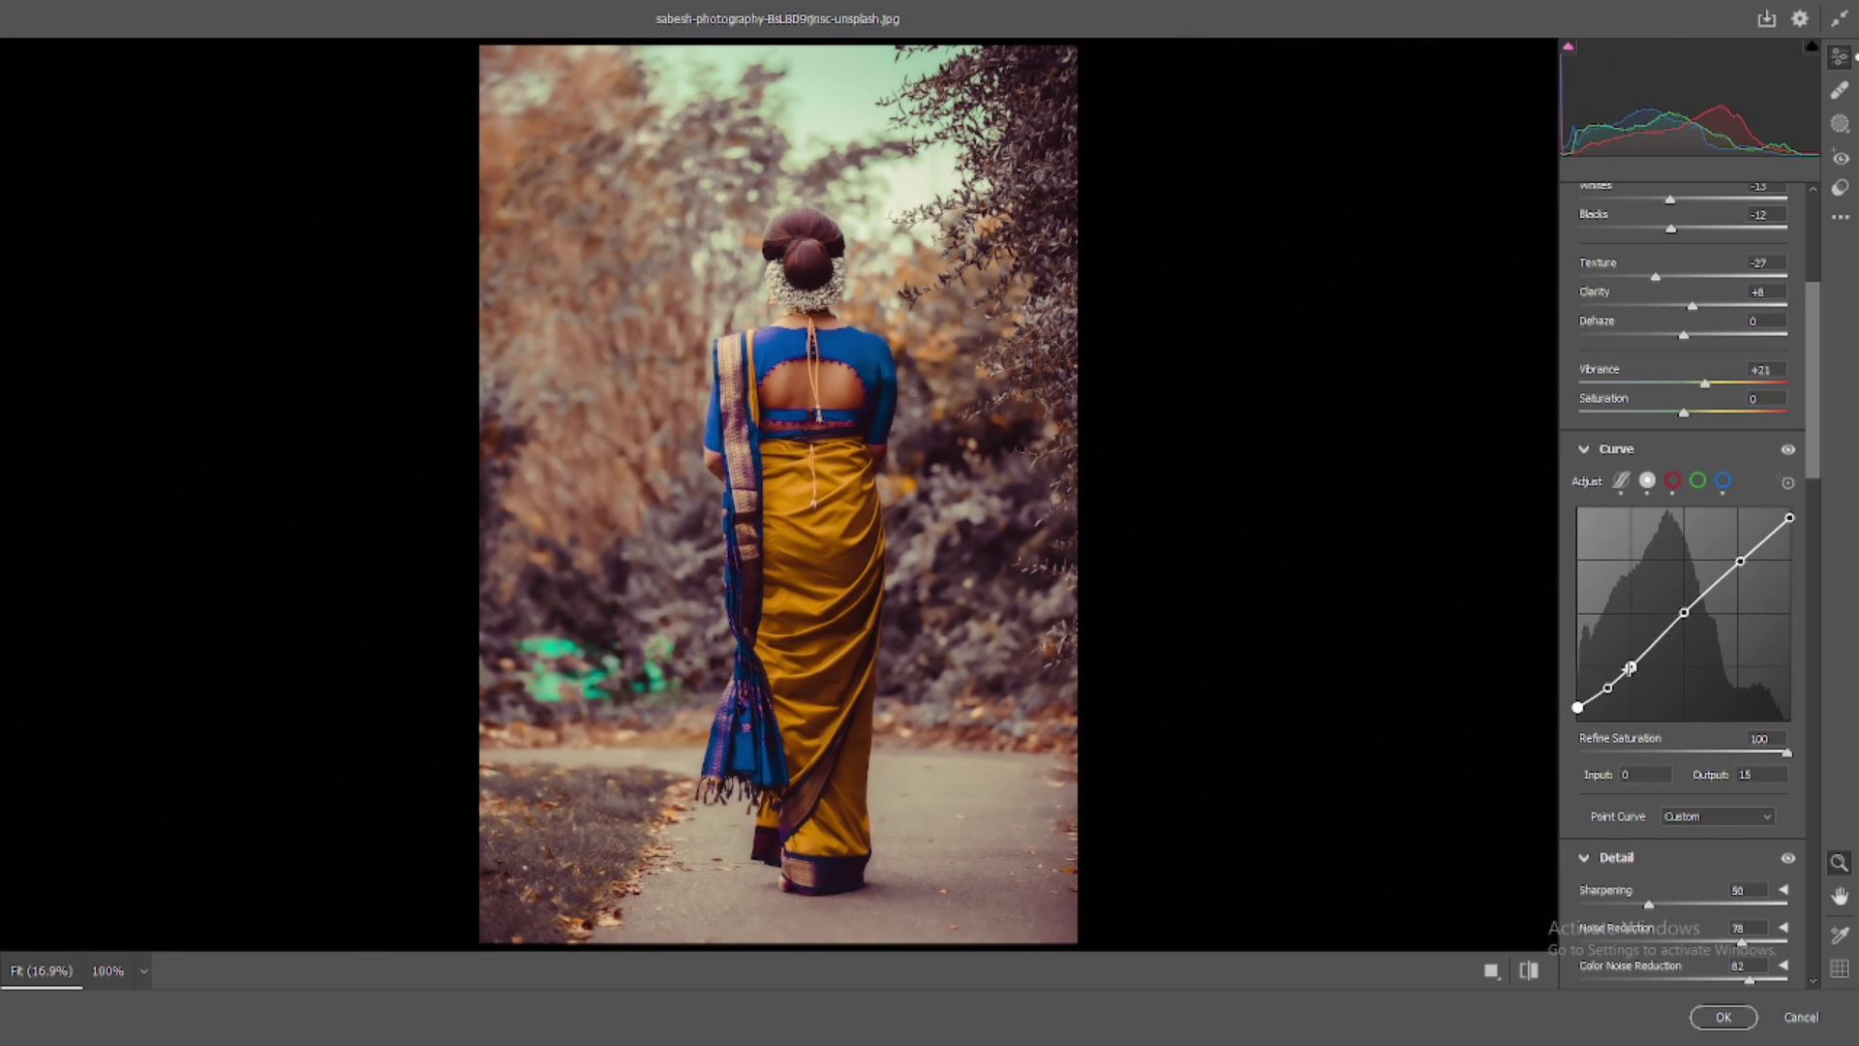
pyautogui.moveTo(1630, 668); pyautogui.dragTo(1632, 660)
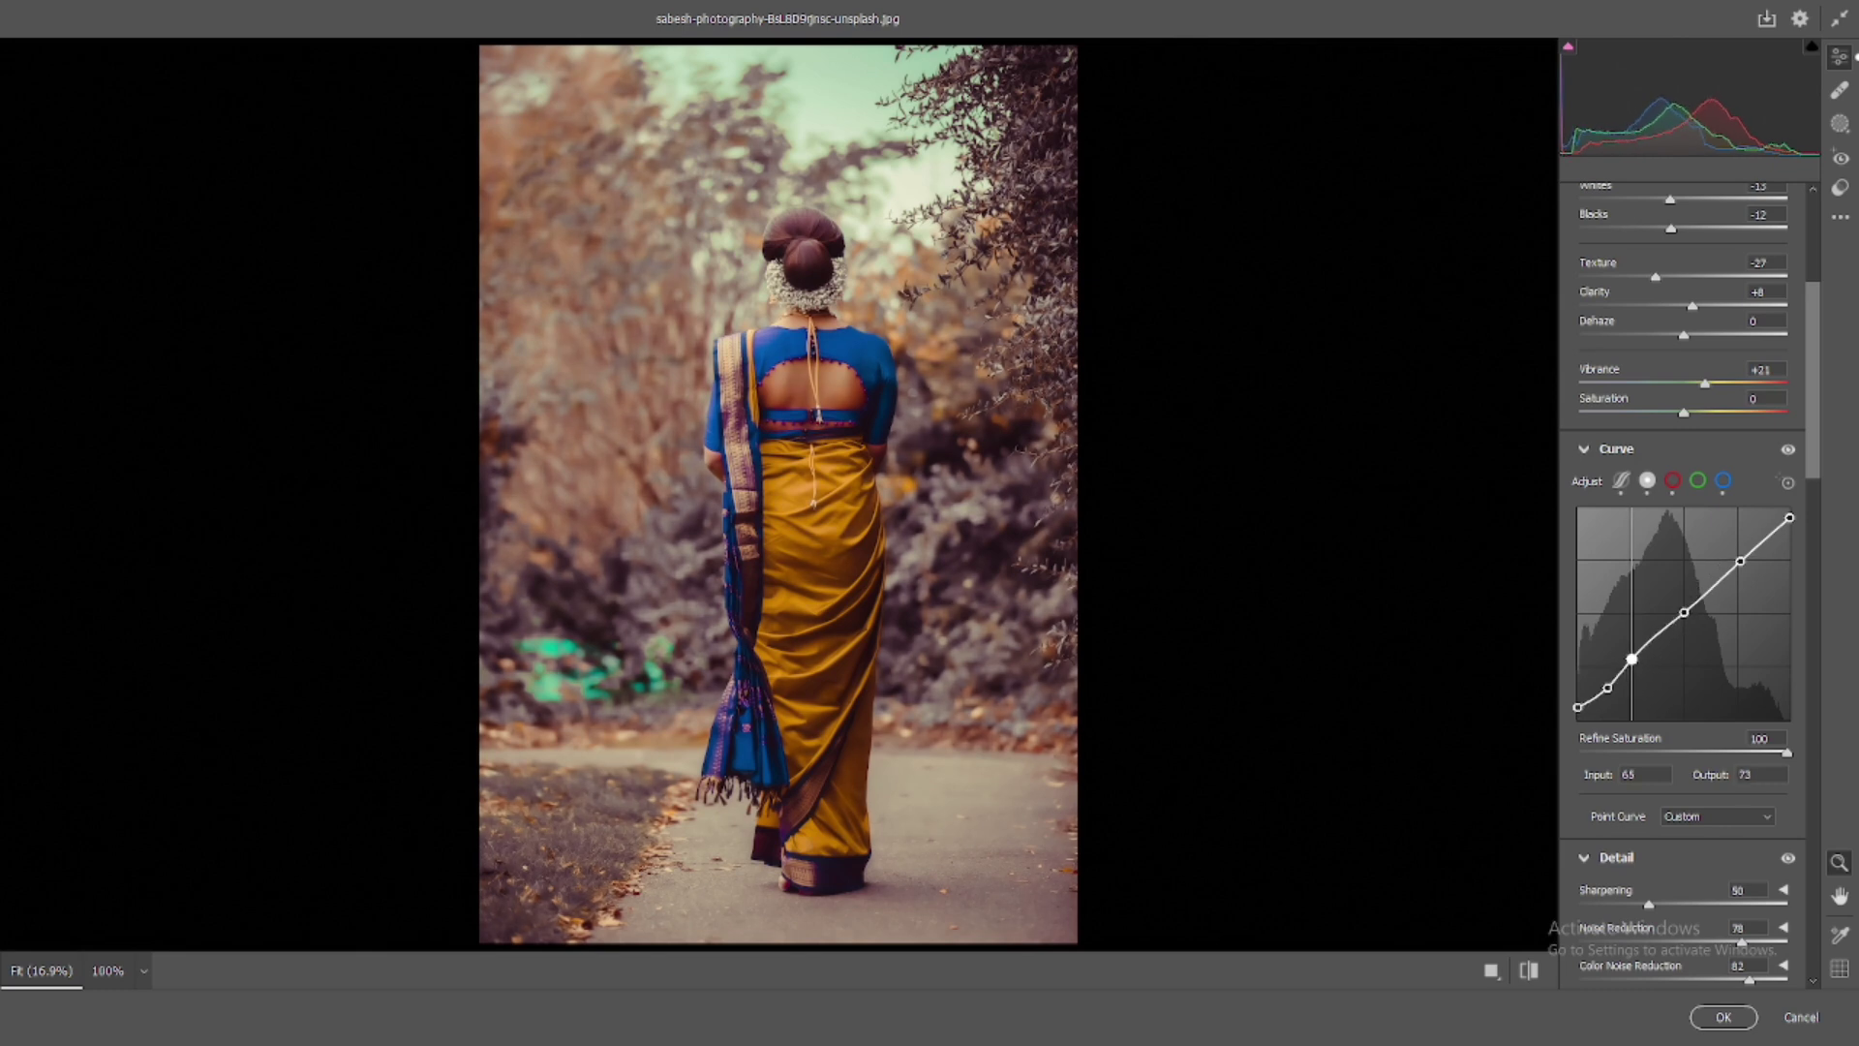
pyautogui.moveTo(1607, 687); pyautogui.dragTo(1579, 699)
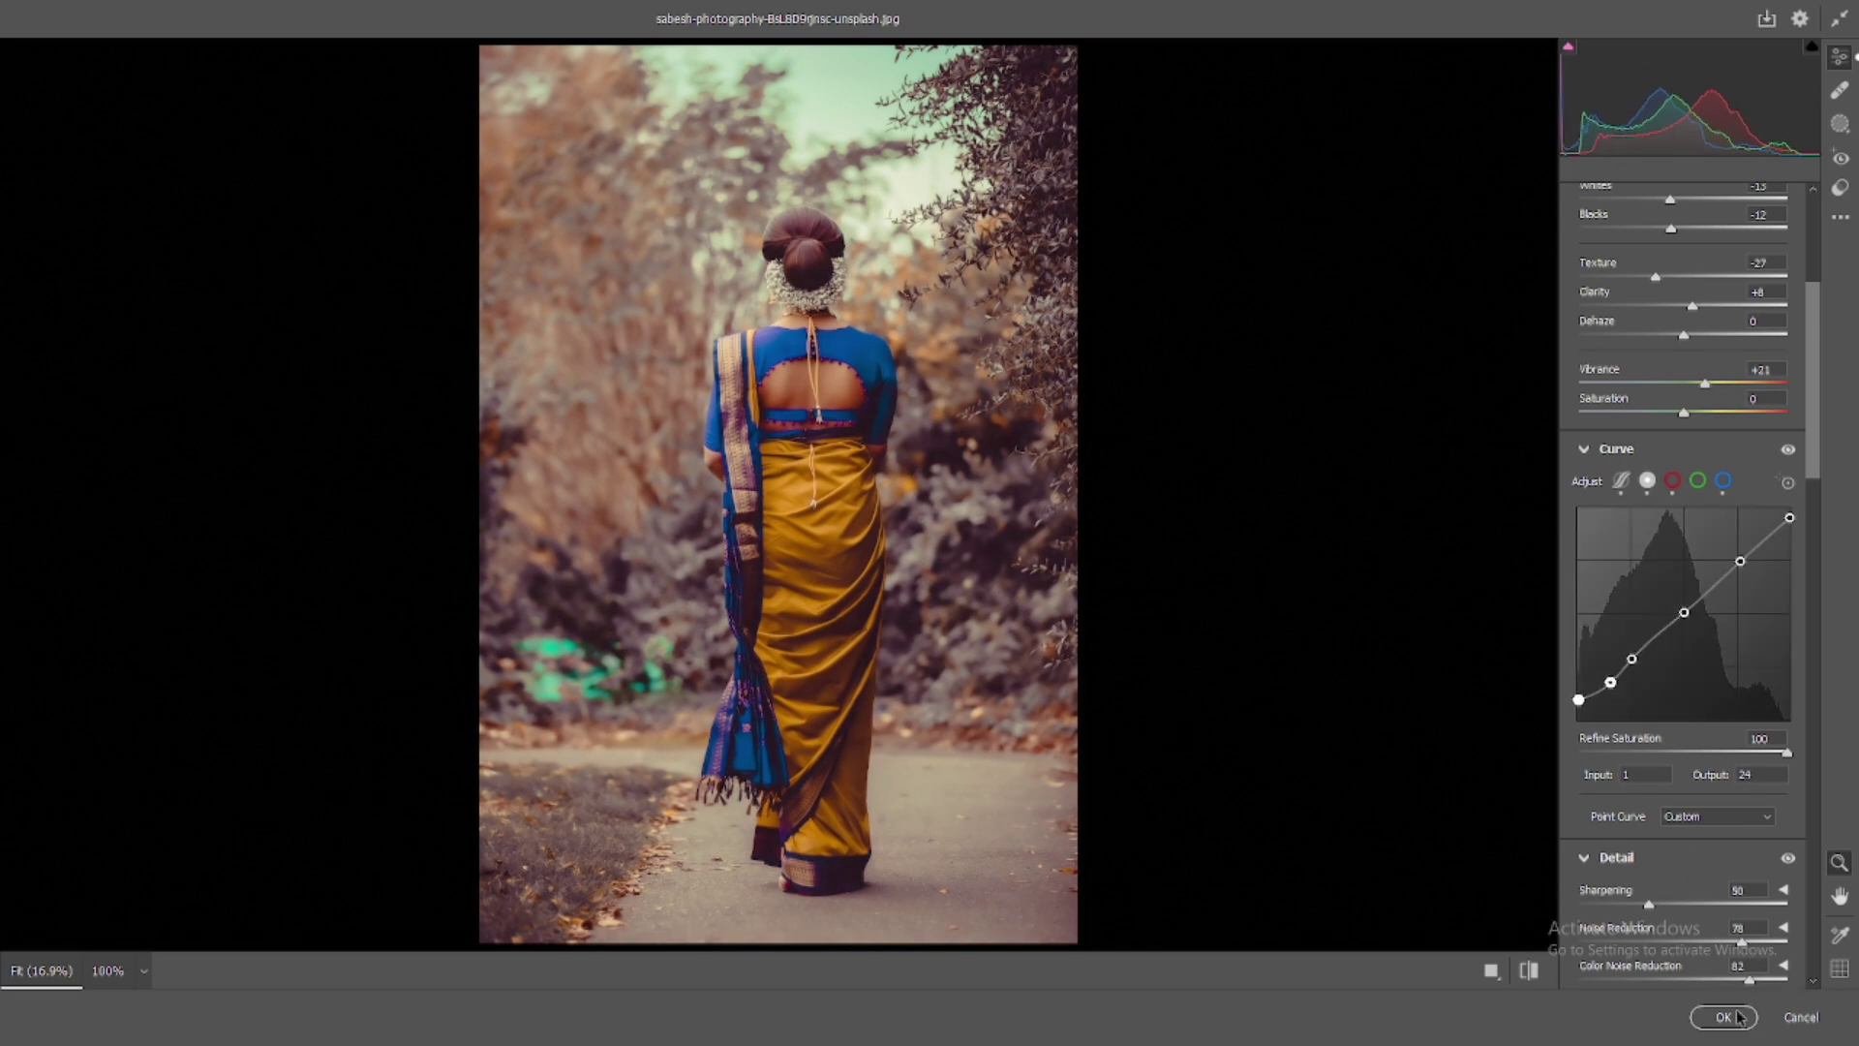